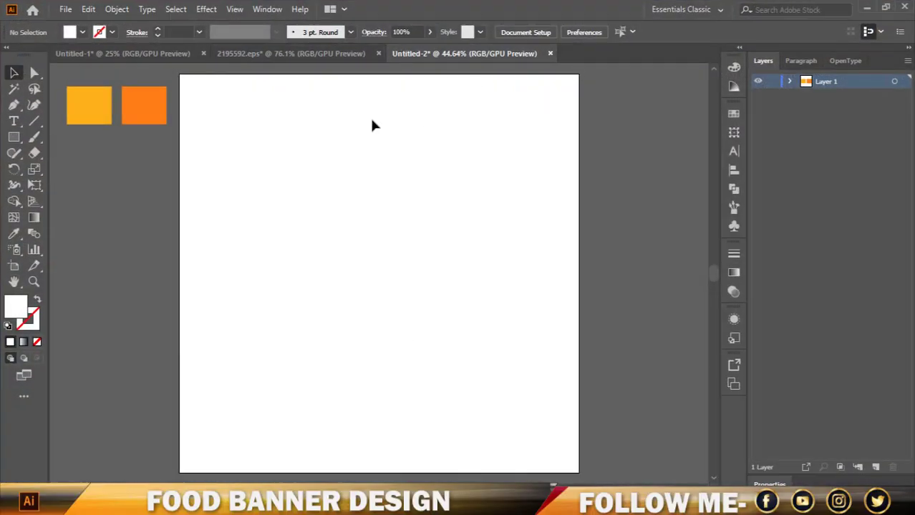
# Check the height in the New Document settings, then cancel without creating a document
pyautogui.click(64, 9)
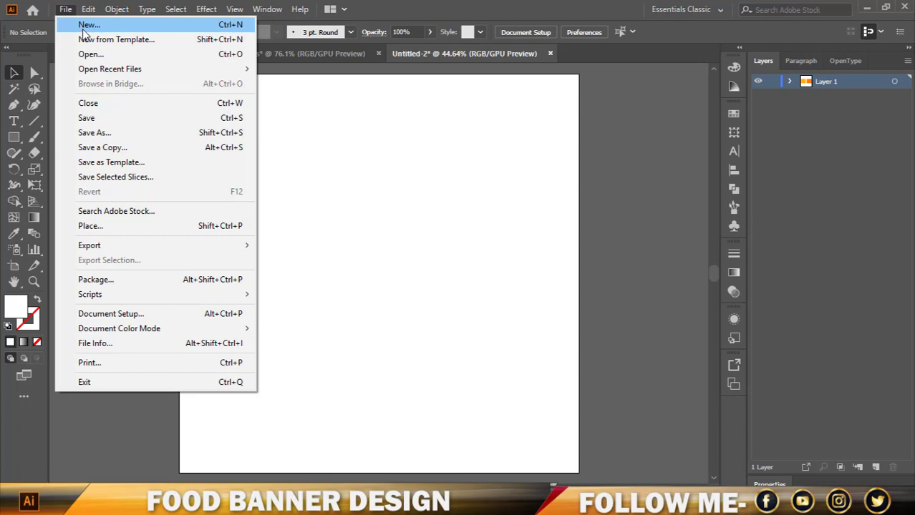
pyautogui.click(84, 29)
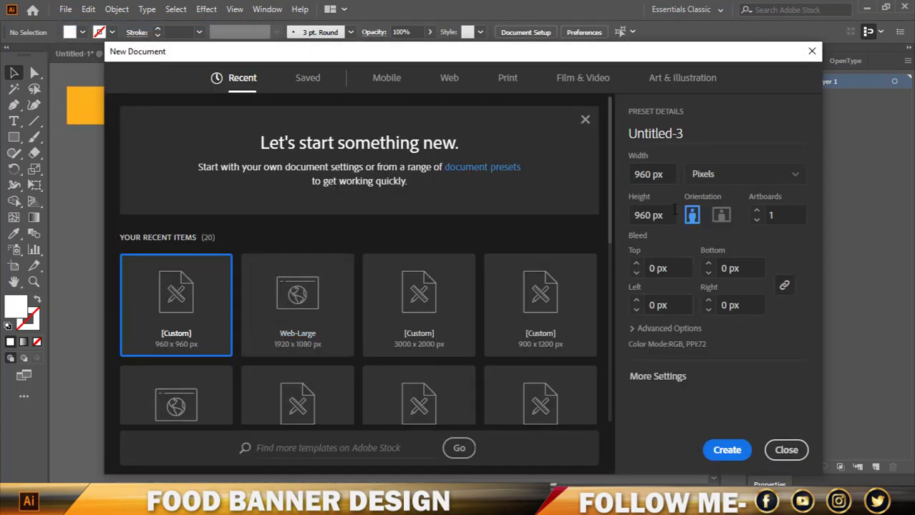
pyautogui.click(666, 214)
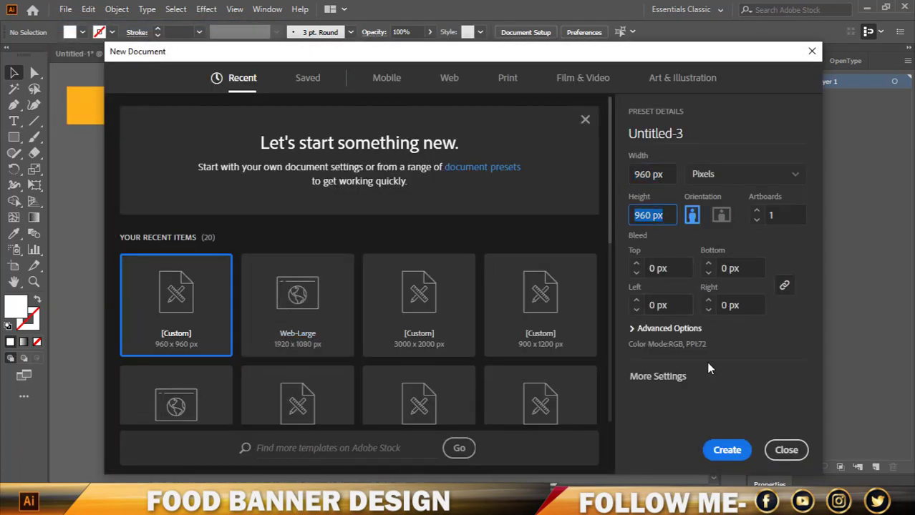
pyautogui.click(786, 450)
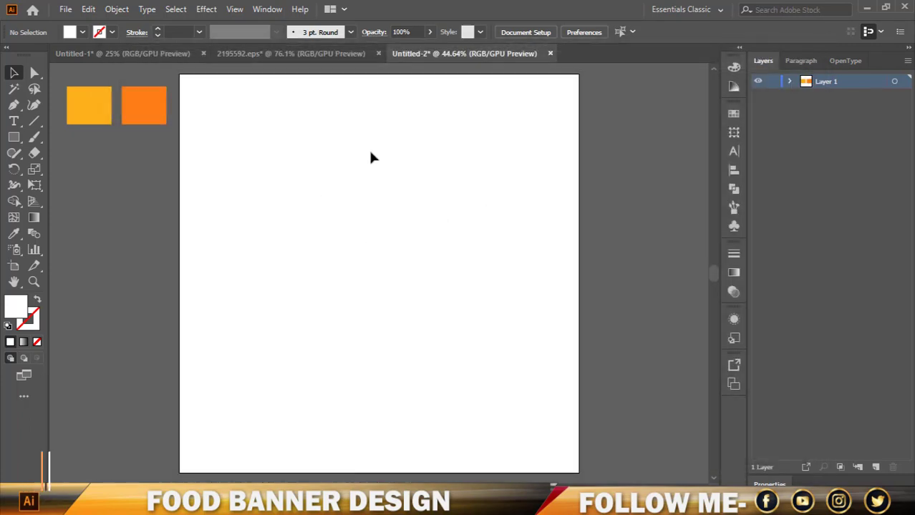
pyautogui.scroll(-1, 339, 160)
pyautogui.scroll(1, 265, 201)
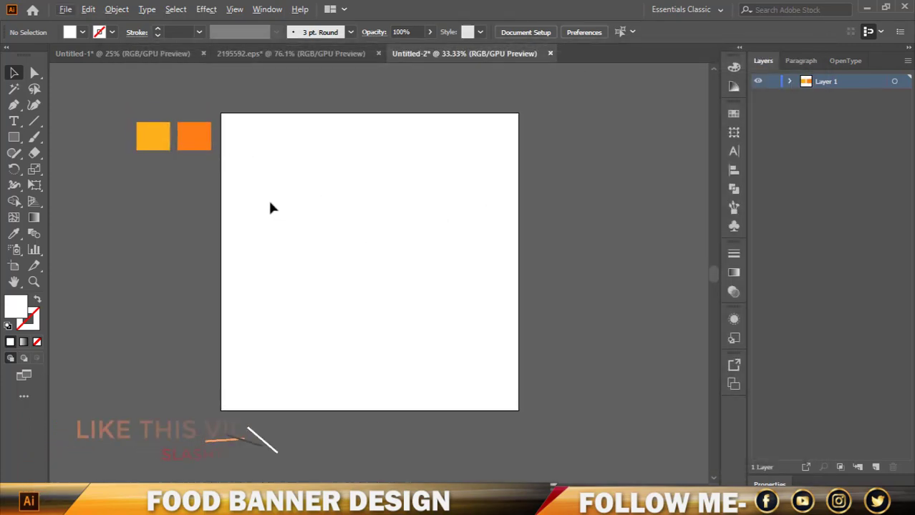
# Draw a large circle at the artboard's top, fill it yellow from the swatch, and move it up-right
pyautogui.moveTo(14, 137); pyautogui.dragTo(71, 169)
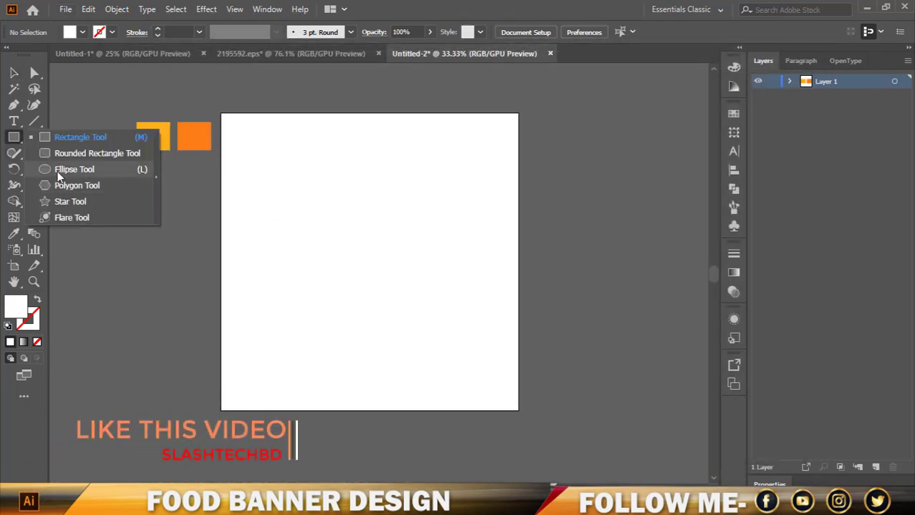
pyautogui.moveTo(318, 153); pyautogui.dragTo(433, 267)
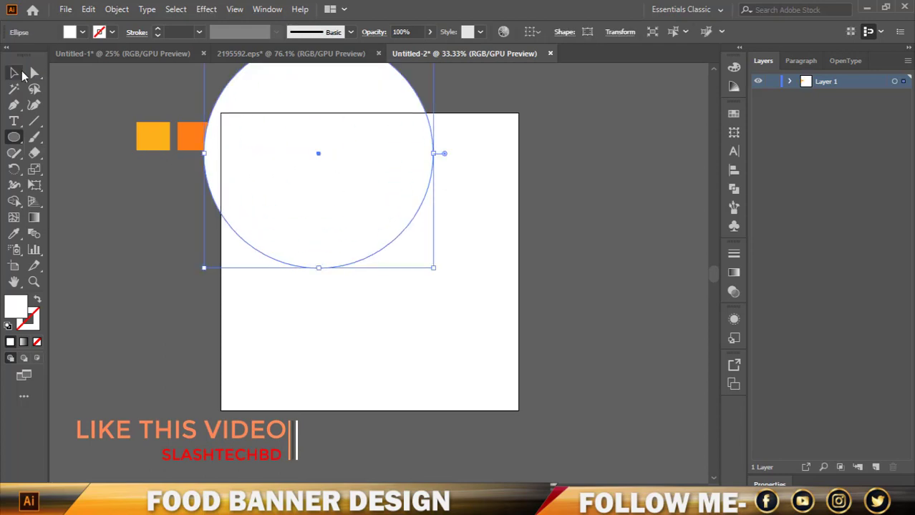
pyautogui.press('v')
pyautogui.click(14, 233)
pyautogui.click(153, 138)
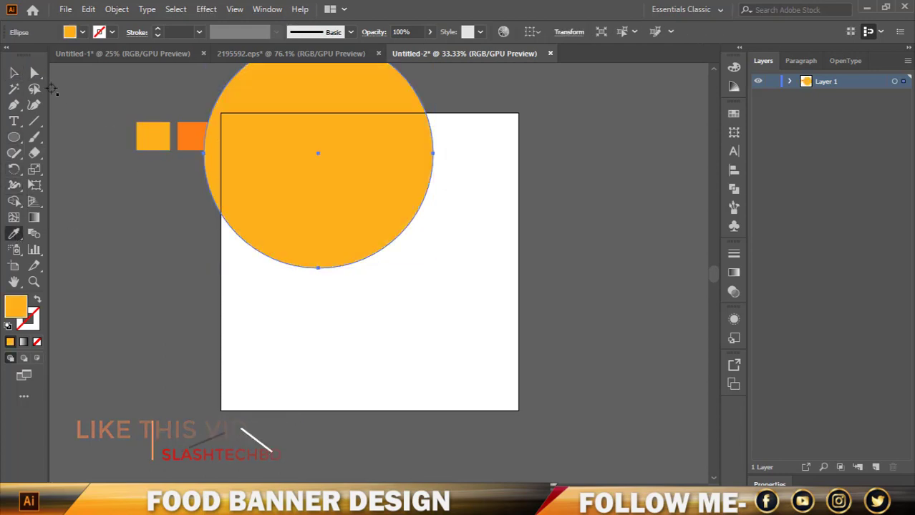
pyautogui.click(12, 72)
pyautogui.moveTo(390, 158); pyautogui.dragTo(475, 197)
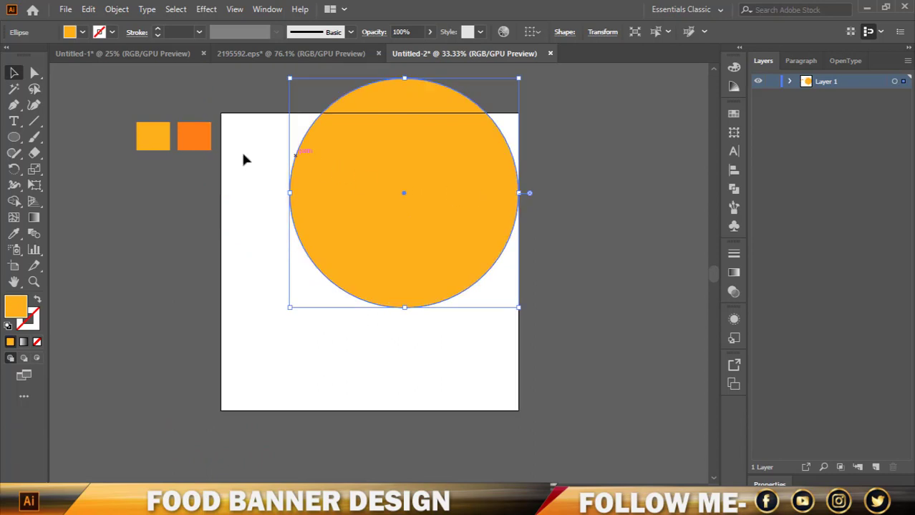
# Inspect the exact hex fill values of the yellow and orange swatch squares in the Color Picker
pyautogui.click(158, 135)
pyautogui.doubleClick(16, 310)
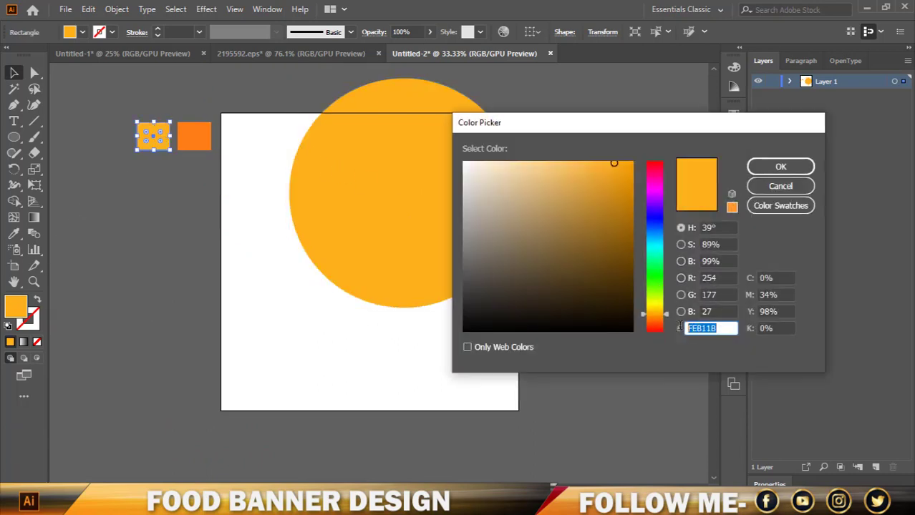
pyautogui.click(775, 187)
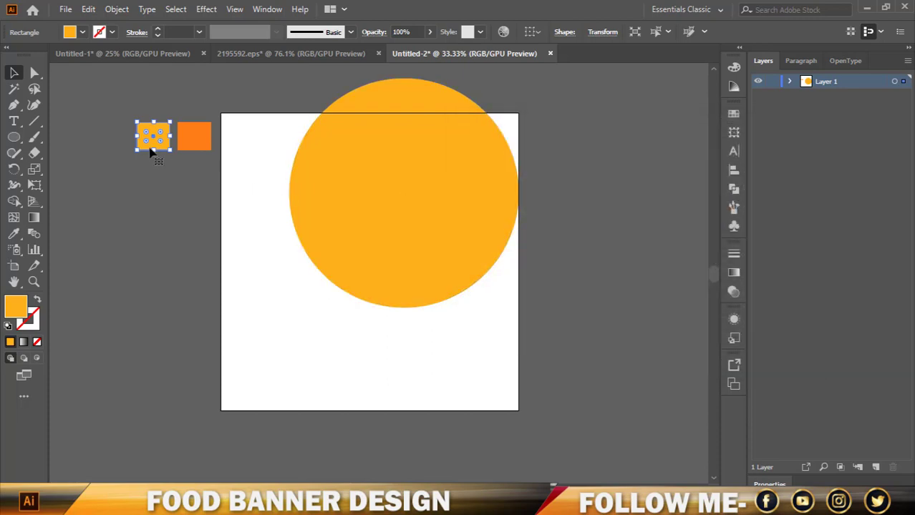
pyautogui.click(189, 139)
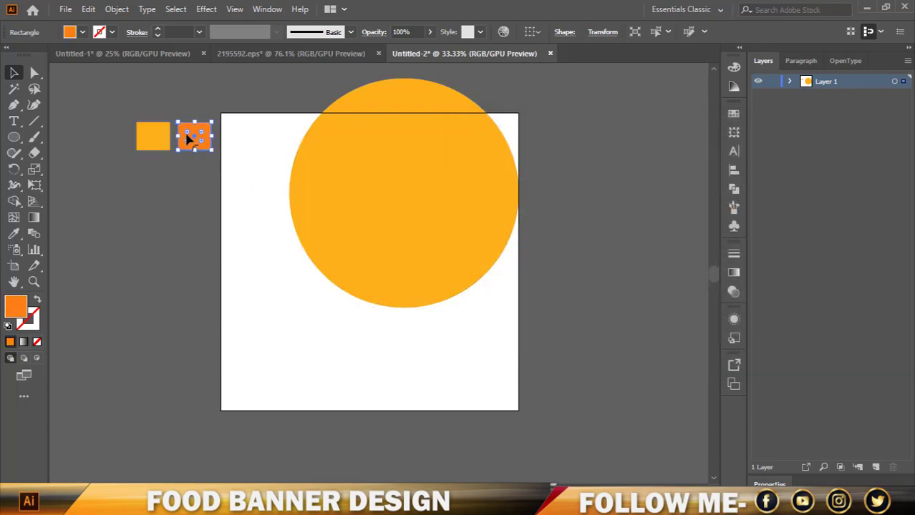
pyautogui.doubleClick(16, 309)
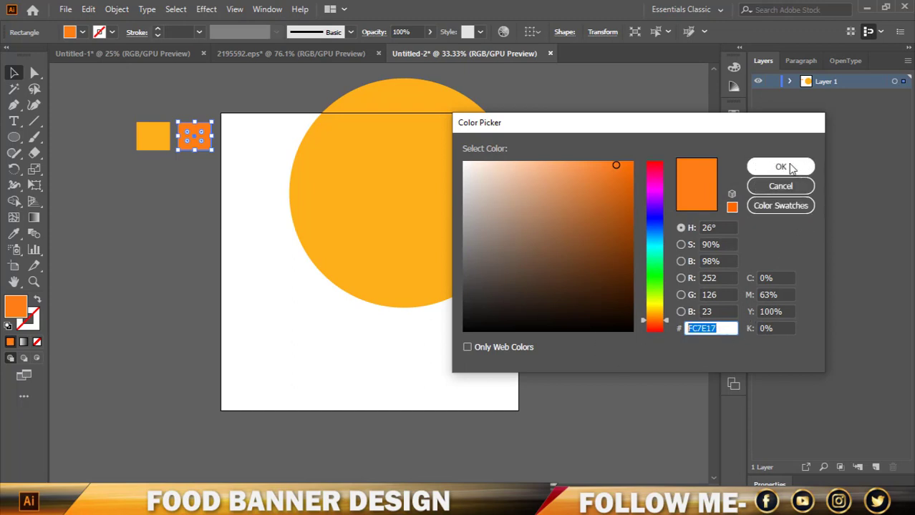
pyautogui.click(787, 187)
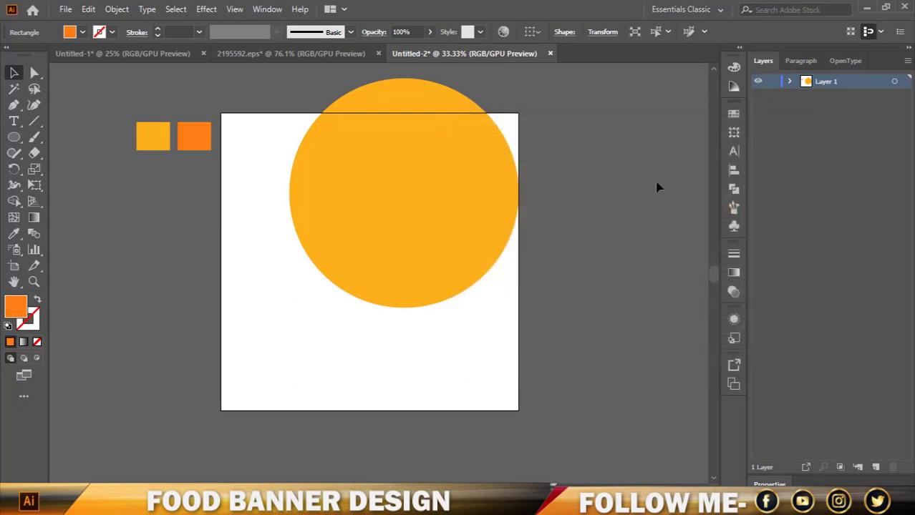
pyautogui.click(425, 211)
# Enlarge the yellow circle and drag a copy down so it overhangs the bottom edge
pyautogui.moveTo(521, 193); pyautogui.dragTo(562, 194)
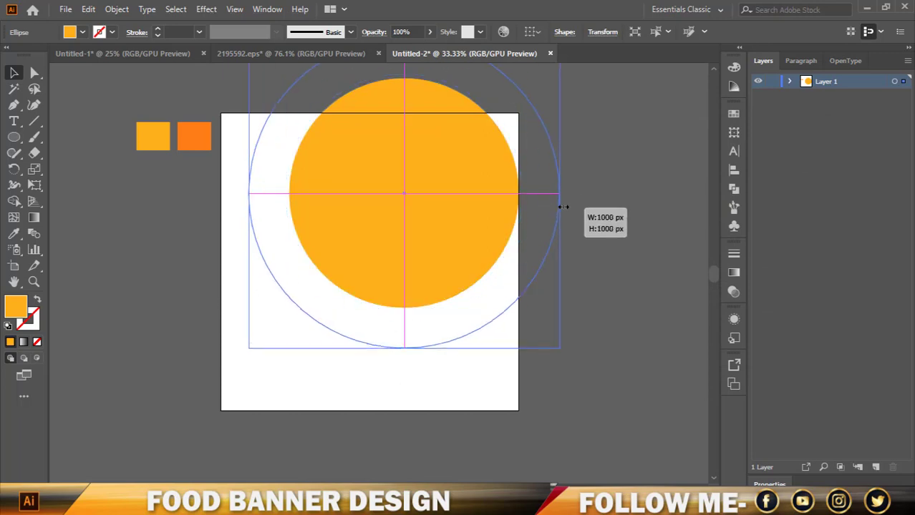
pyautogui.scroll(1, 459, 222)
pyautogui.moveTo(434, 242)
pyautogui.mouseDown()
pyautogui.moveTo(404, 192)
pyautogui.moveTo(408, 199)
pyautogui.moveTo(442, 187)
pyautogui.moveTo(421, 356)
pyautogui.moveTo(441, 327)
pyautogui.moveTo(435, 355)
pyautogui.moveTo(451, 368)
pyautogui.mouseUp()
pyautogui.scroll(-1, 442, 192)
pyautogui.scroll(-1, 441, 327)
pyautogui.scroll(-2, 441, 328)
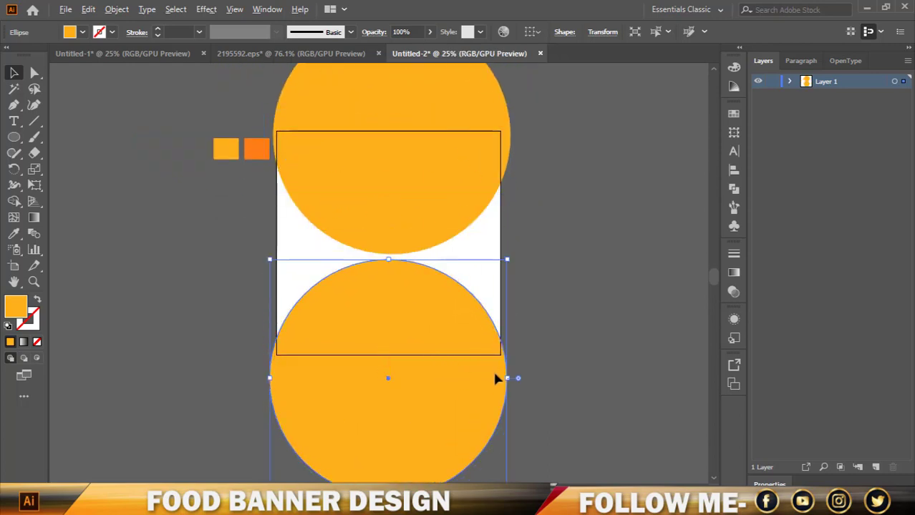
# Fine-tune the circles: enlarge the lower one slightly and lower it, and nudge the top one up and left
pyautogui.moveTo(506, 378)
pyautogui.mouseDown()
pyautogui.moveTo(500, 385)
pyautogui.moveTo(493, 377)
pyautogui.mouseUp()
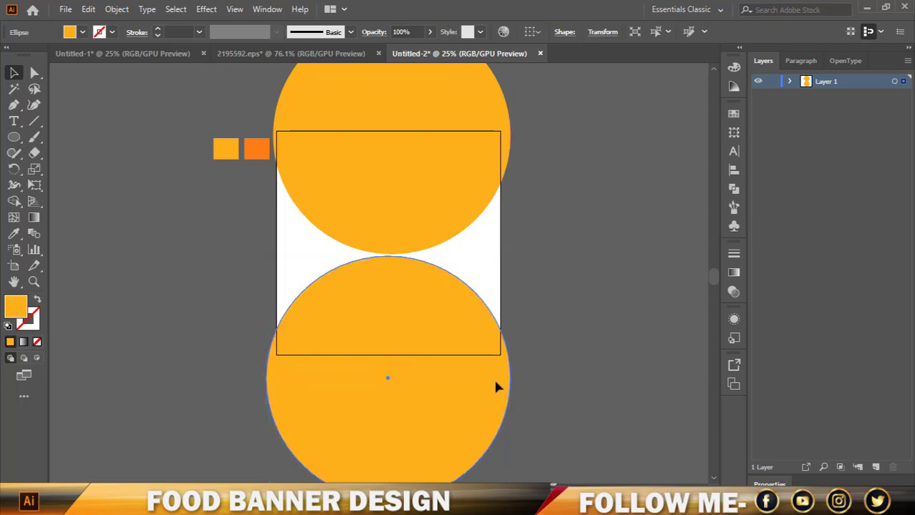
pyautogui.click(553, 286)
pyautogui.moveTo(450, 228); pyautogui.dragTo(449, 223)
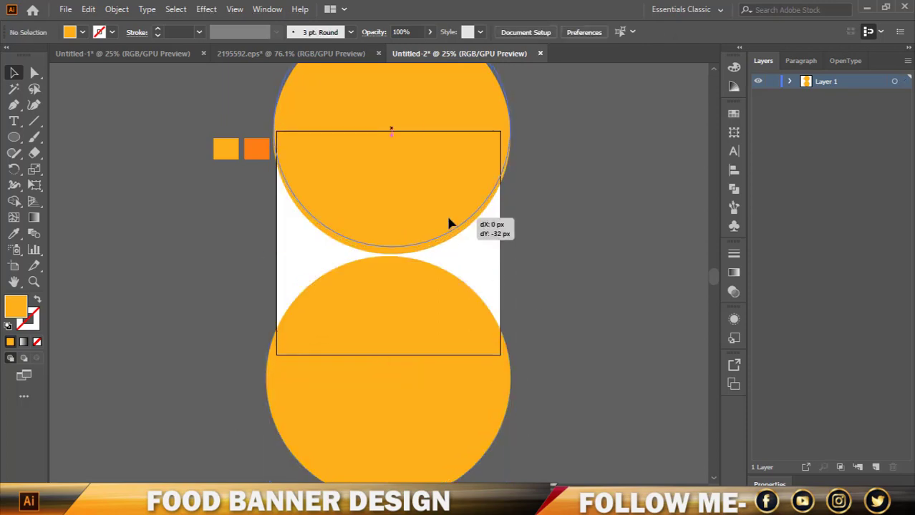
pyautogui.click(538, 266)
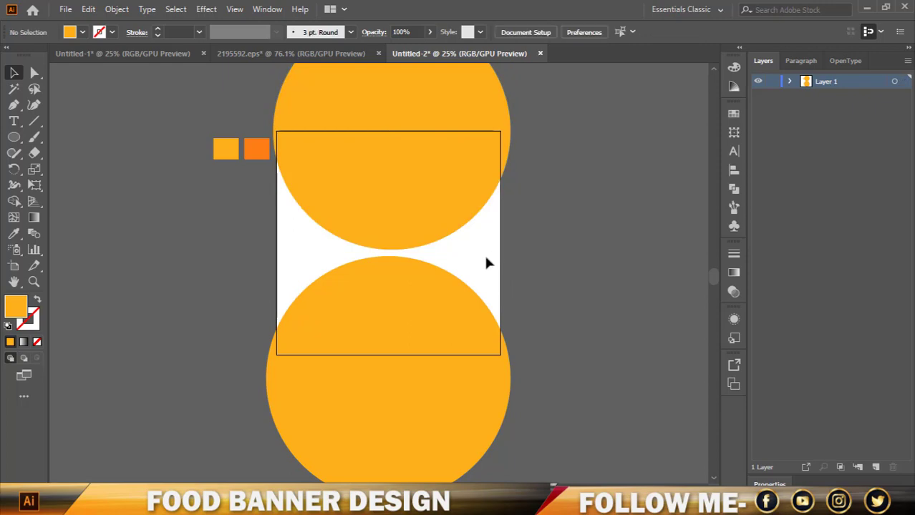
pyautogui.click(434, 313)
pyautogui.moveTo(434, 313); pyautogui.dragTo(433, 316)
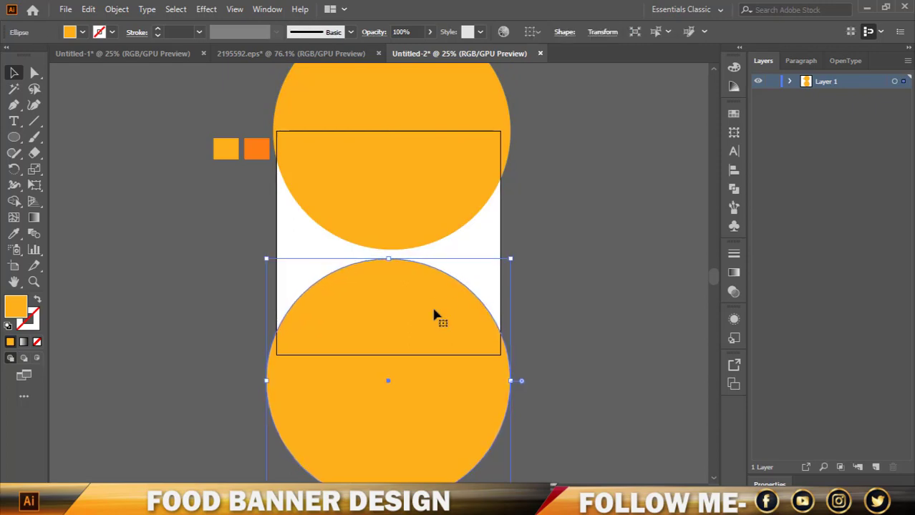
pyautogui.click(444, 207)
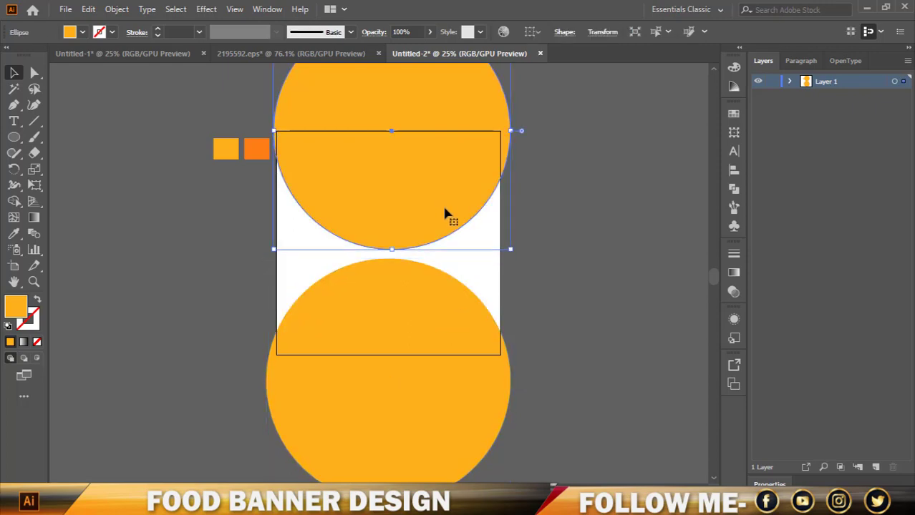
pyautogui.click(531, 218)
pyautogui.scroll(1, 516, 272)
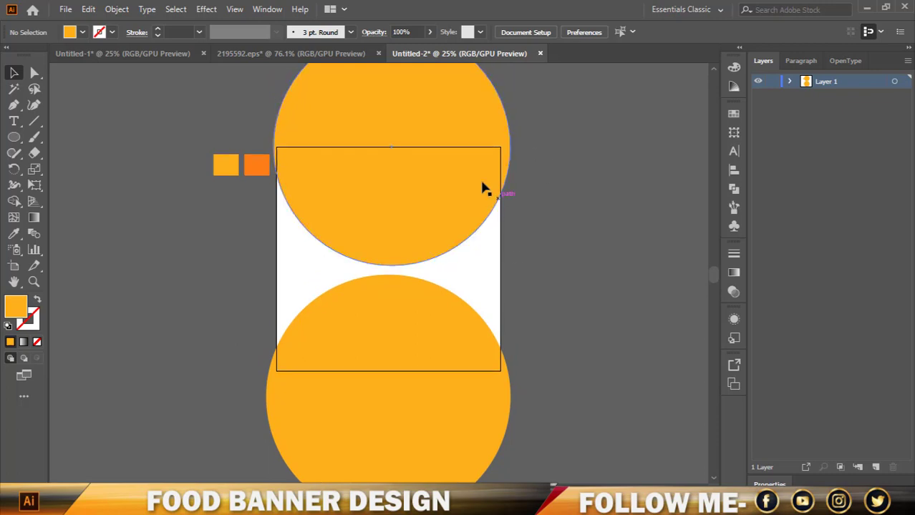
pyautogui.click(440, 202)
pyautogui.press('Left')
pyautogui.press('Left')
pyautogui.press('Left')
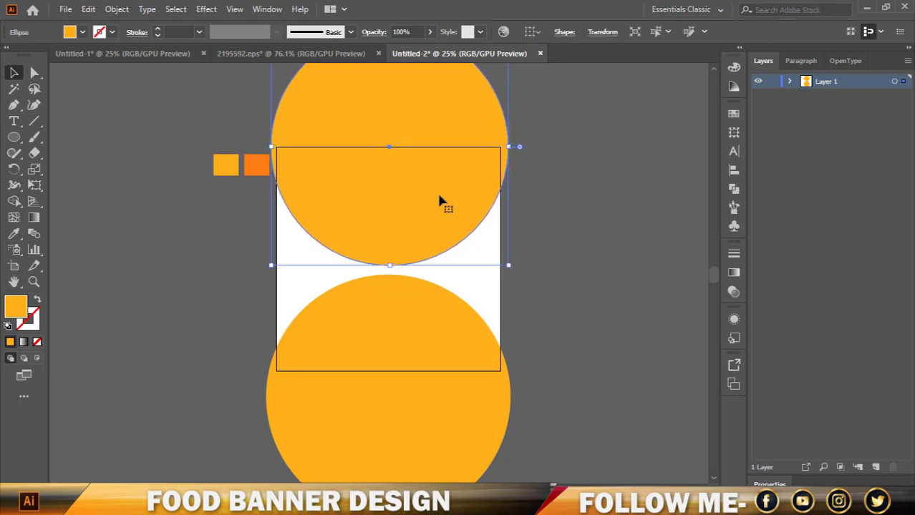
pyautogui.click(543, 195)
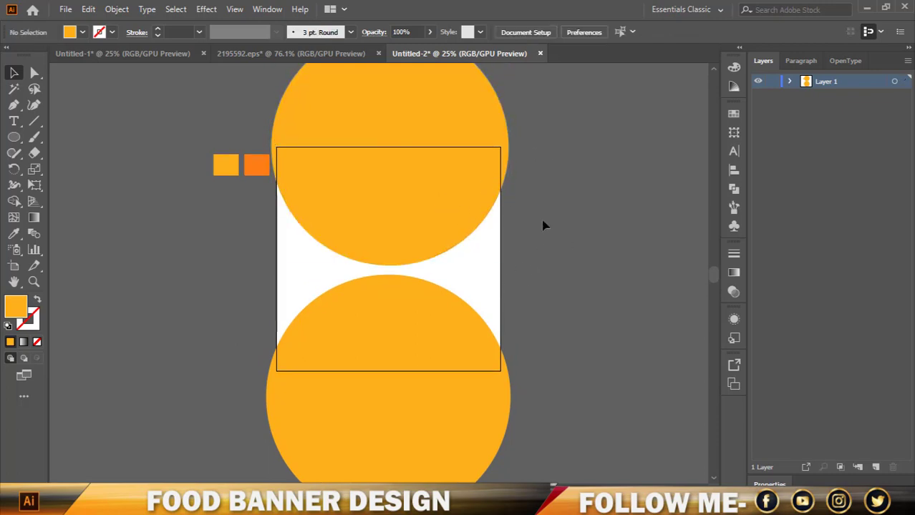
pyautogui.scroll(2, 494, 231)
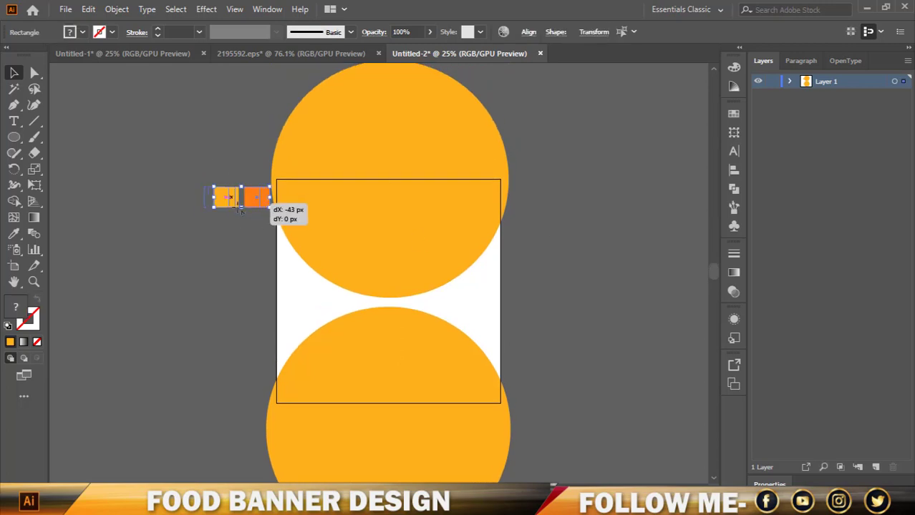
# Draw a rectangle covering the whole artboard
pyautogui.moveTo(265, 204); pyautogui.dragTo(250, 203)
pyautogui.click(240, 245)
pyautogui.scroll(-2, 490, 310)
pyautogui.scroll(1, 392, 190)
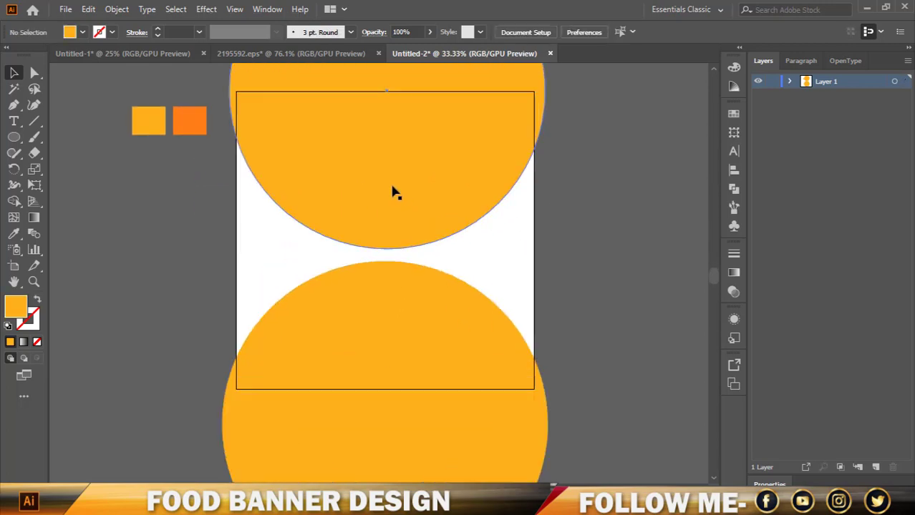
pyautogui.scroll(1, 392, 189)
pyautogui.click(14, 137)
pyautogui.click(64, 137)
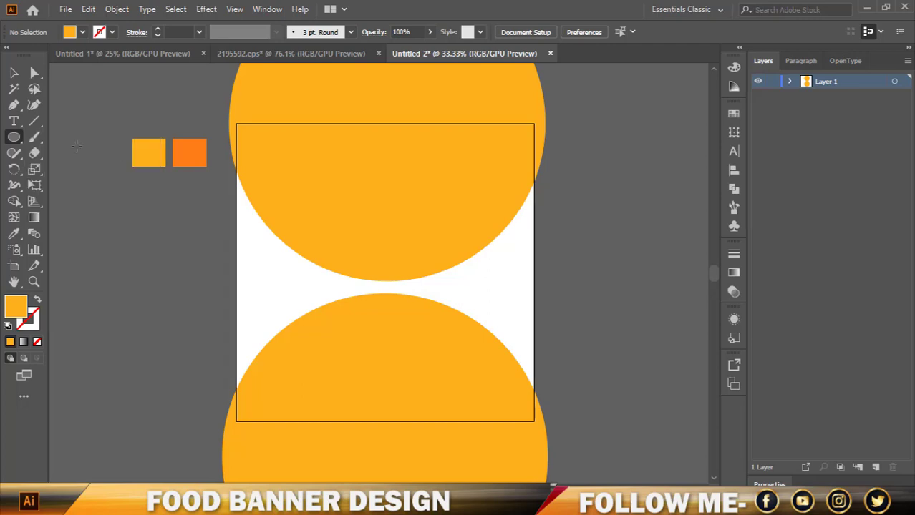
pyautogui.moveTo(236, 124); pyautogui.dragTo(534, 421)
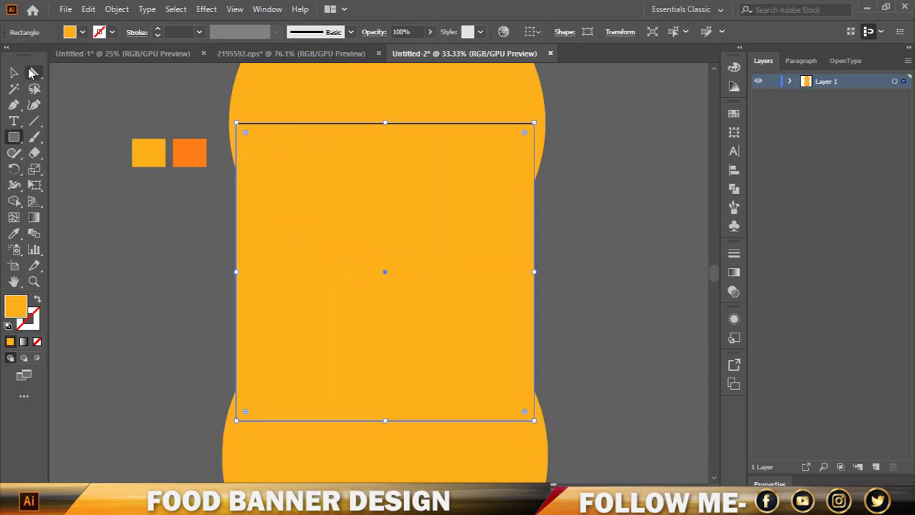
pyautogui.press('v')
pyautogui.click(163, 91)
pyautogui.scroll(2, 351, 113)
pyautogui.scroll(-2, 296, 128)
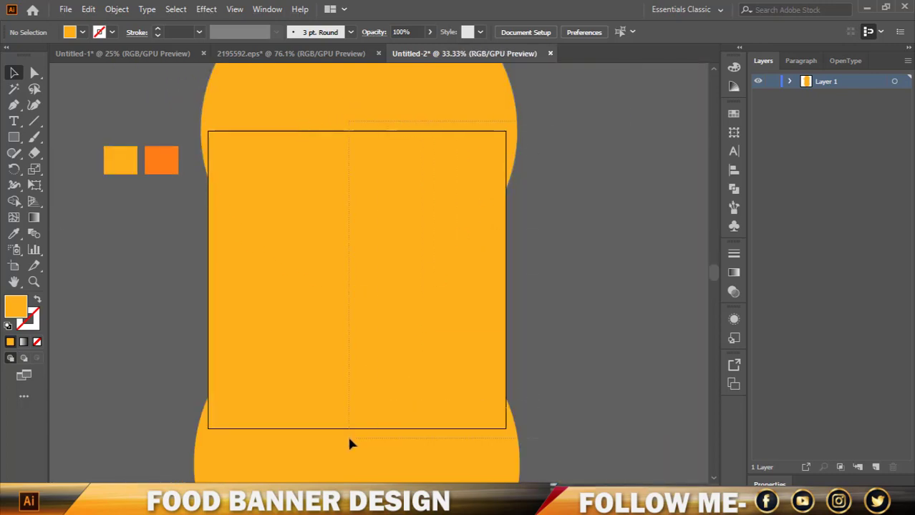
# Select the rectangle and both circles and make them a clipping mask
pyautogui.hotkey('ctrl', 'a')
pyautogui.rightClick(374, 257)
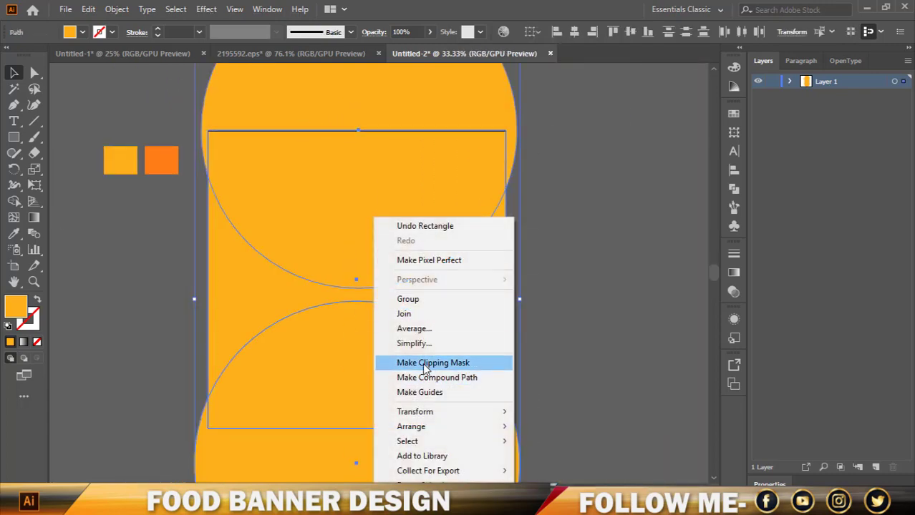
pyautogui.click(428, 363)
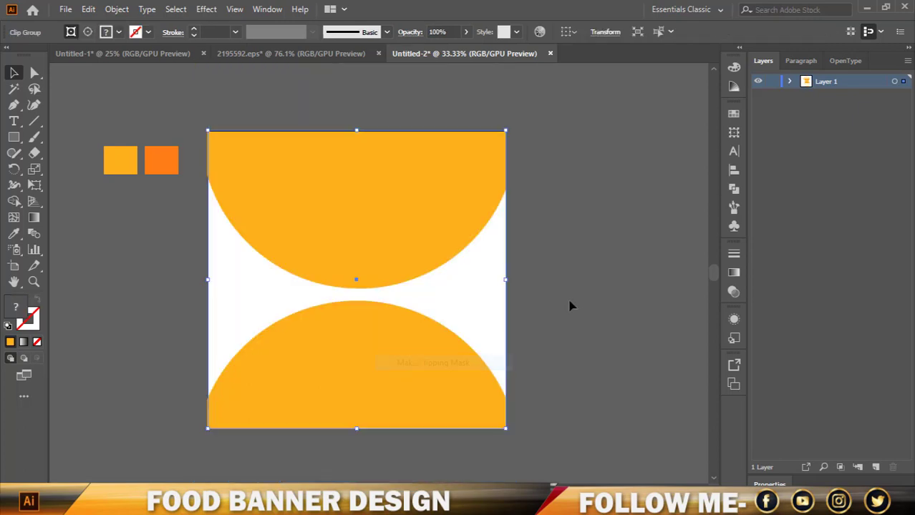
pyautogui.click(570, 307)
pyautogui.scroll(1, 613, 202)
pyautogui.scroll(-2, 591, 234)
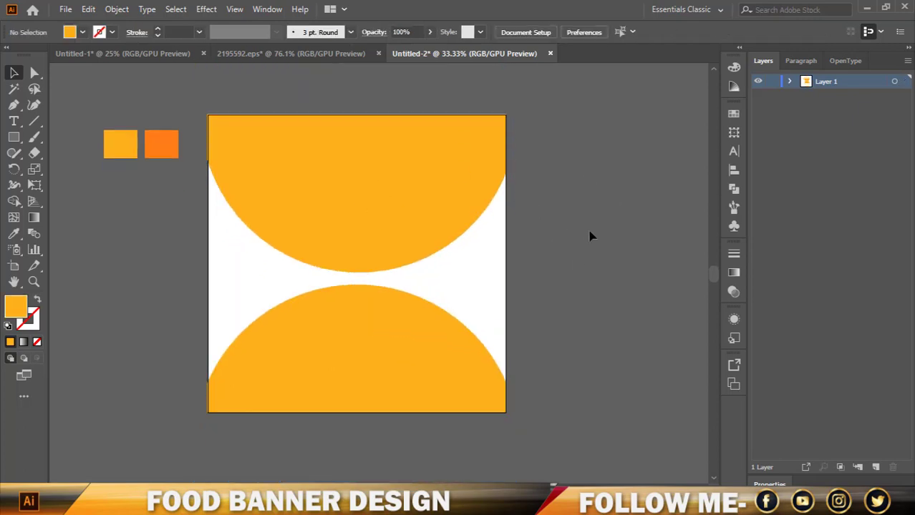
pyautogui.scroll(-2, 565, 258)
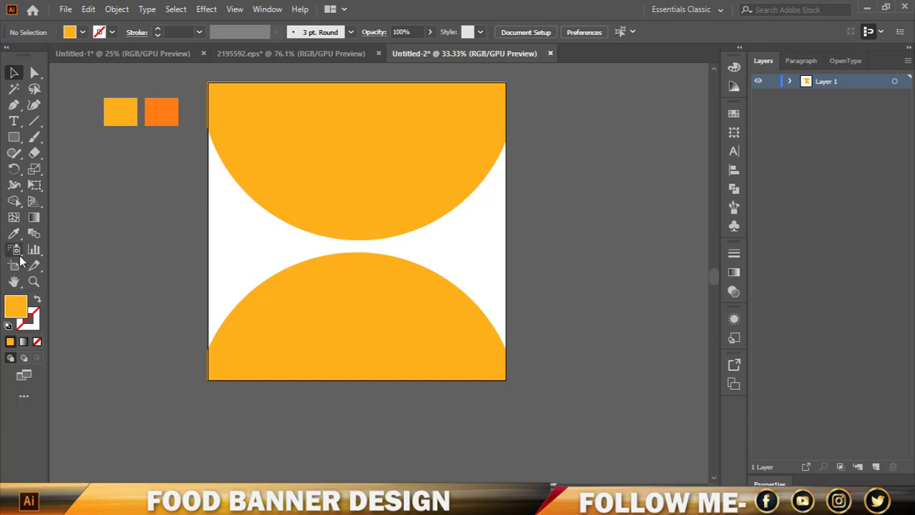
# Expand Layer 1 and its Clip Group in the Layers panel and select the second ellipse
pyautogui.click(13, 140)
pyautogui.scroll(1, 384, 408)
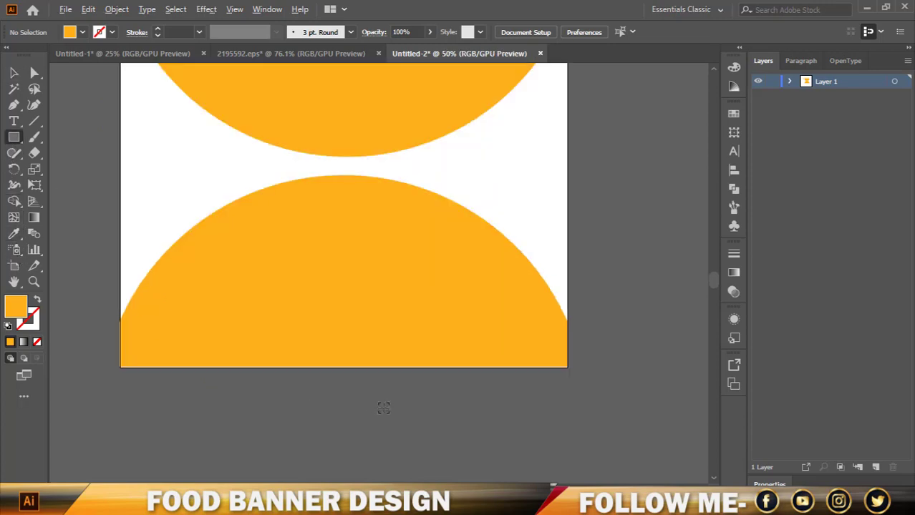
pyautogui.scroll(2, 265, 378)
pyautogui.scroll(2, 261, 373)
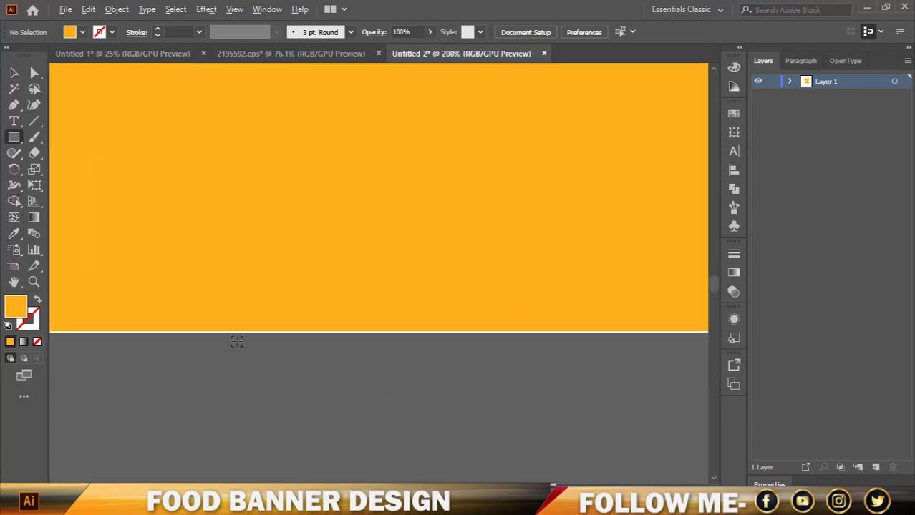
pyautogui.press('v')
pyautogui.click(265, 252)
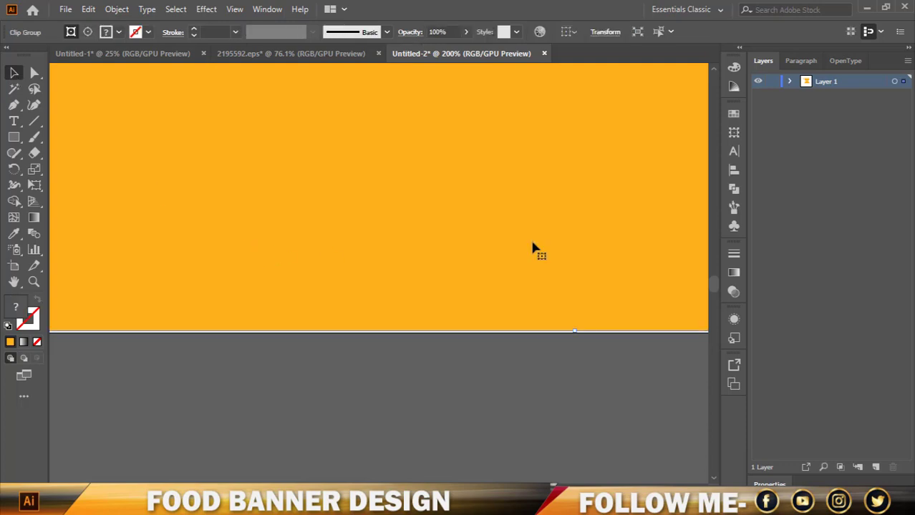
pyautogui.click(790, 82)
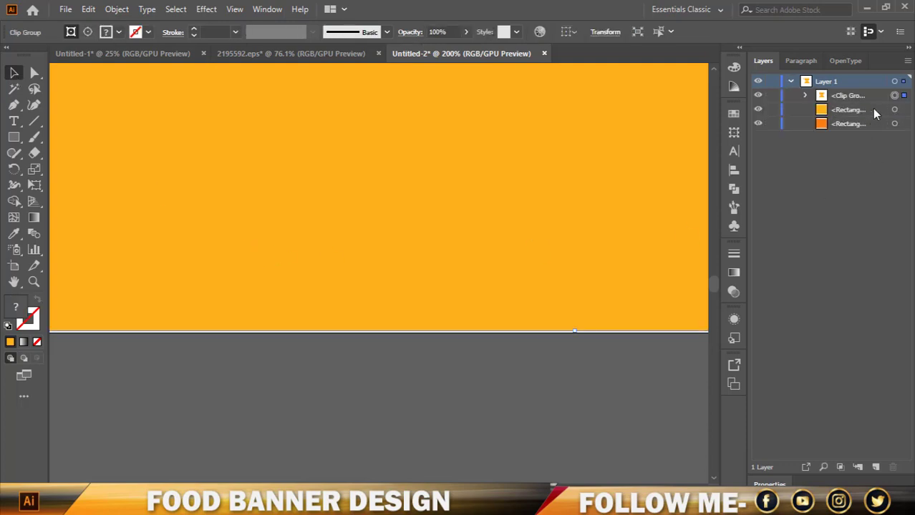
pyautogui.click(806, 96)
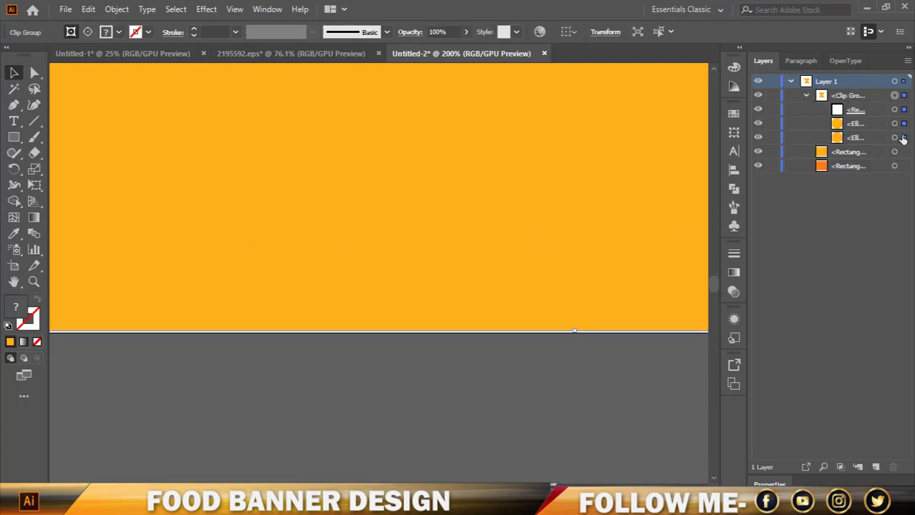
pyautogui.click(904, 138)
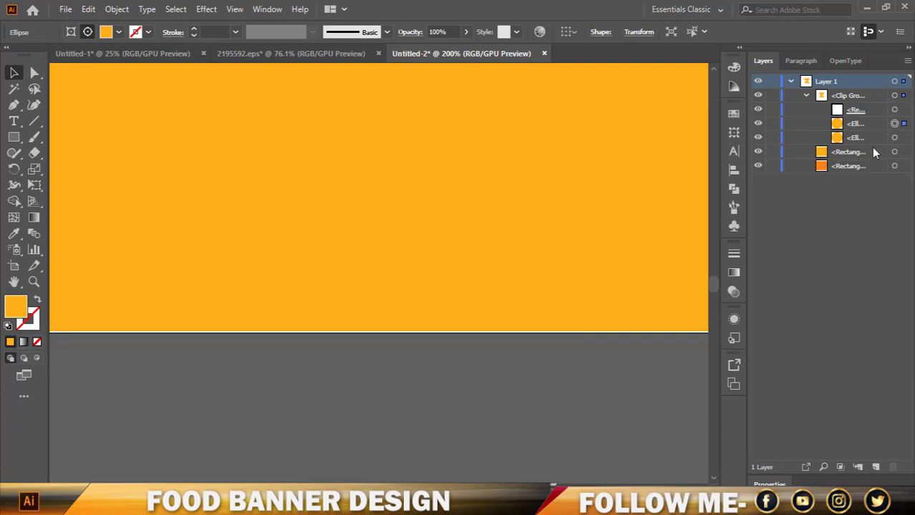
# Select the clipping rectangle, try adjusting its bottom edge, then undo the change
pyautogui.scroll(-1, 665, 182)
pyautogui.scroll(-1, 578, 186)
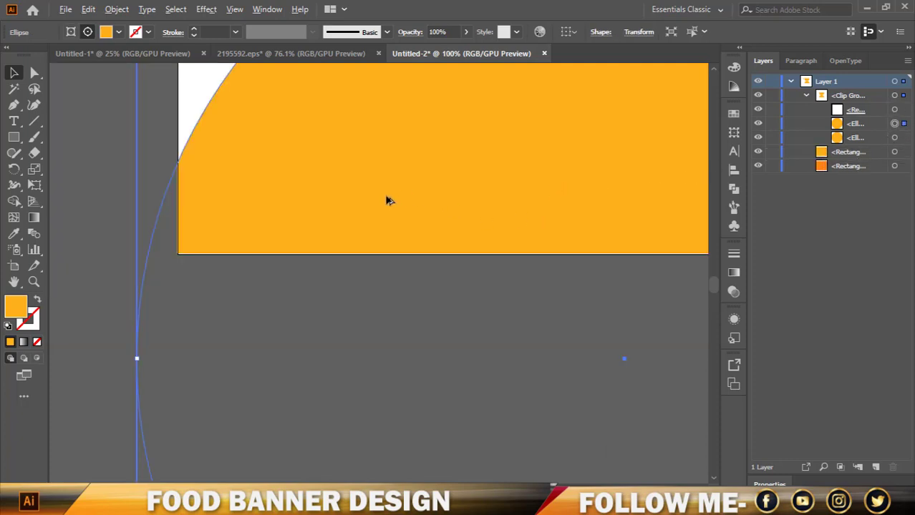
pyautogui.scroll(-1, 387, 201)
pyautogui.scroll(-2, 350, 189)
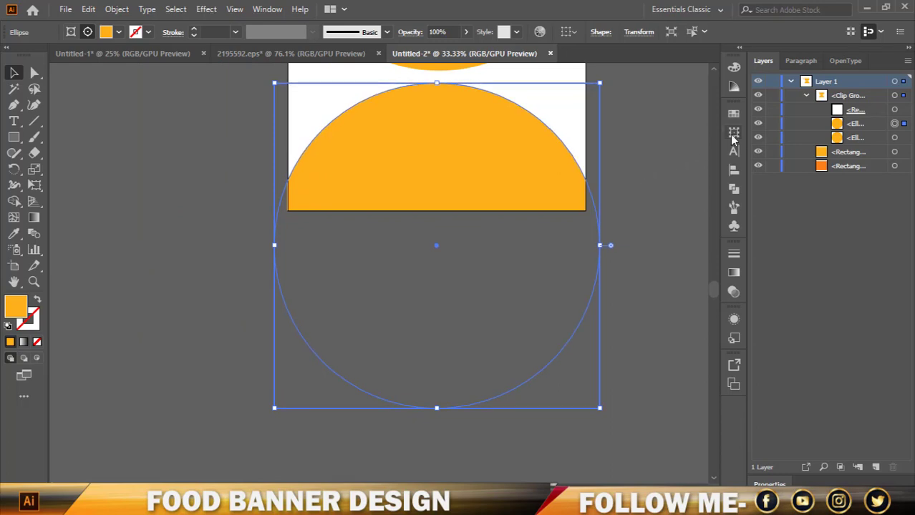
pyautogui.click(688, 139)
pyautogui.scroll(2, 445, 167)
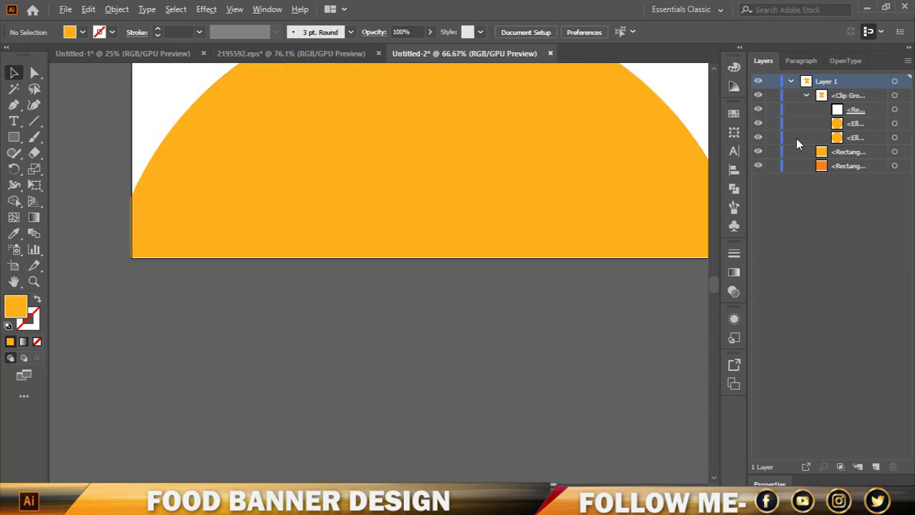
pyautogui.click(894, 110)
pyautogui.scroll(6, 458, 258)
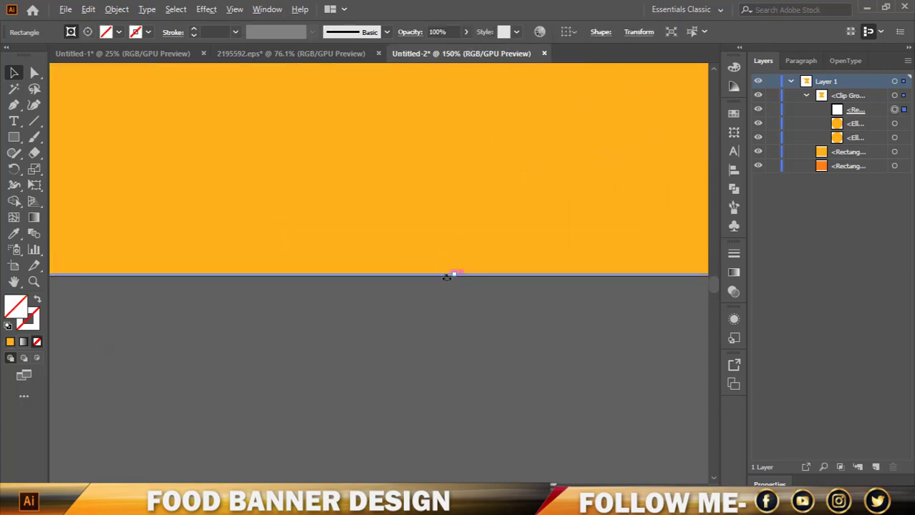
pyautogui.moveTo(461, 254); pyautogui.dragTo(458, 258)
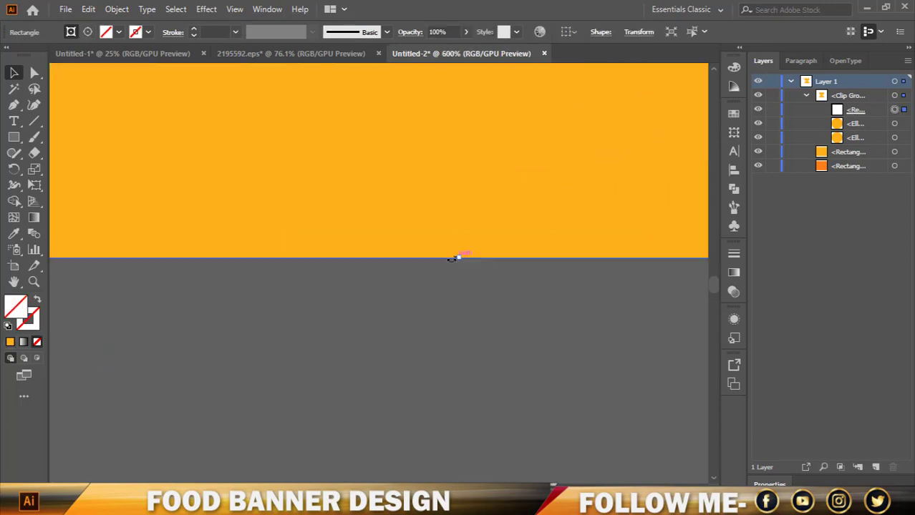
pyautogui.scroll(-8, 358, 263)
pyautogui.scroll(-1, 415, 211)
pyautogui.hotkey('ctrl', 'z')
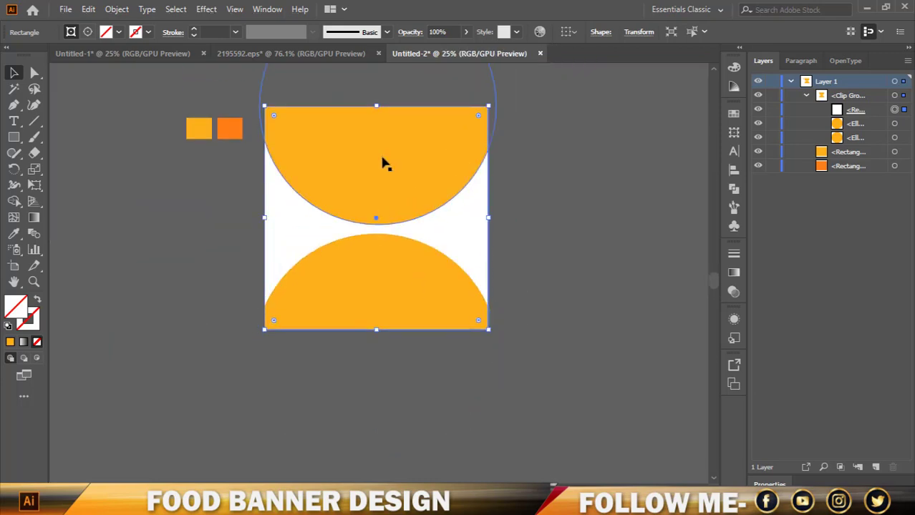
pyautogui.scroll(3, 373, 154)
pyautogui.scroll(3, 361, 147)
pyautogui.click(433, 212)
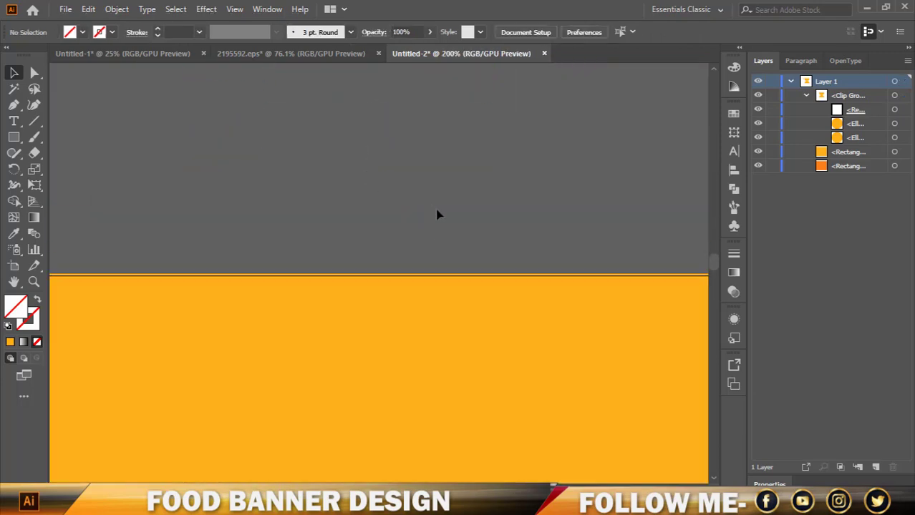
# Nudge the clip group's top edge down slightly so it sits flush with the artboard
pyautogui.scroll(2, 456, 290)
pyautogui.click(452, 292)
pyautogui.moveTo(454, 261); pyautogui.dragTo(453, 264)
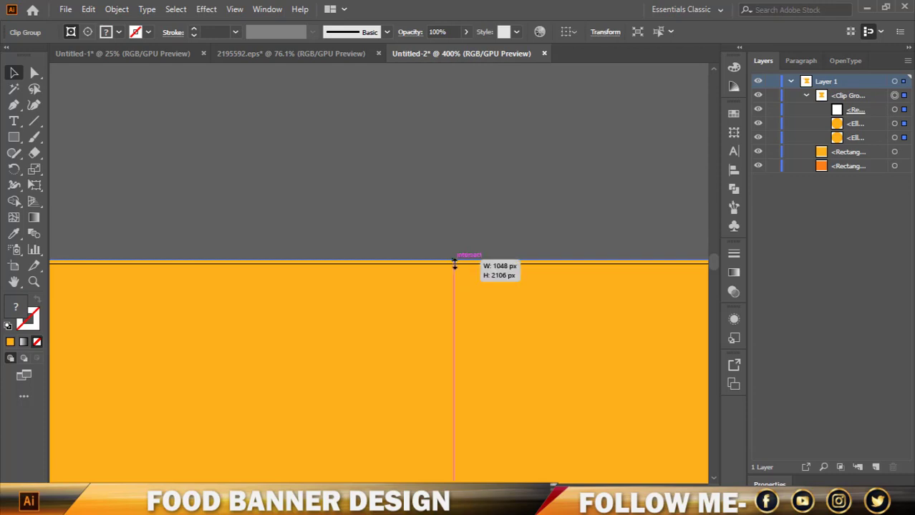
pyautogui.click(438, 222)
pyautogui.scroll(-1, 405, 208)
pyautogui.scroll(-3, 405, 207)
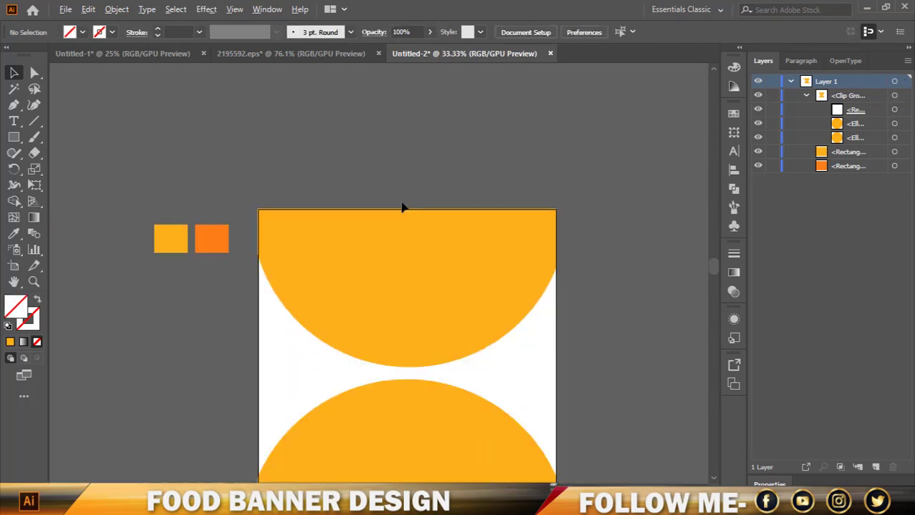
pyautogui.scroll(-1, 501, 236)
pyautogui.scroll(-1, 621, 299)
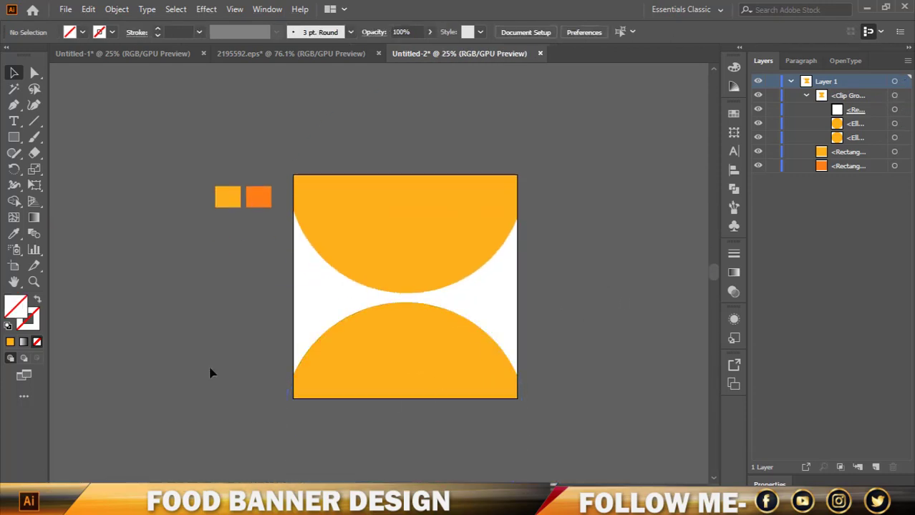
pyautogui.press('m')
pyautogui.scroll(1, 621, 430)
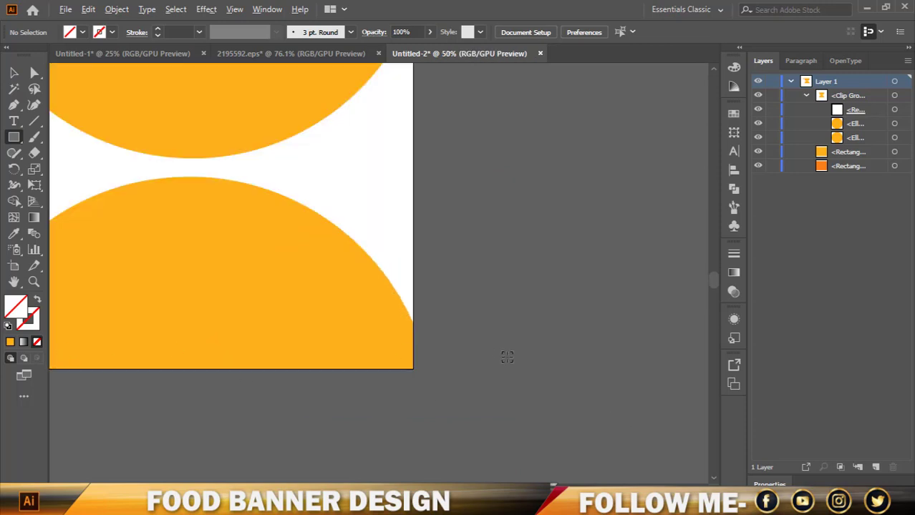
pyautogui.scroll(-1, 507, 356)
pyautogui.scroll(1, 170, 323)
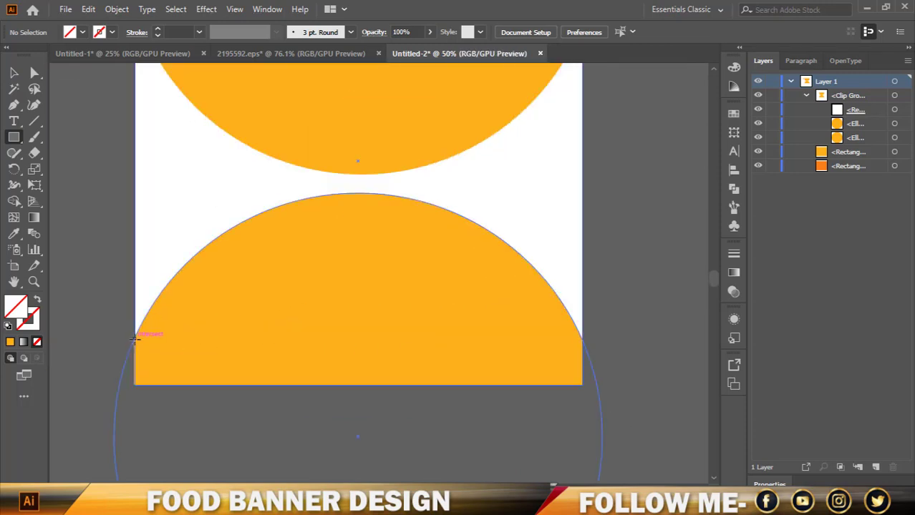
# Draw a wide bar across the artboard's lower part and fill it with white
pyautogui.moveTo(135, 339); pyautogui.dragTo(582, 365)
pyautogui.click(19, 75)
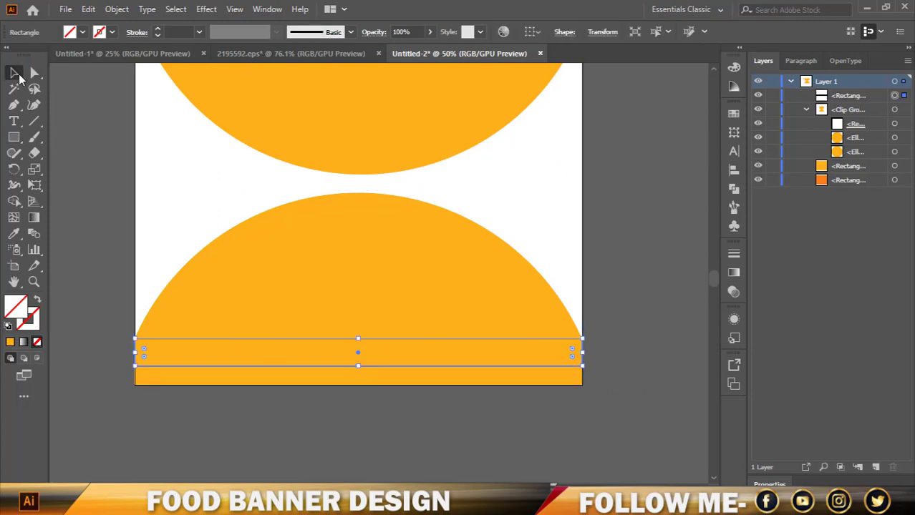
pyautogui.click(82, 33)
pyautogui.click(32, 55)
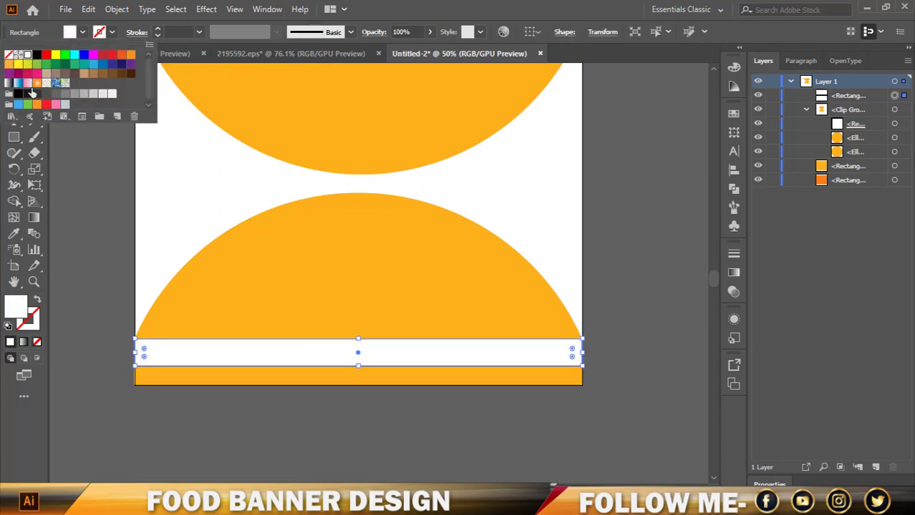
pyautogui.press('Escape')
pyautogui.click(339, 400)
# Drag the white strip's top edge down to make it thinner, then zoom out
pyautogui.hotkey('ctrl', '=')
pyautogui.click(372, 348)
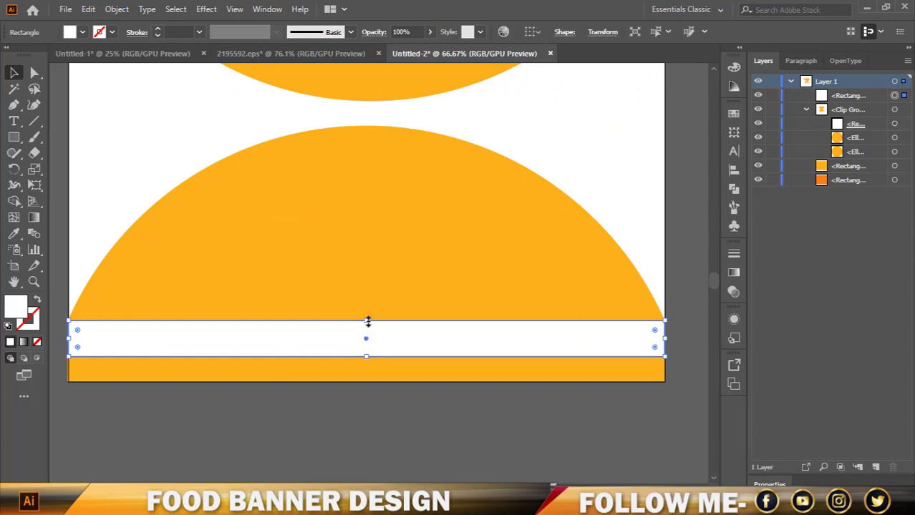
pyautogui.moveTo(367, 321); pyautogui.dragTo(366, 331)
pyautogui.hotkey('ctrl', '-')
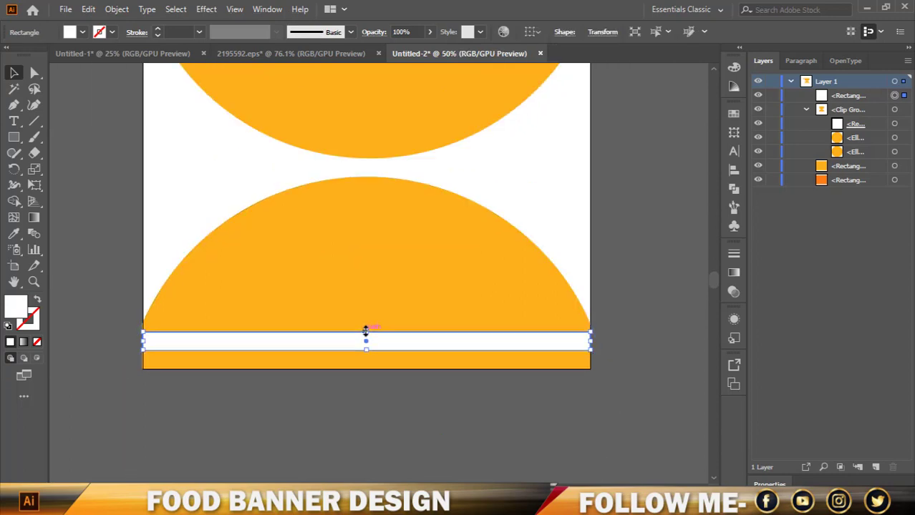
pyautogui.click(639, 316)
pyautogui.hotkey('ctrl', '-')
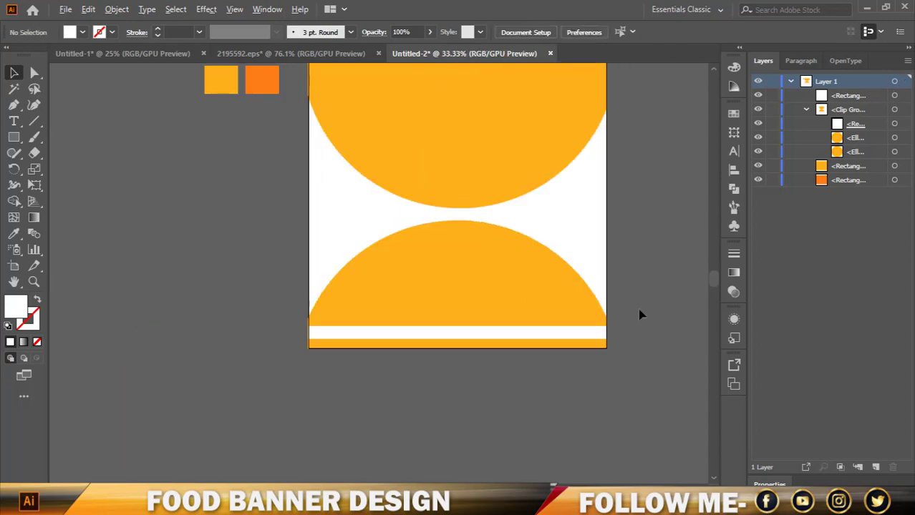
pyautogui.scroll(3, 660, 300)
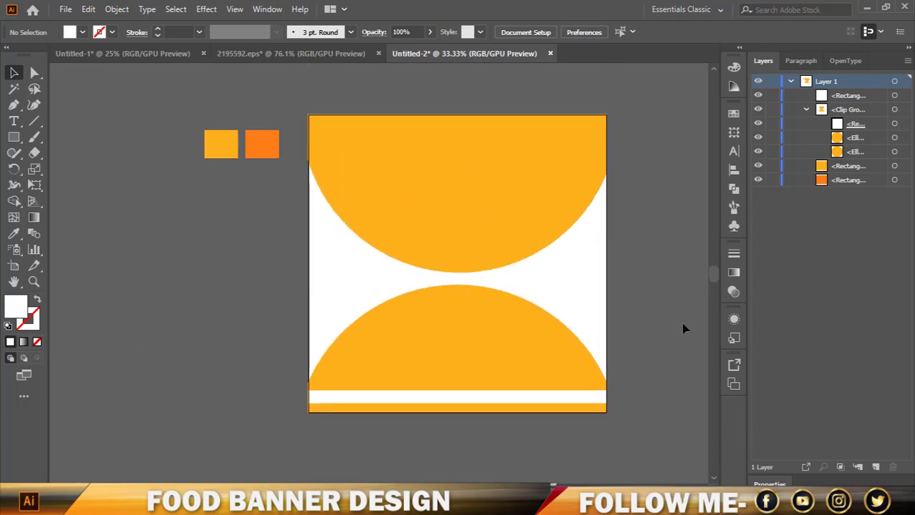
# Bring the black palm leaf from 2195592.eps into the banner document
pyautogui.click(256, 60)
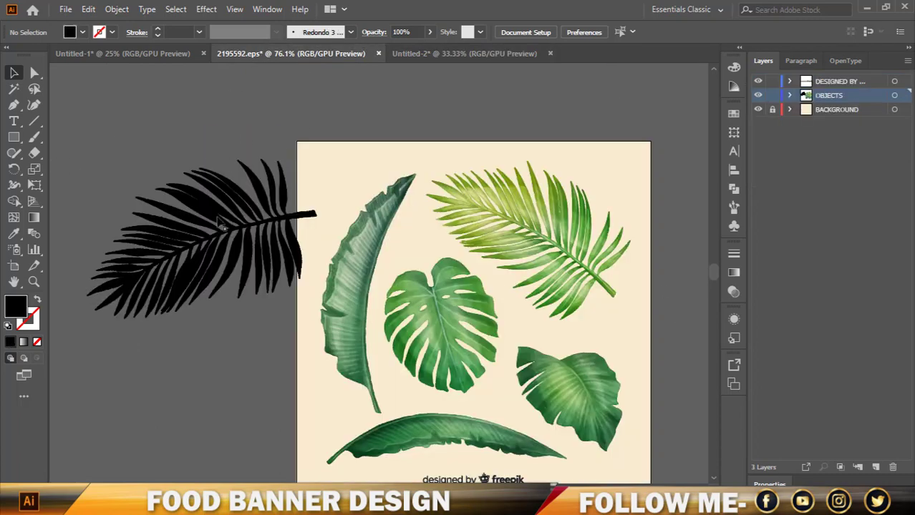
pyautogui.click(242, 209)
pyautogui.moveTo(242, 209); pyautogui.dragTo(250, 201)
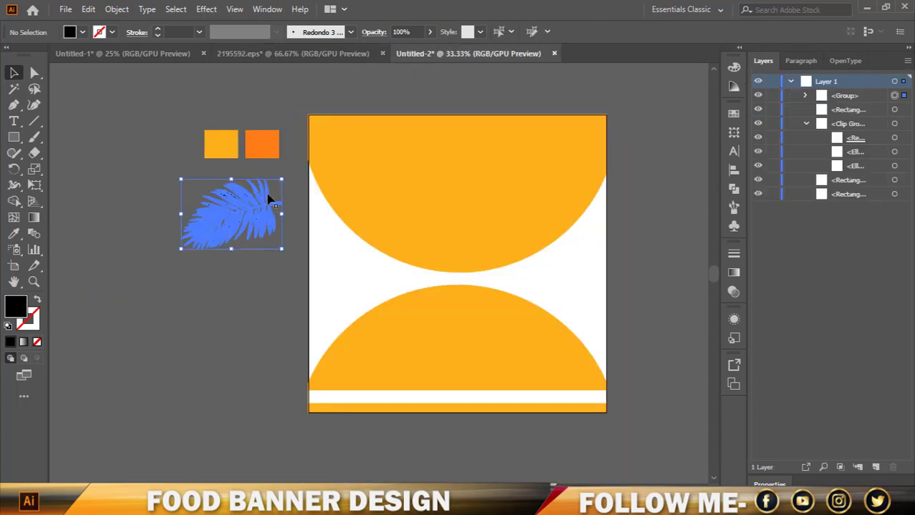
pyautogui.click(291, 174)
# Make a reflected copy of the leaf and place the leaves at the artboard's top-left and top-right corners
pyautogui.click(255, 207)
pyautogui.rightClick(255, 207)
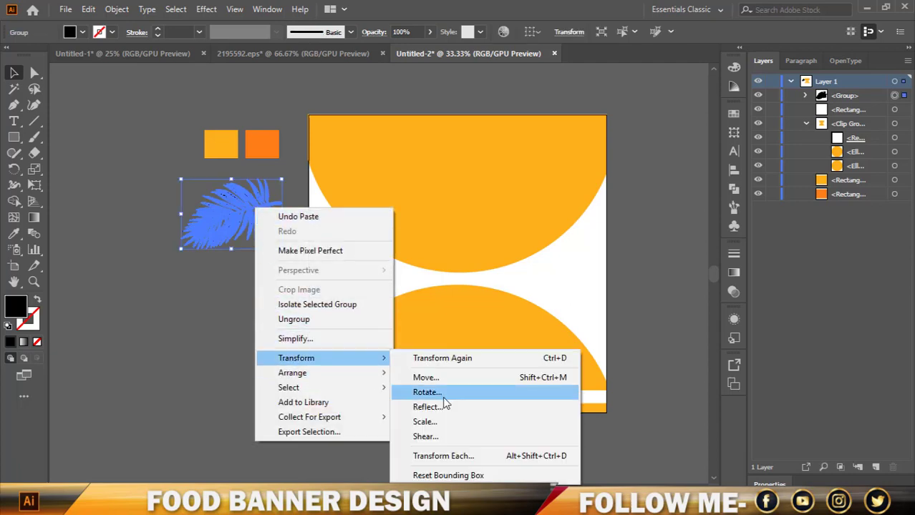
pyautogui.click(437, 407)
pyautogui.click(389, 339)
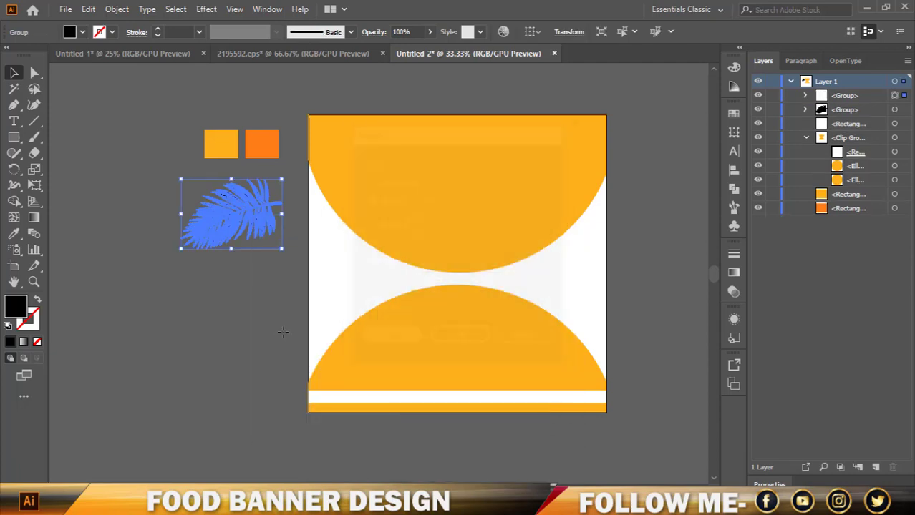
pyautogui.click(219, 321)
pyautogui.moveTo(227, 235); pyautogui.dragTo(319, 154)
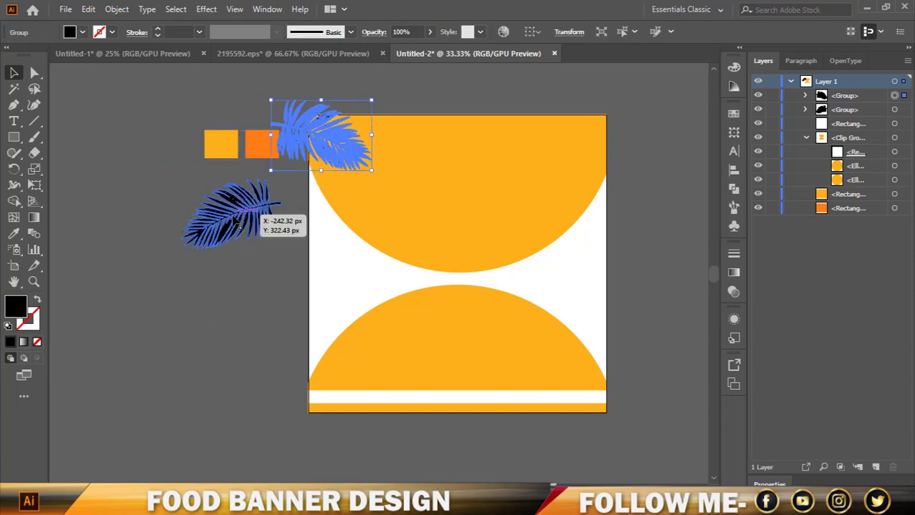
pyautogui.moveTo(218, 221)
pyautogui.mouseDown()
pyautogui.moveTo(607, 146)
pyautogui.moveTo(601, 133)
pyautogui.mouseUp()
# Recolour both palm leaves with the yellow swatch, then darken their fill to EF9B06
pyautogui.click(633, 164)
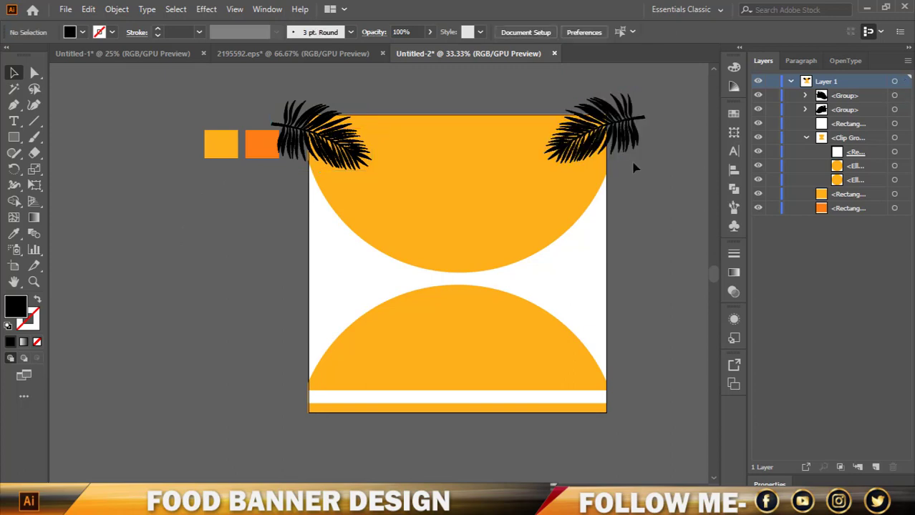
pyautogui.keyDown('shift'); pyautogui.click(594, 136); pyautogui.keyUp('shift')
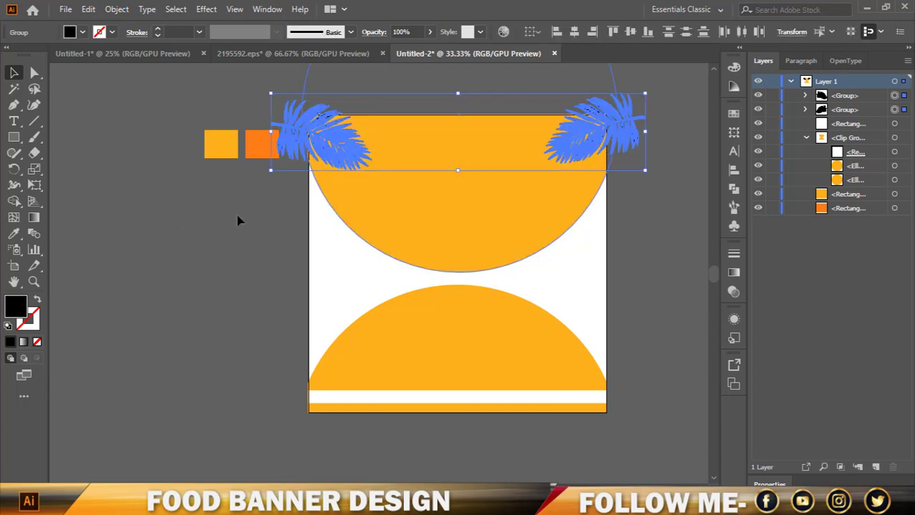
pyautogui.click(14, 233)
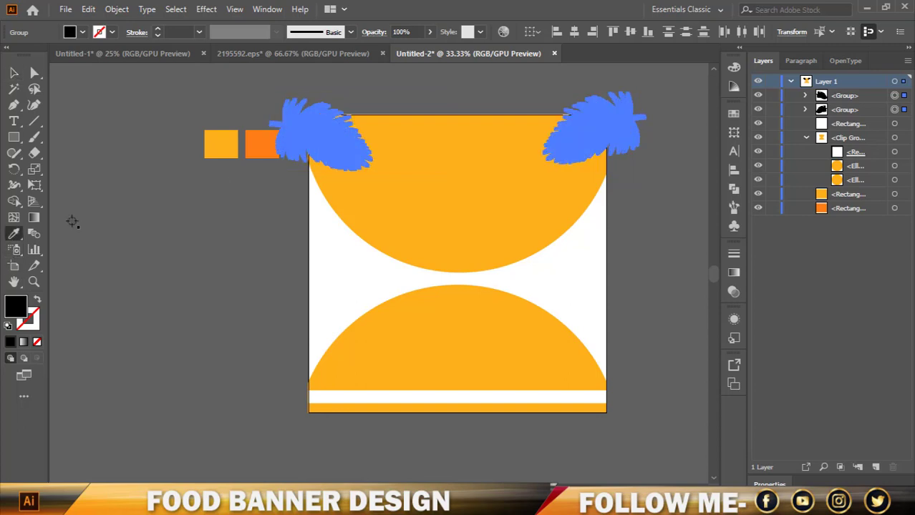
pyautogui.click(232, 150)
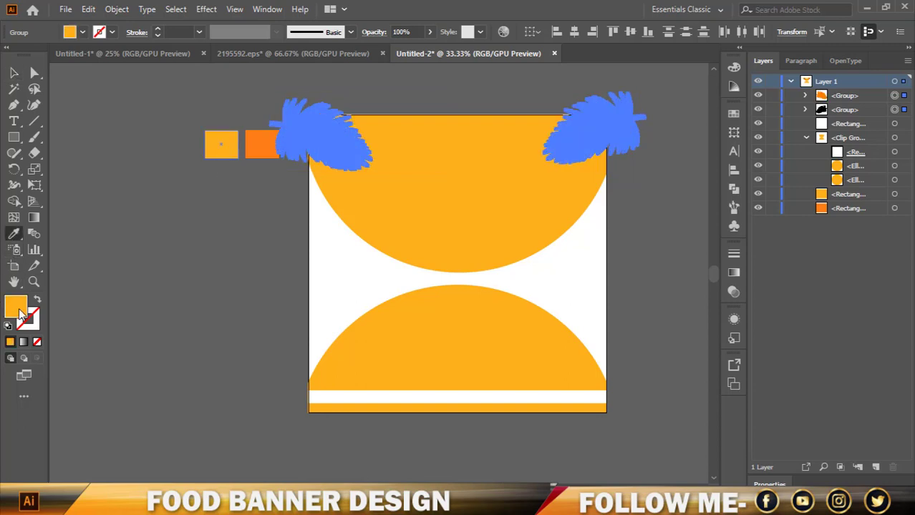
pyautogui.doubleClick(20, 315)
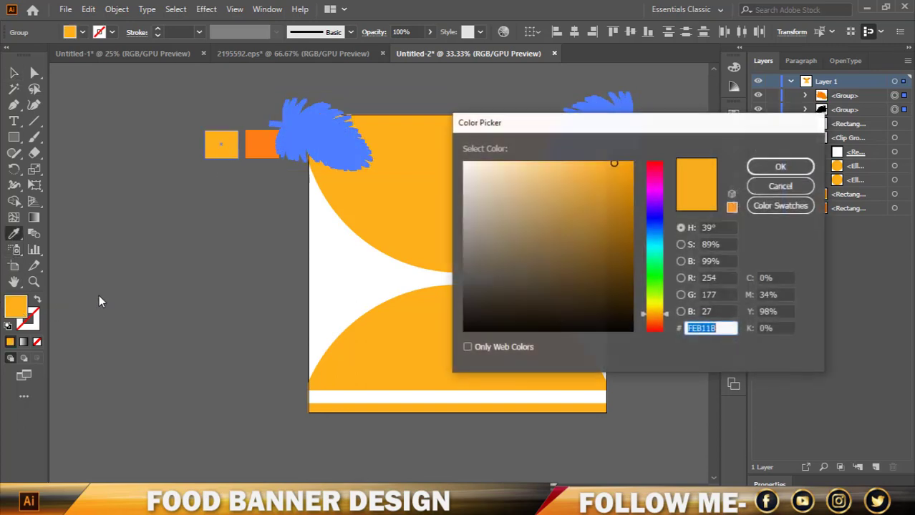
pyautogui.click(630, 171)
pyautogui.click(760, 169)
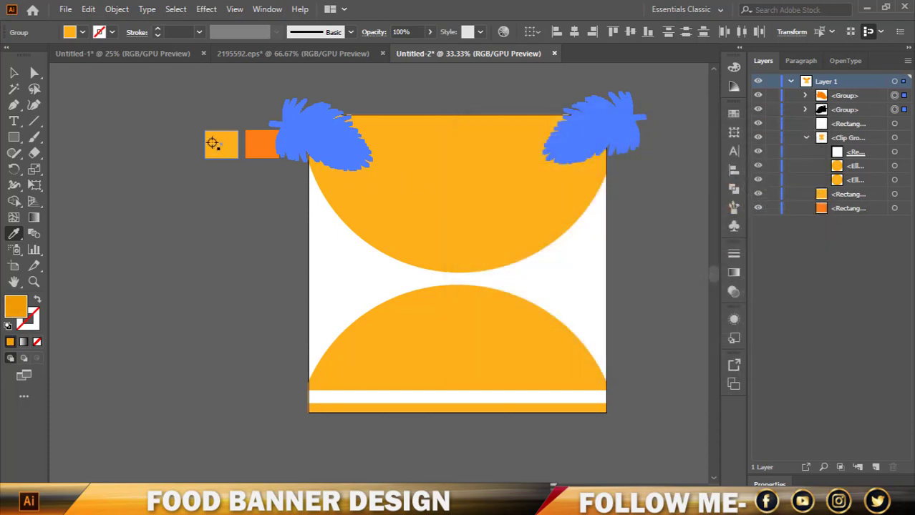
pyautogui.click(13, 73)
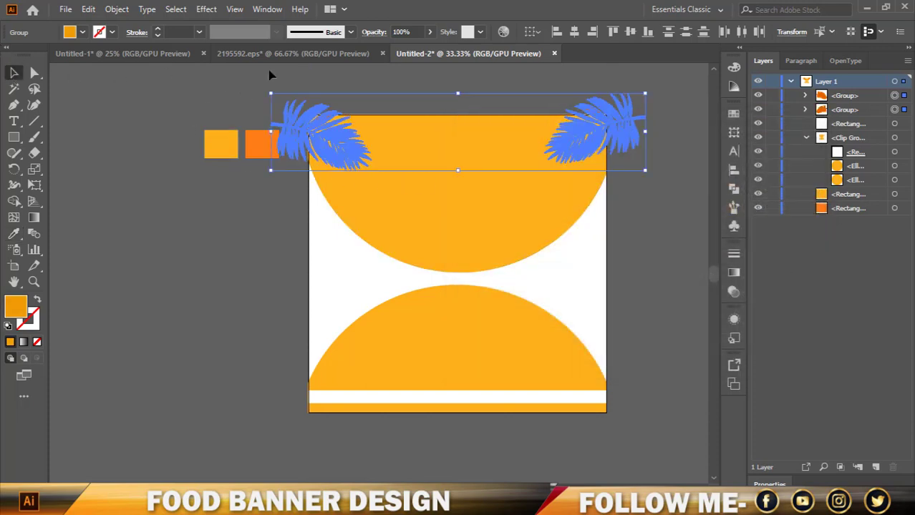
# Move both palm-leaf groups into the top semicircle's Clip Group in the Layers panel
pyautogui.click(460, 75)
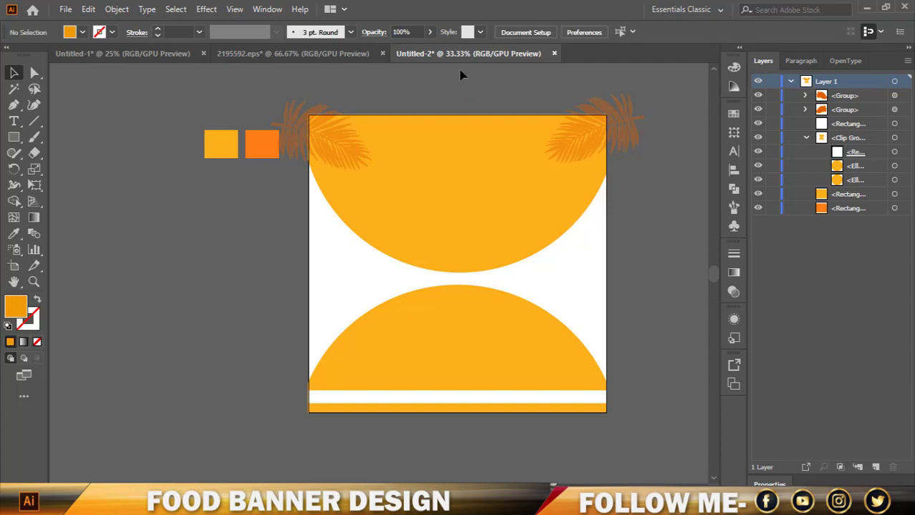
pyautogui.click(600, 114)
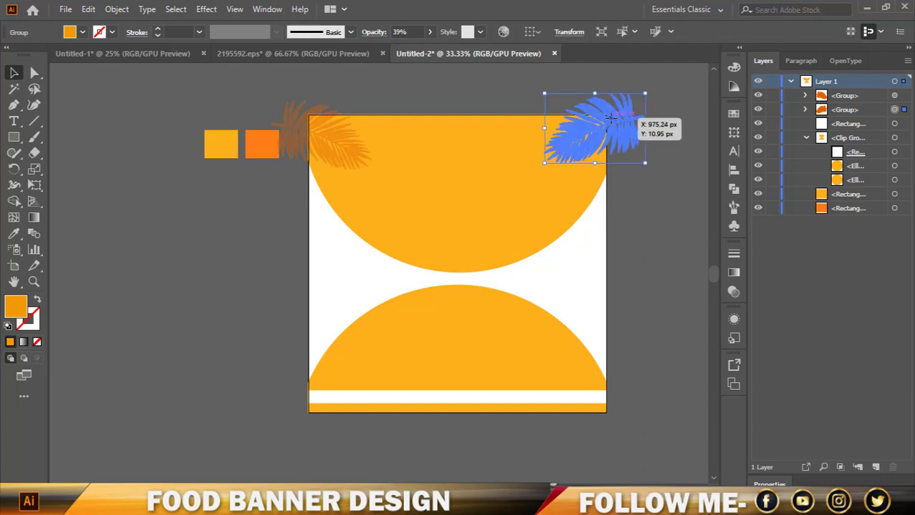
pyautogui.keyDown('shift'); pyautogui.click(337, 136); pyautogui.keyUp('shift')
pyautogui.click(853, 141)
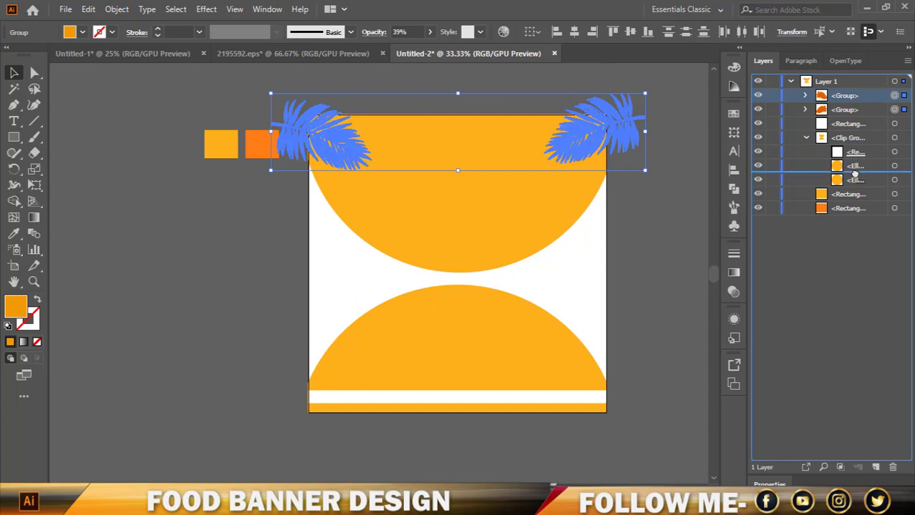
pyautogui.moveTo(854, 147); pyautogui.dragTo(854, 174)
pyautogui.click(682, 189)
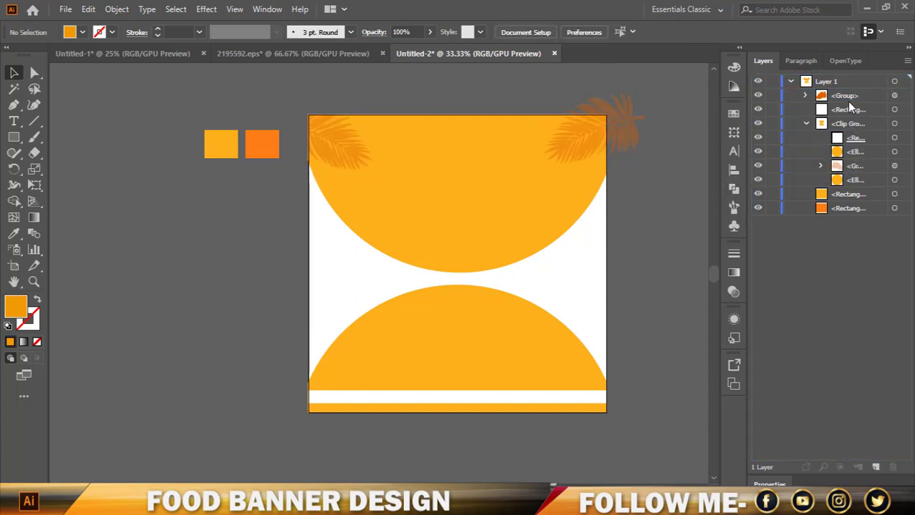
pyautogui.moveTo(847, 96); pyautogui.dragTo(830, 175)
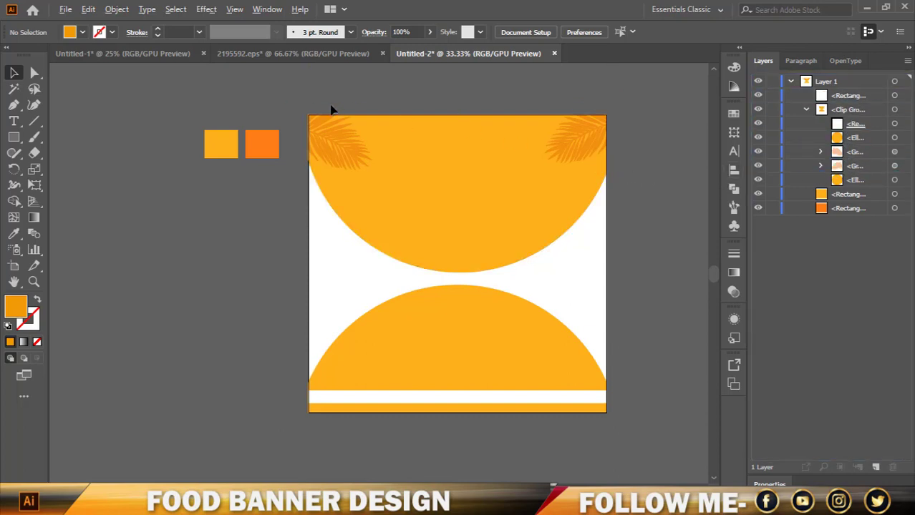
pyautogui.keyDown('alt'); pyautogui.scroll(2, 300, 106); pyautogui.keyUp('alt')
pyautogui.keyDown('alt'); pyautogui.scroll(3, 289, 107); pyautogui.keyUp('alt')
pyautogui.keyDown('alt'); pyautogui.scroll(-3, 273, 112); pyautogui.keyUp('alt')
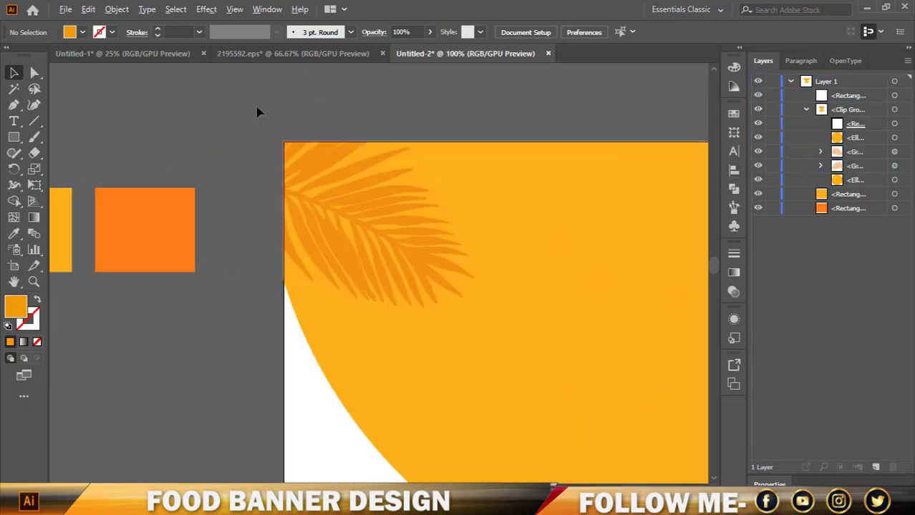
pyautogui.keyDown('alt'); pyautogui.scroll(-1, 259, 110); pyautogui.keyUp('alt')
pyautogui.keyDown('alt'); pyautogui.scroll(-1, 255, 110); pyautogui.keyUp('alt')
# Fade the two clipped palm-leaf groups to 14% opacity
pyautogui.click(509, 154)
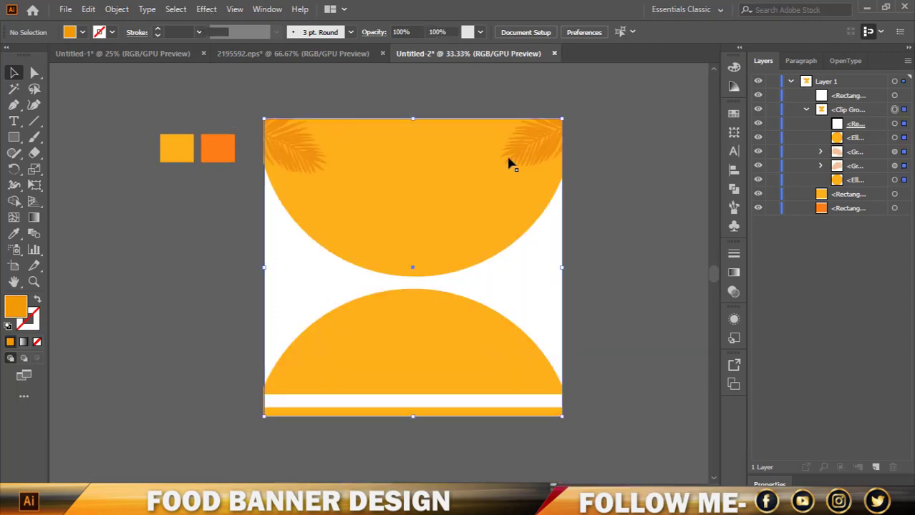
pyautogui.click(903, 151)
pyautogui.keyDown('shift'); pyautogui.click(903, 165); pyautogui.keyUp('shift')
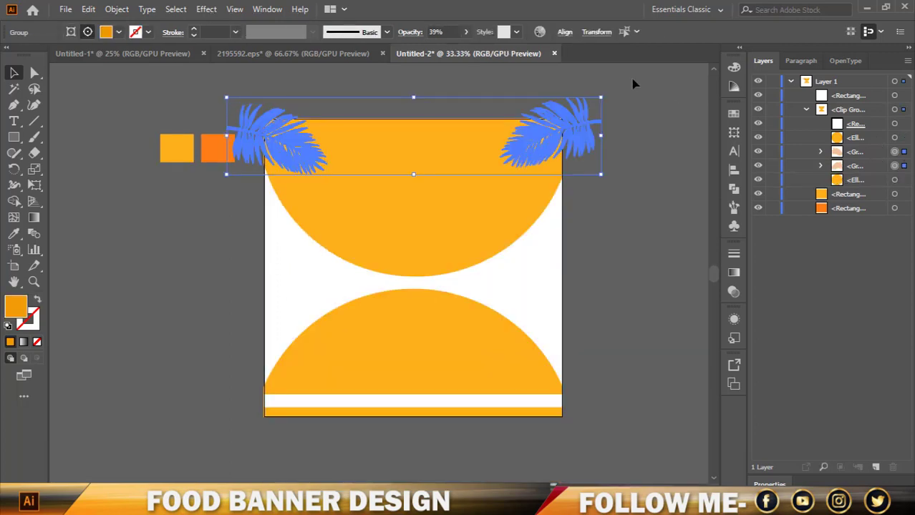
pyautogui.click(466, 32)
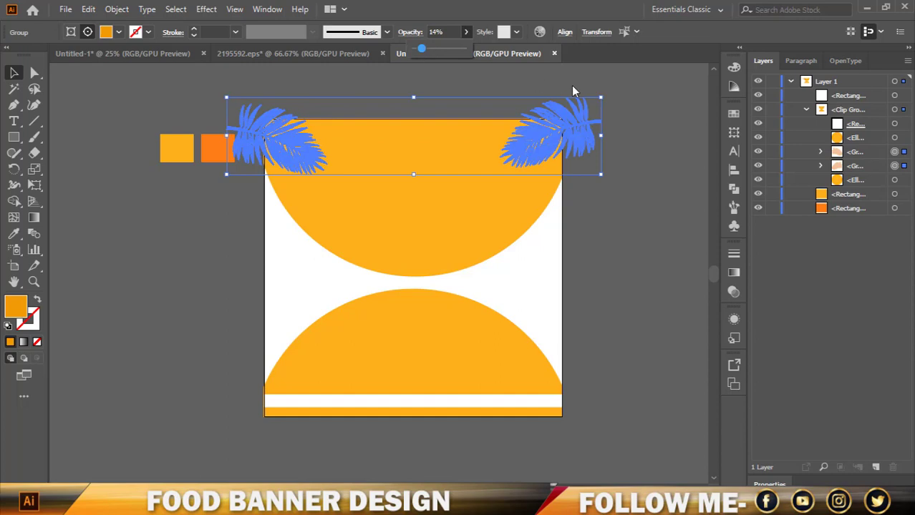
pyautogui.click(660, 92)
# Drag the burger PNG photo onto the banner
pyautogui.scroll(1, 455, 86)
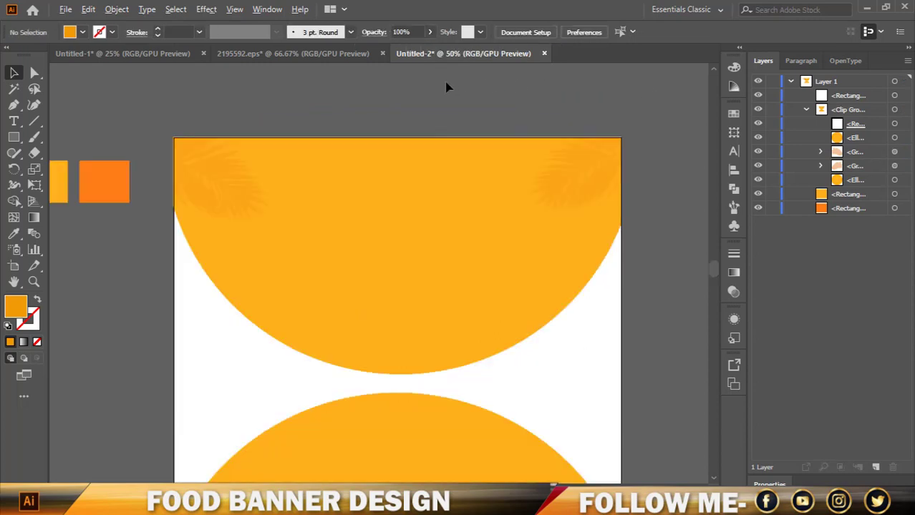
pyautogui.scroll(-1, 395, 88)
pyautogui.scroll(1, 644, 155)
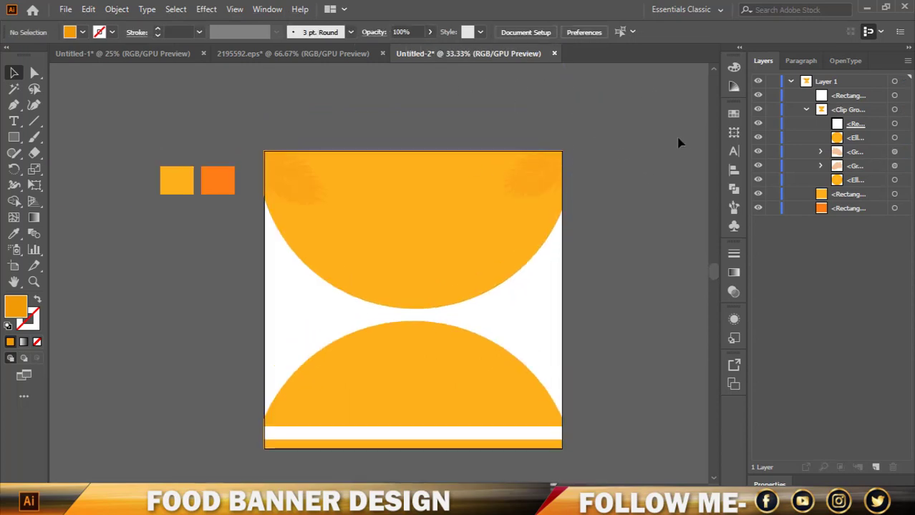
pyautogui.scroll(-1, 645, 143)
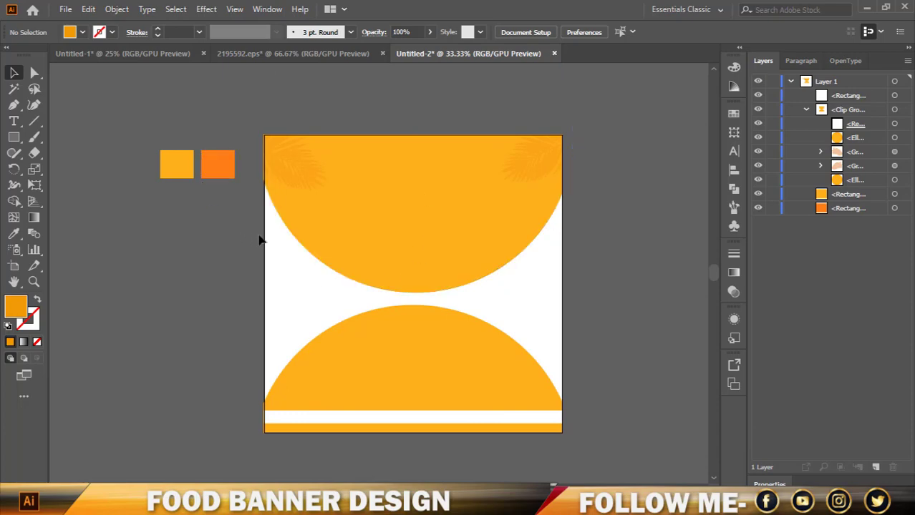
pyautogui.scroll(-1, 343, 226)
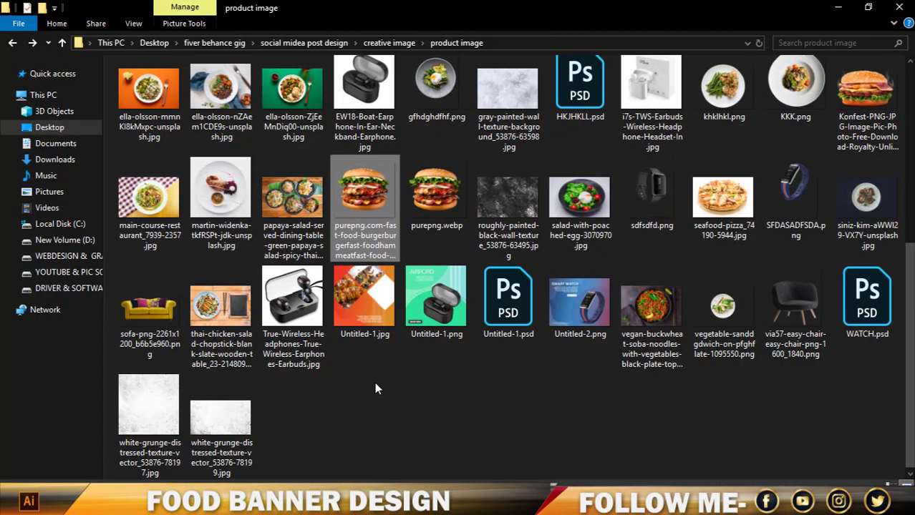
pyautogui.moveTo(366, 193)
pyautogui.mouseDown()
pyautogui.moveTo(465, 491)
pyautogui.moveTo(420, 293)
pyautogui.mouseUp()
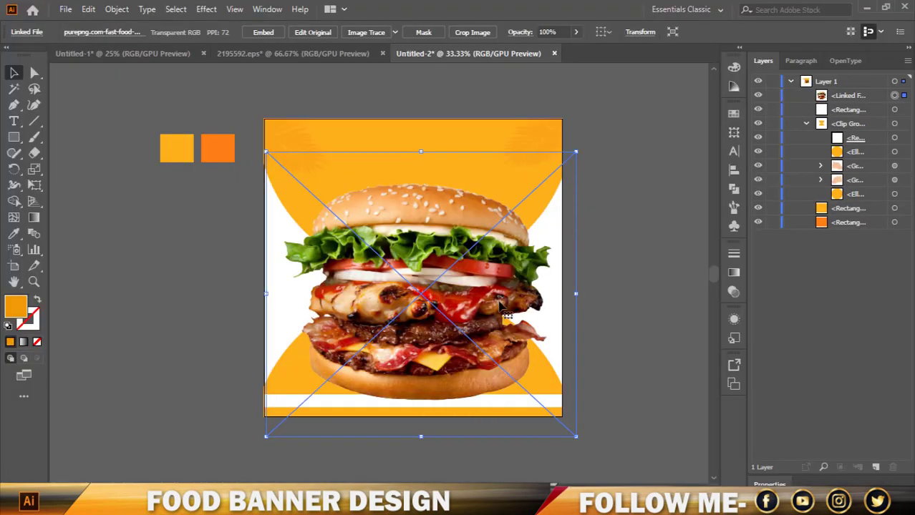
# Shift the burger photo up and scale it to about 742 × 681 px between the semicircles
pyautogui.moveTo(501, 306); pyautogui.dragTo(497, 275)
pyautogui.moveTo(576, 262)
pyautogui.mouseDown()
pyautogui.moveTo(531, 270)
pyautogui.moveTo(534, 262)
pyautogui.mouseUp()
pyautogui.click(612, 289)
pyautogui.scroll(1, 439, 396)
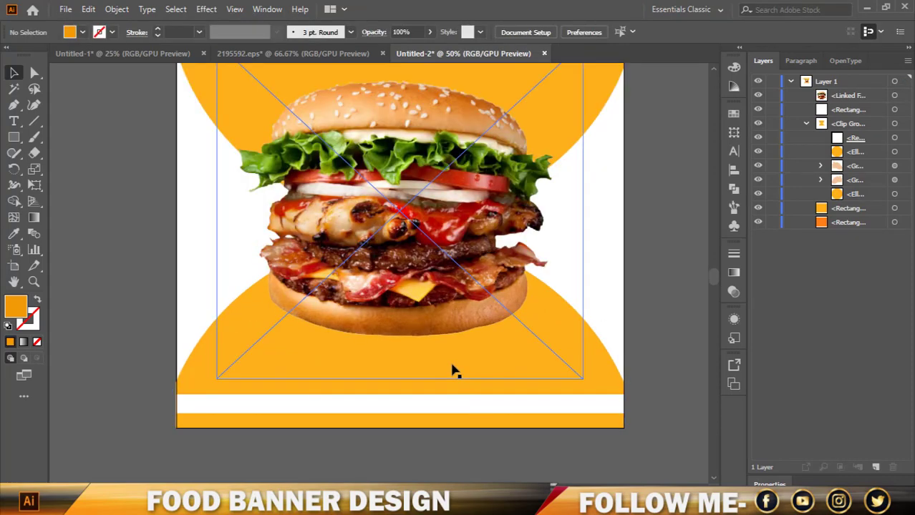
pyautogui.scroll(-1, 453, 370)
pyautogui.scroll(-1, 446, 391)
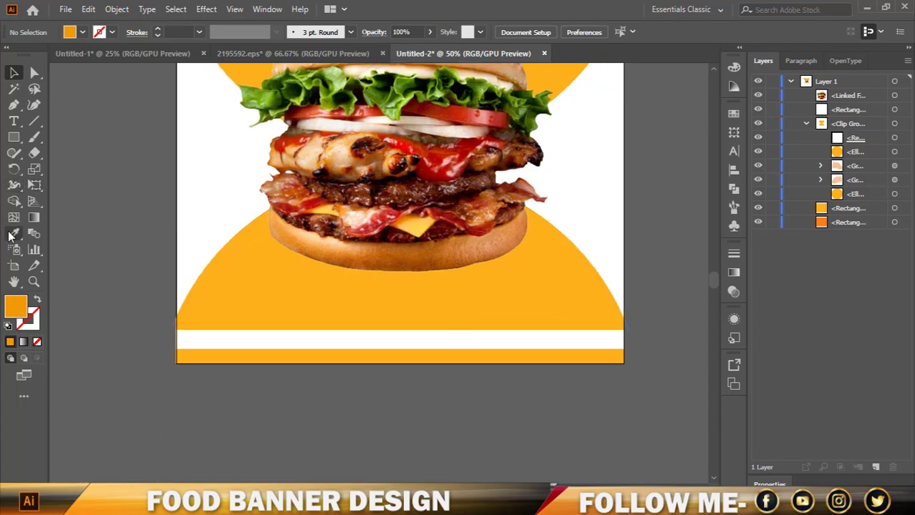
# Draw a small circle below the artboard with the Ellipse tool
pyautogui.moveTo(13, 137); pyautogui.dragTo(57, 167)
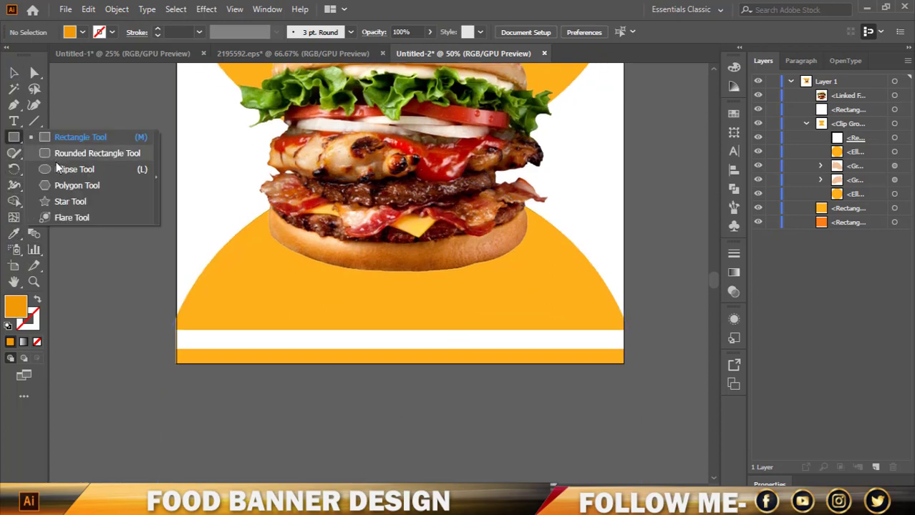
pyautogui.click(57, 169)
pyautogui.scroll(-1, 286, 323)
pyautogui.moveTo(290, 381)
pyautogui.mouseDown()
pyautogui.moveTo(334, 405)
pyautogui.moveTo(326, 416)
pyautogui.mouseUp()
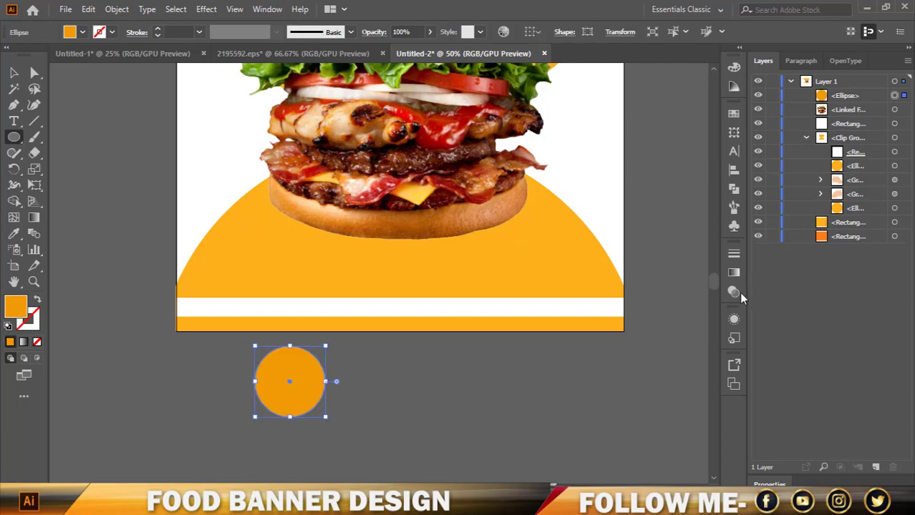
# Give the circle a gradient with a black left stop at 70% opacity and a dark grey right stop
pyautogui.click(733, 273)
pyautogui.click(621, 351)
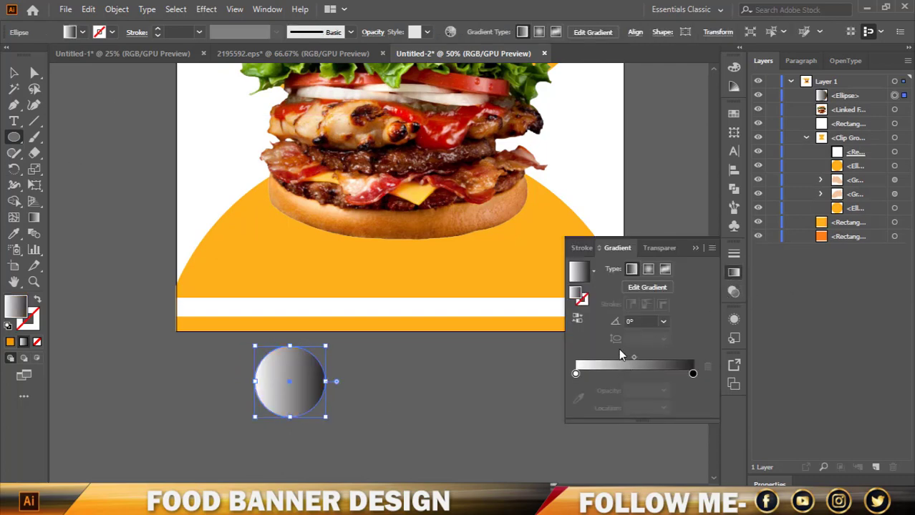
pyautogui.click(575, 374)
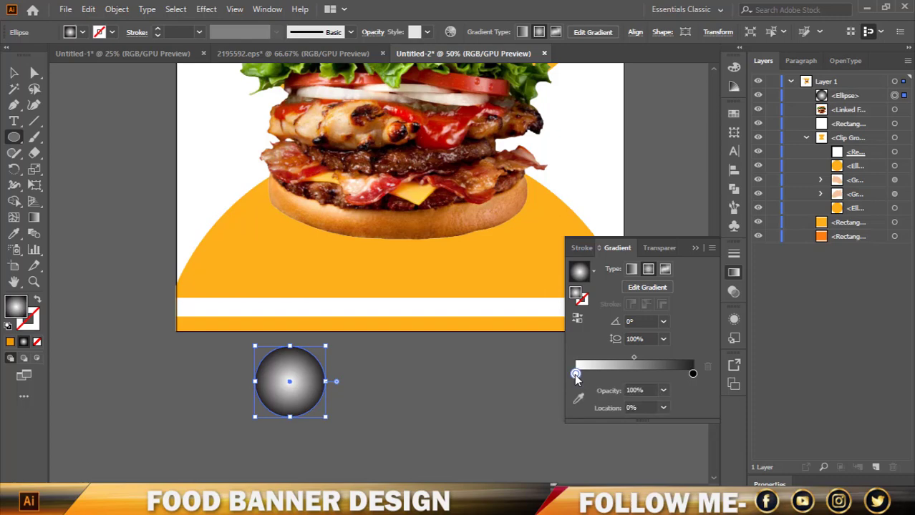
pyautogui.doubleClick(576, 374)
pyautogui.click(548, 272)
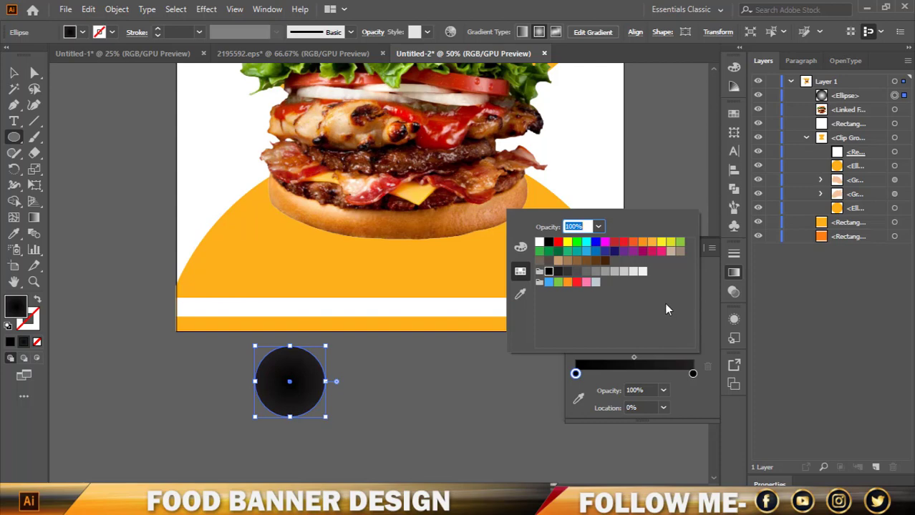
pyautogui.click(660, 405)
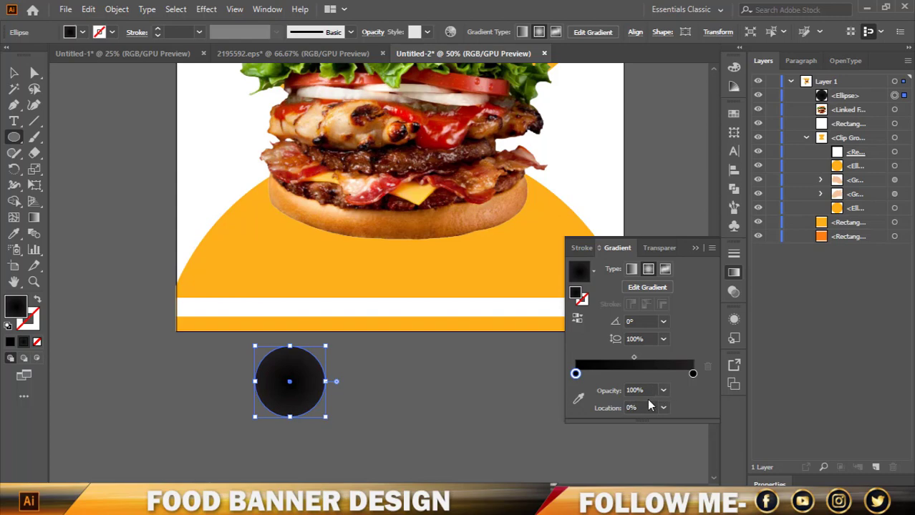
pyautogui.click(663, 390)
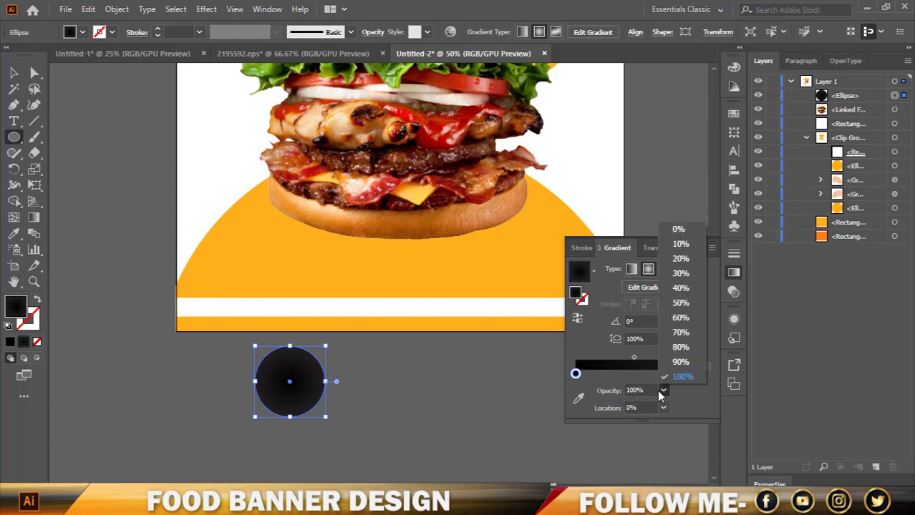
pyautogui.click(680, 333)
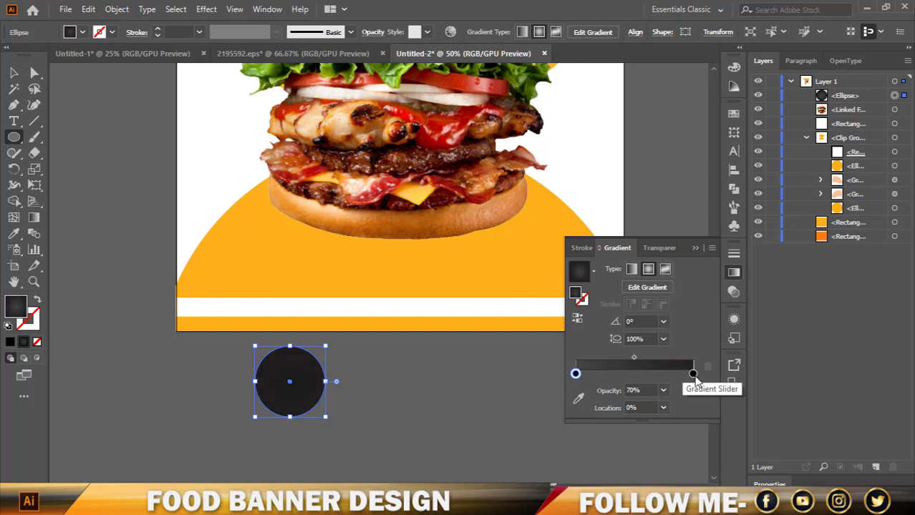
pyautogui.doubleClick(693, 374)
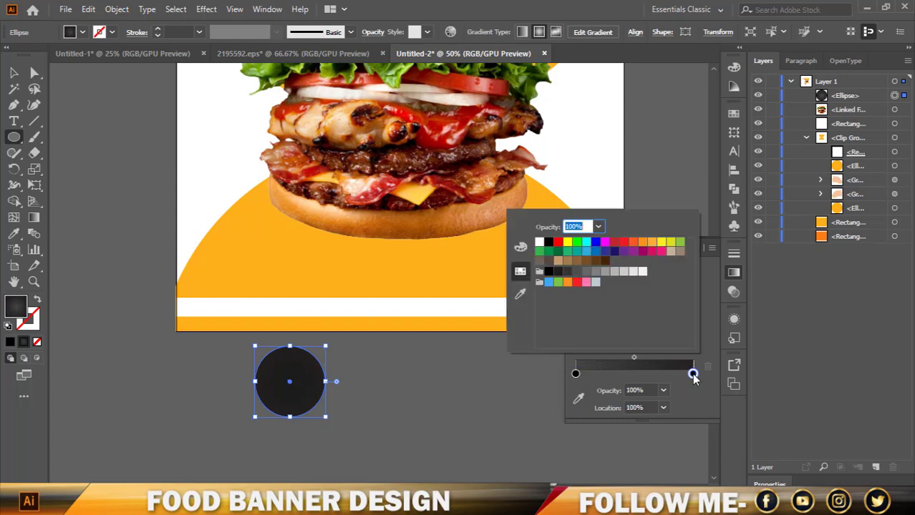
pyautogui.click(568, 272)
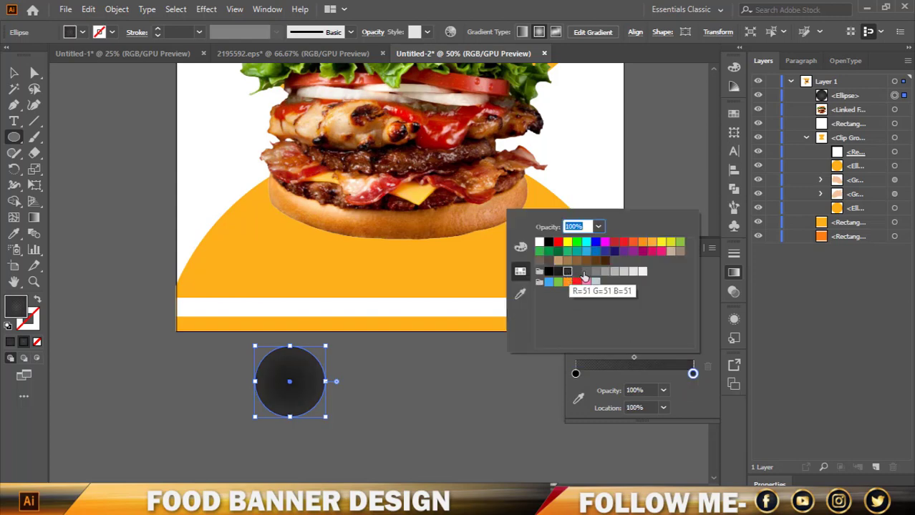
pyautogui.click(671, 209)
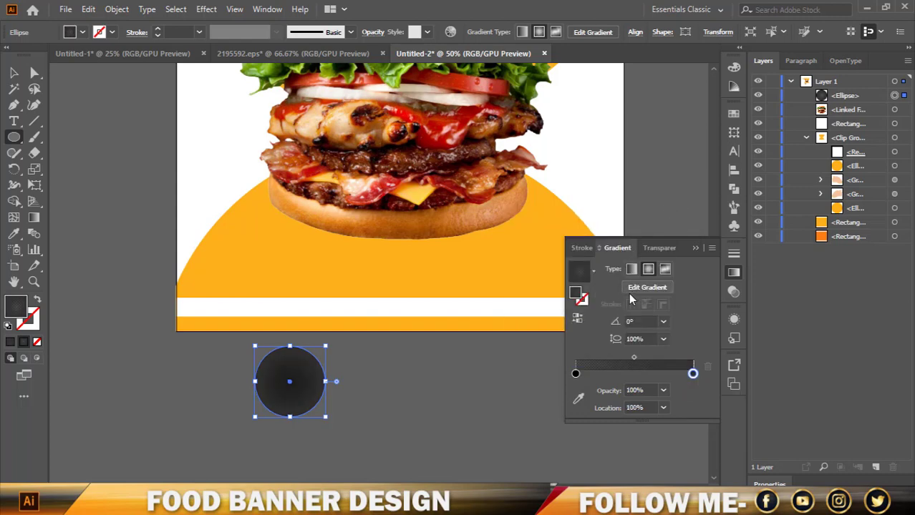
# Reapply the Orchid preset as a radial gradient with a black left stop and grey right stop
pyautogui.click(594, 271)
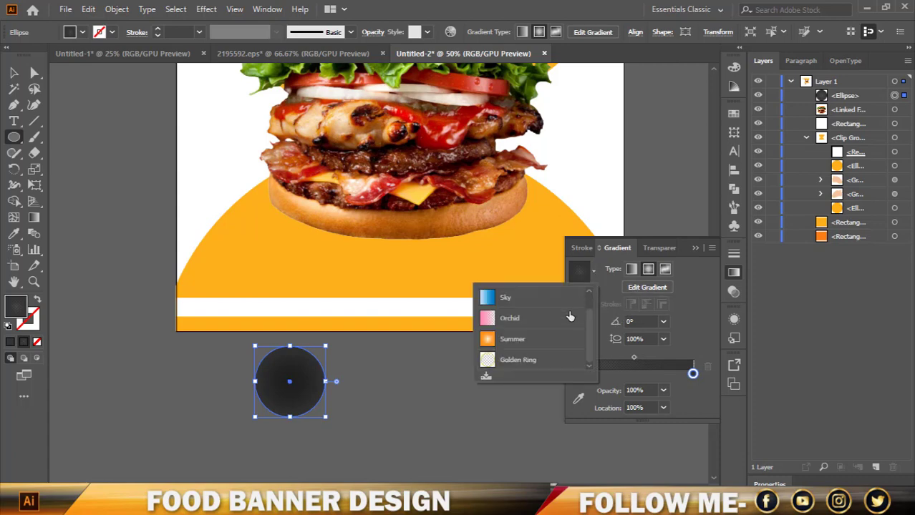
pyautogui.click(510, 319)
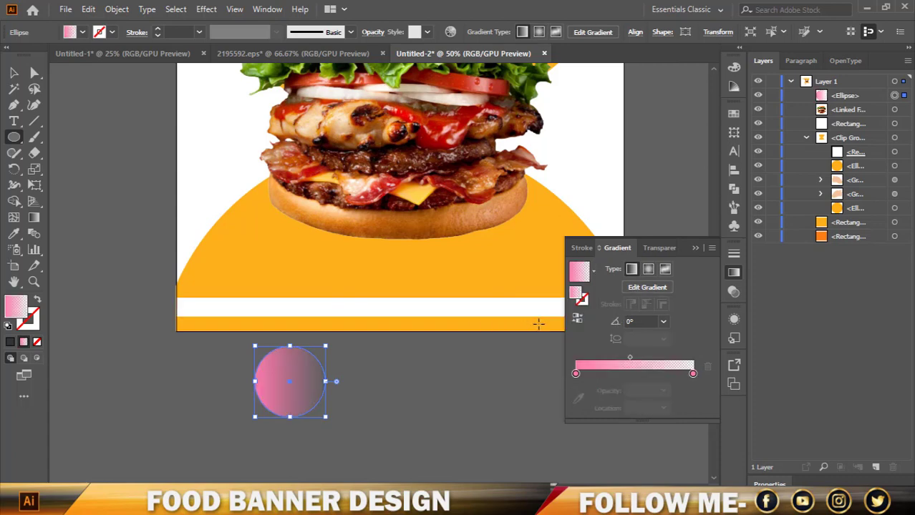
pyautogui.click(649, 270)
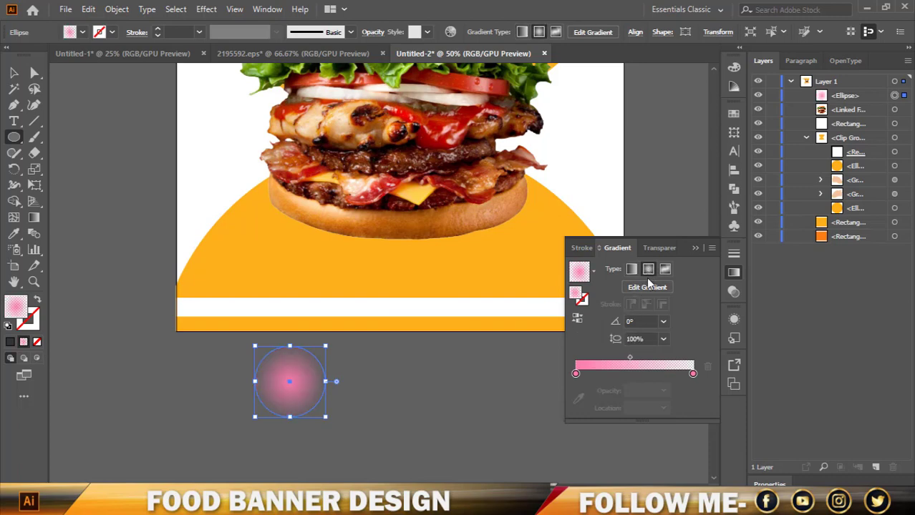
pyautogui.doubleClick(576, 373)
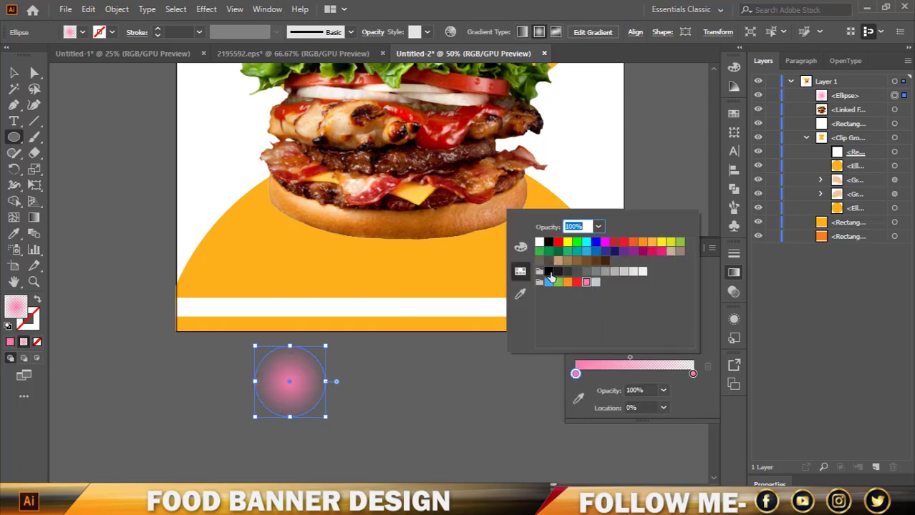
pyautogui.click(548, 271)
pyautogui.click(693, 388)
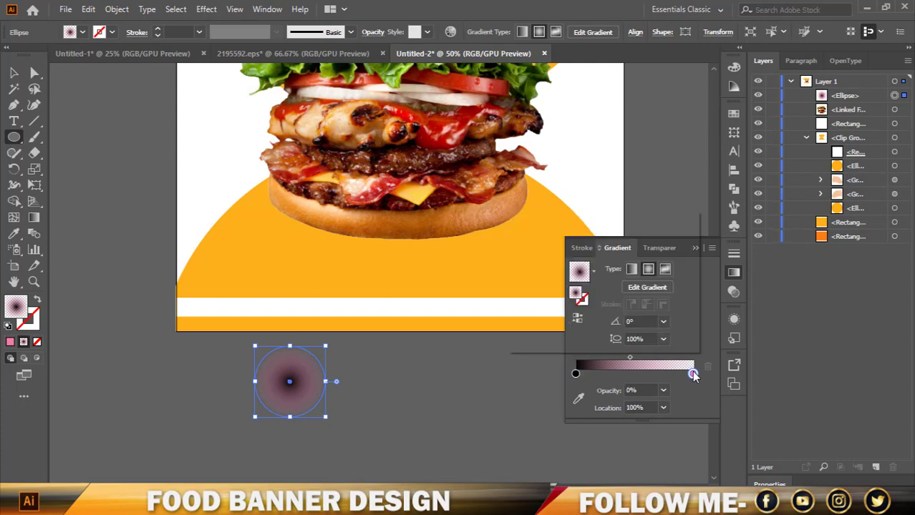
pyautogui.doubleClick(692, 374)
pyautogui.click(561, 275)
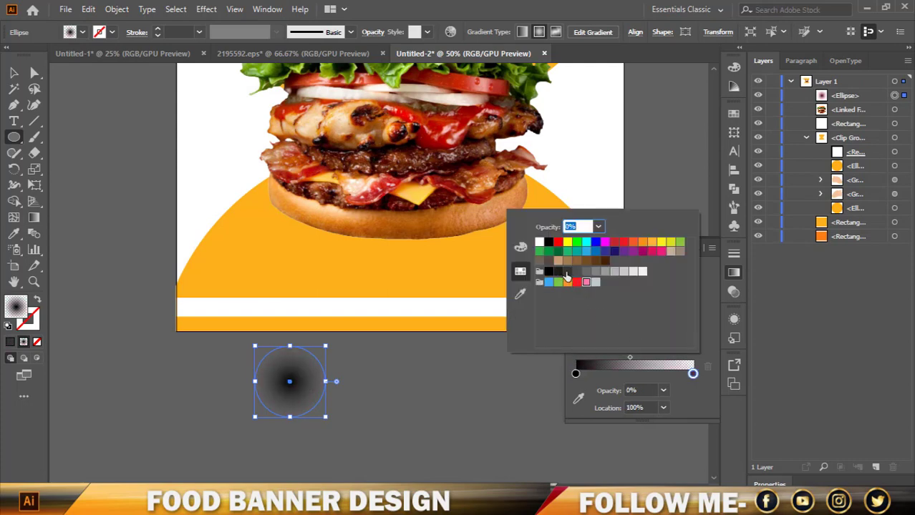
pyautogui.click(487, 363)
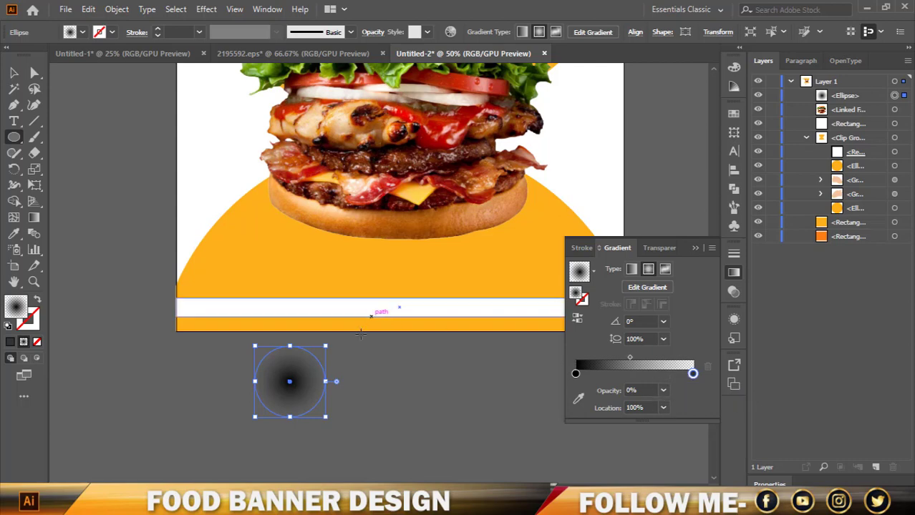
pyautogui.click(15, 74)
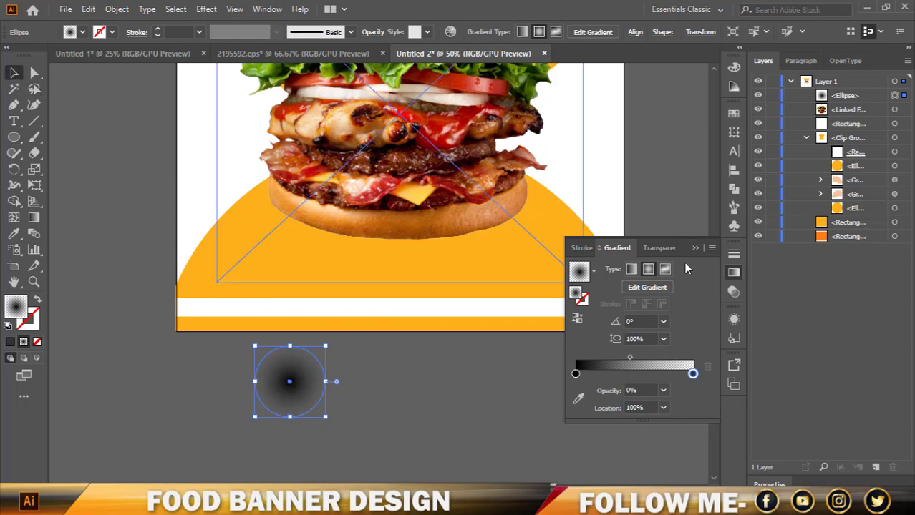
# Move the gradient circle onto the banner below the burger and lower its opacity to 74%
pyautogui.click(697, 249)
pyautogui.moveTo(283, 385); pyautogui.dragTo(378, 274)
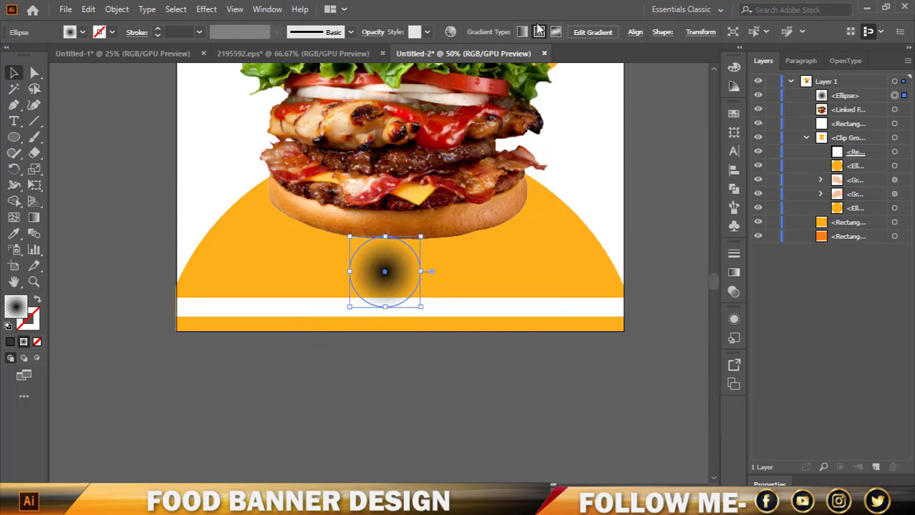
pyautogui.click(372, 32)
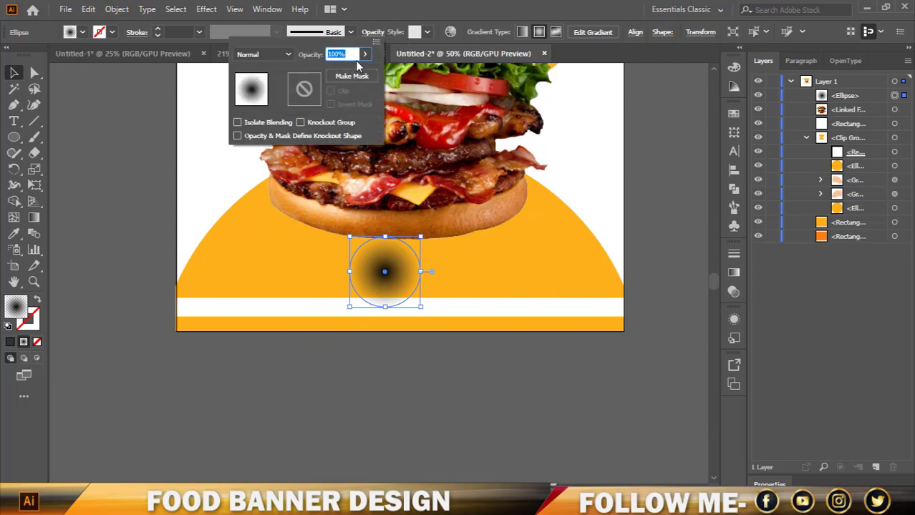
pyautogui.click(365, 53)
pyautogui.moveTo(369, 74); pyautogui.dragTo(349, 73)
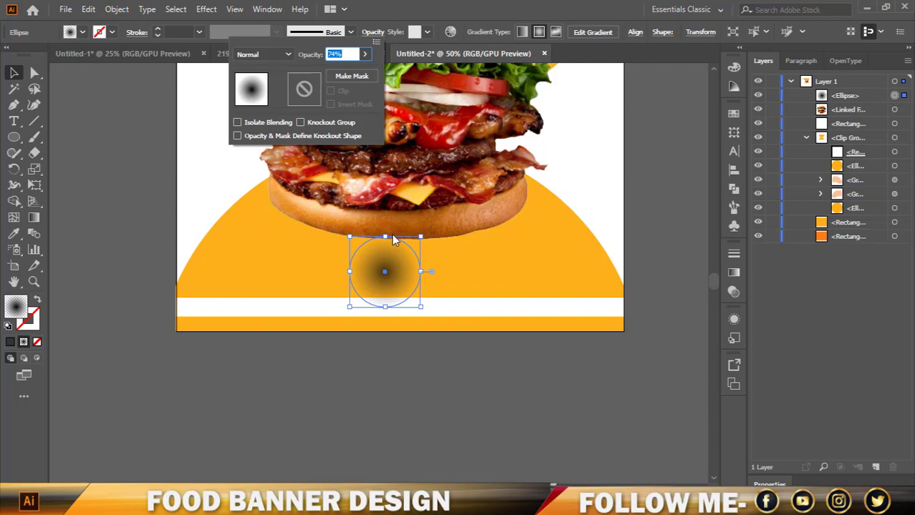
# Reshape the circle into a wide flat oval centred under the burger at 31% opacity
pyautogui.moveTo(386, 238); pyautogui.dragTo(413, 306)
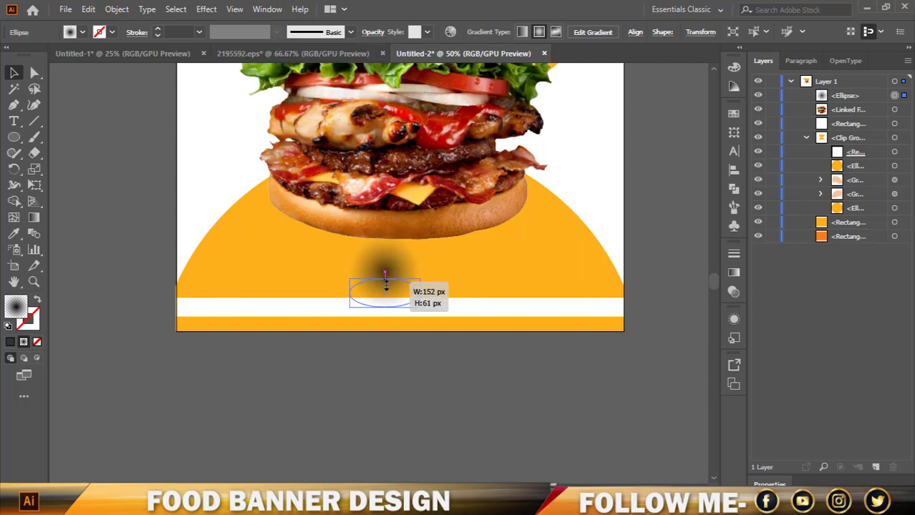
pyautogui.moveTo(419, 301)
pyautogui.mouseDown()
pyautogui.moveTo(481, 304)
pyautogui.moveTo(418, 269)
pyautogui.moveTo(496, 263)
pyautogui.mouseUp()
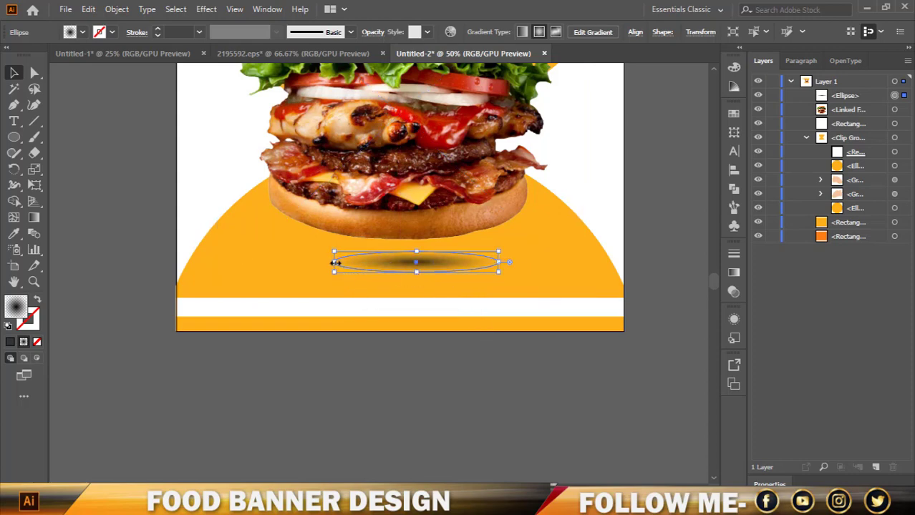
pyautogui.moveTo(334, 262); pyautogui.dragTo(325, 263)
pyautogui.moveTo(436, 263); pyautogui.dragTo(425, 272)
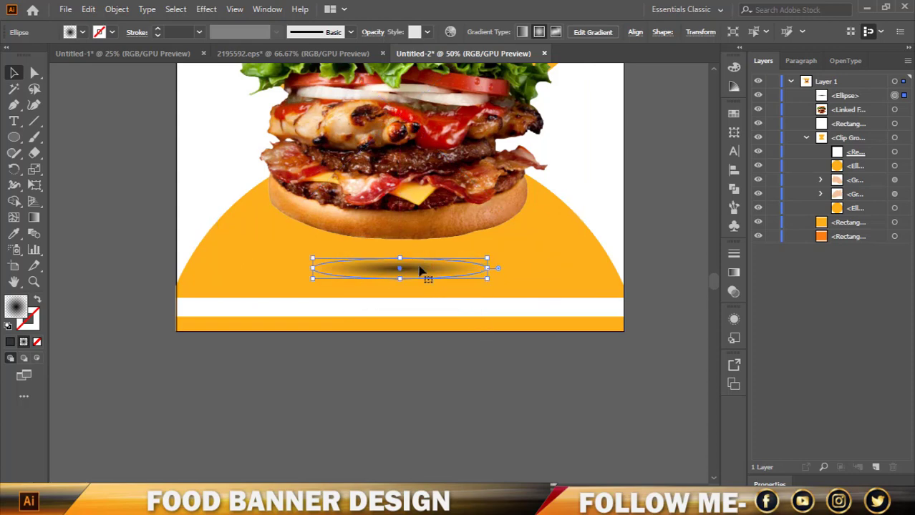
pyautogui.click(372, 31)
pyautogui.click(364, 54)
pyautogui.moveTo(362, 73); pyautogui.dragTo(335, 74)
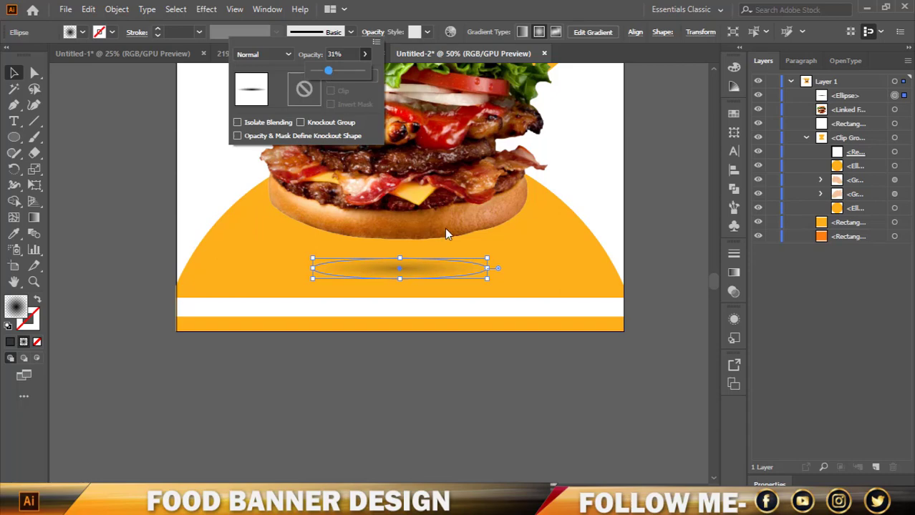
# Zoom out and shift the shadow oval's gradient midpoint to 37.4%
pyautogui.click(641, 249)
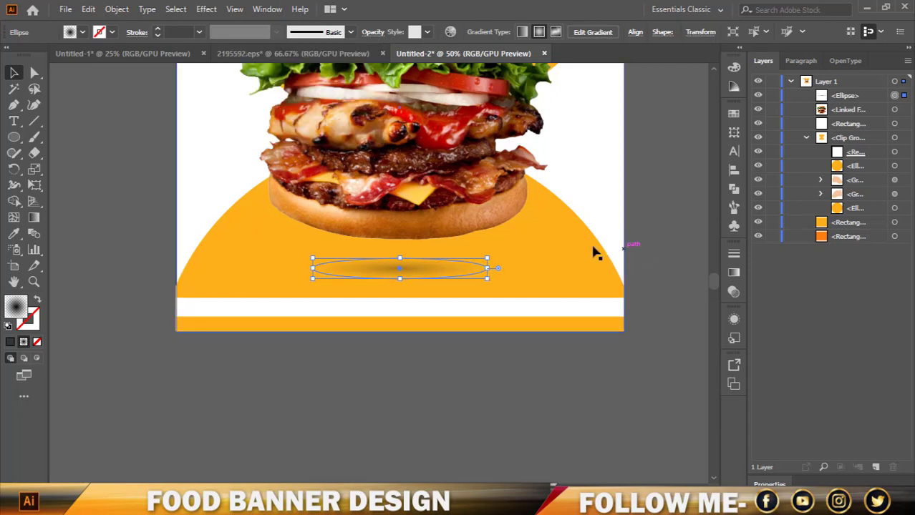
pyautogui.hotkey('ctrl', '-')
pyautogui.hotkey('ctrl', '-')
pyautogui.click(636, 229)
pyautogui.scroll(2, 636, 229)
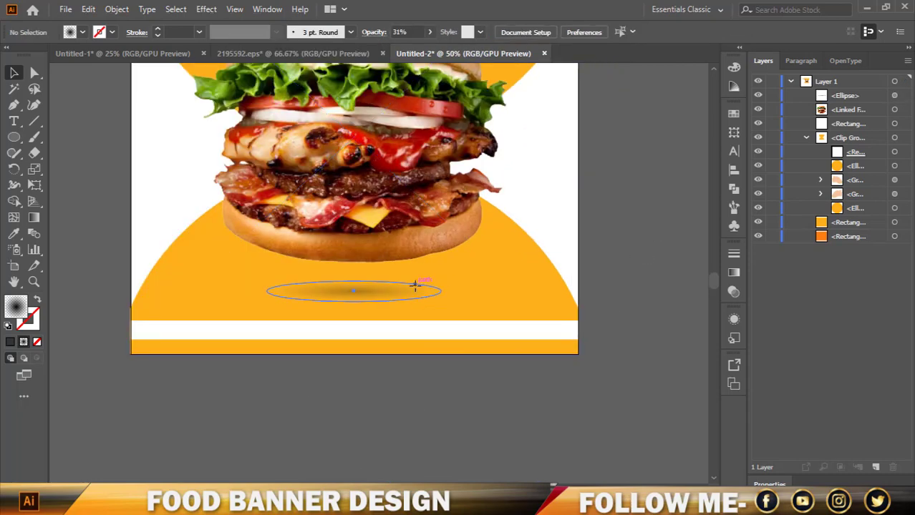
pyautogui.click(414, 283)
pyautogui.click(733, 272)
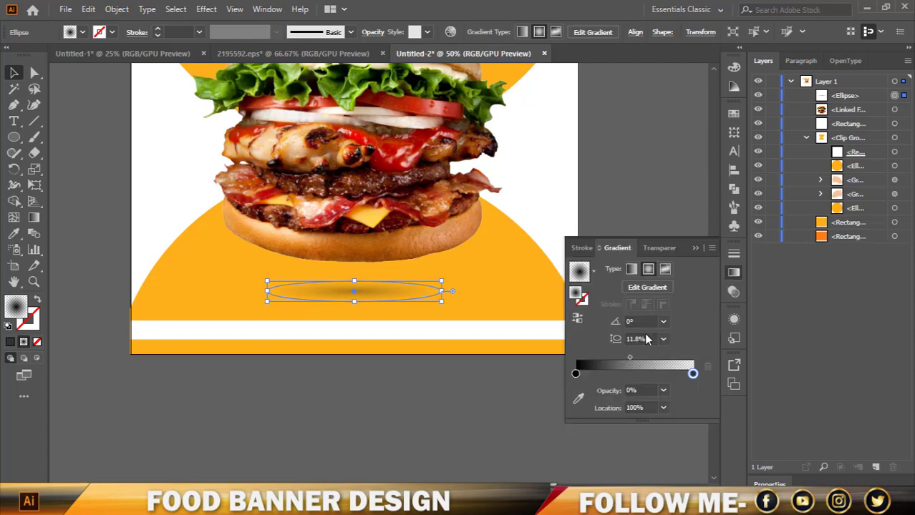
pyautogui.moveTo(628, 361)
pyautogui.mouseDown()
pyautogui.moveTo(642, 358)
pyautogui.moveTo(617, 358)
pyautogui.mouseUp()
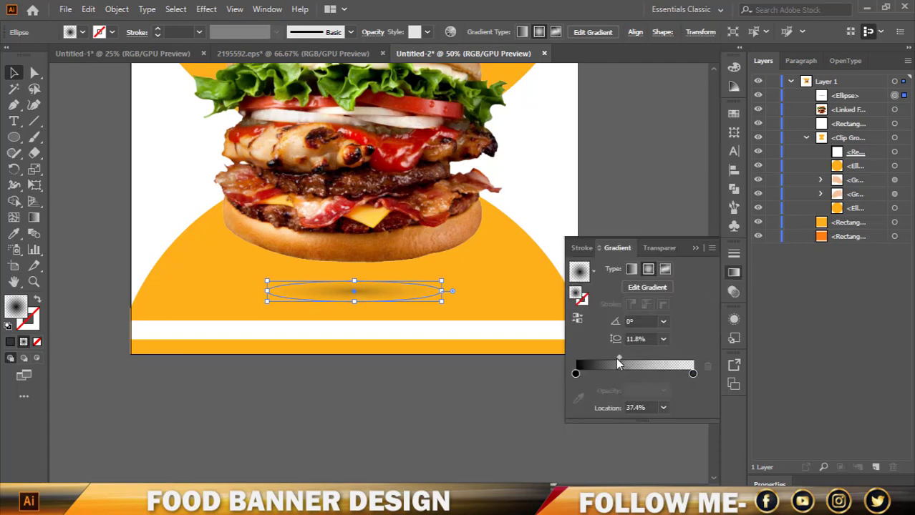
pyautogui.click(471, 396)
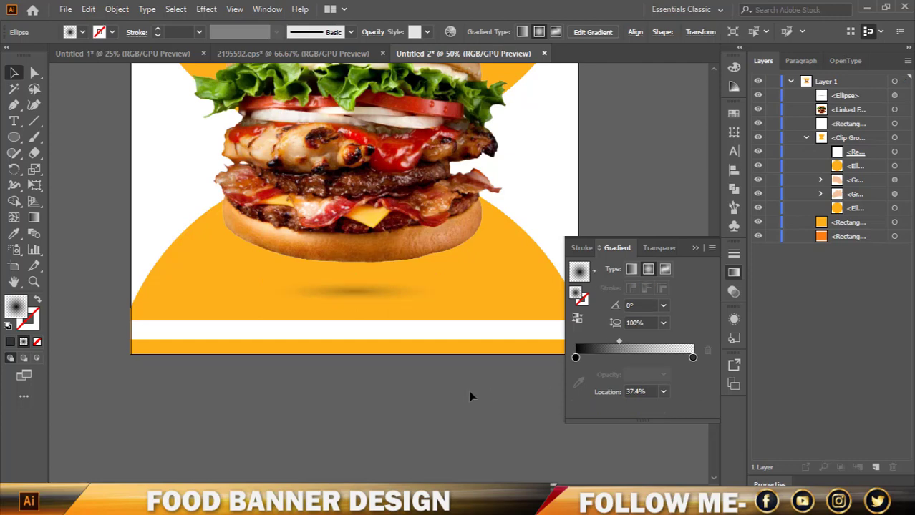
# Lower the shadow's opacity to 26% and stretch the oval wider to the right
pyautogui.click(385, 294)
pyautogui.click(372, 32)
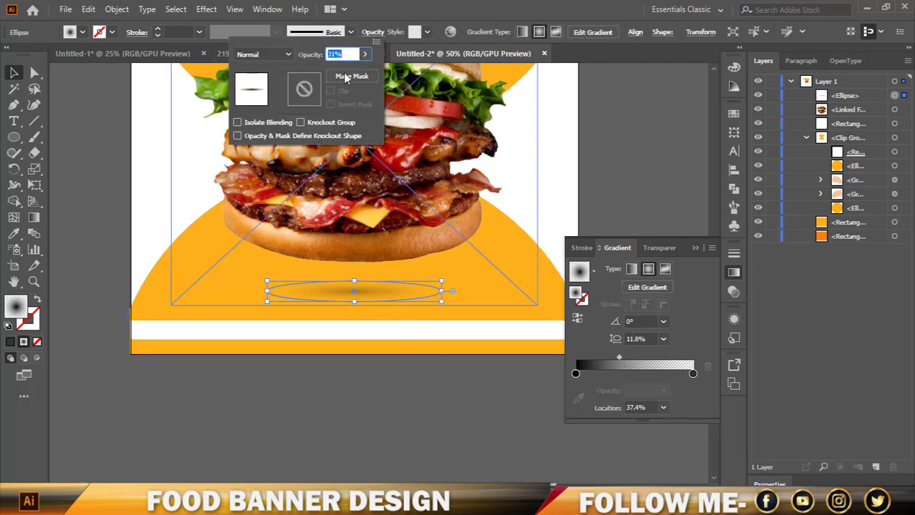
pyautogui.click(365, 53)
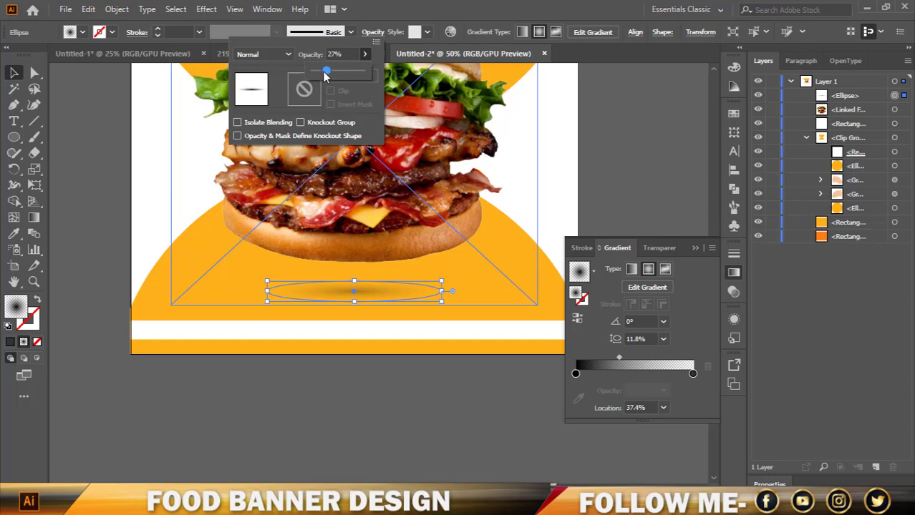
pyautogui.moveTo(325, 73); pyautogui.dragTo(322, 72)
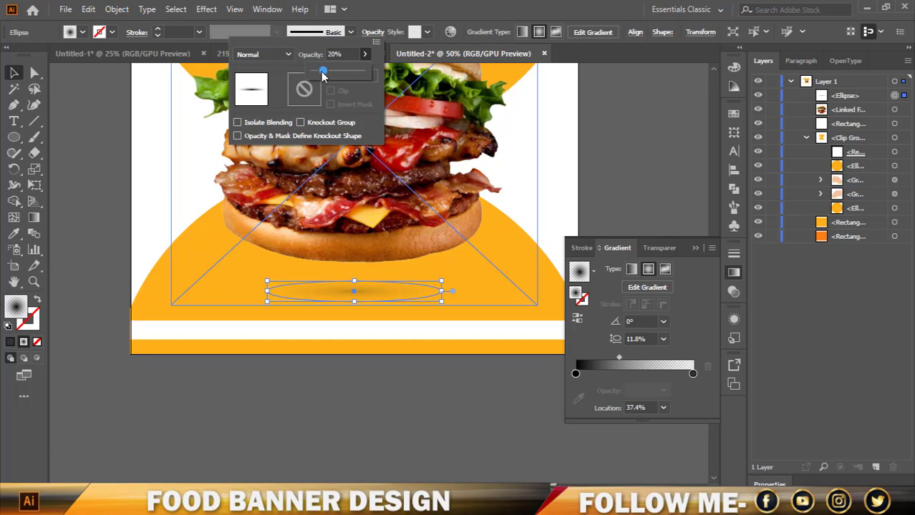
pyautogui.click(320, 406)
pyautogui.click(440, 294)
pyautogui.moveTo(441, 292); pyautogui.dragTo(466, 294)
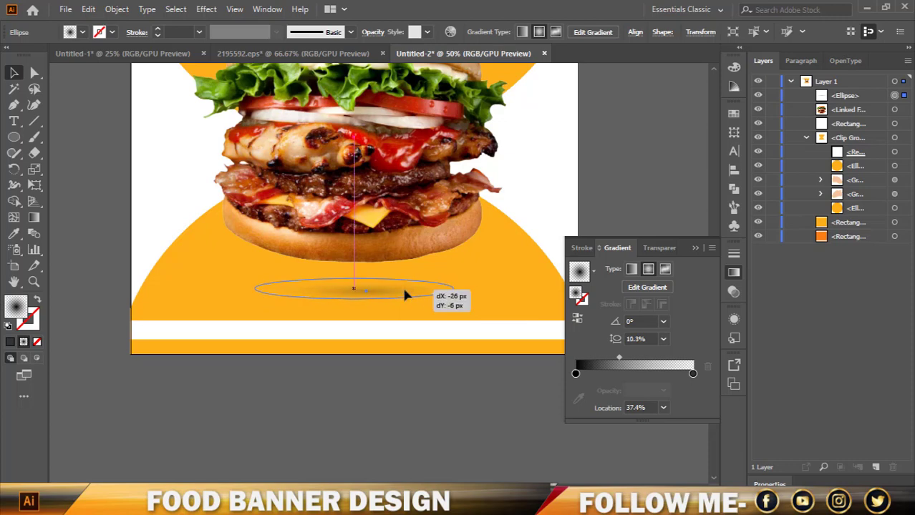
pyautogui.moveTo(401, 285); pyautogui.dragTo(389, 306)
pyautogui.keyDown('alt'); pyautogui.scroll(-1, 389, 307); pyautogui.keyUp('alt')
# Widen the shadow ellipse under the burger to about 494 px
pyautogui.click(695, 248)
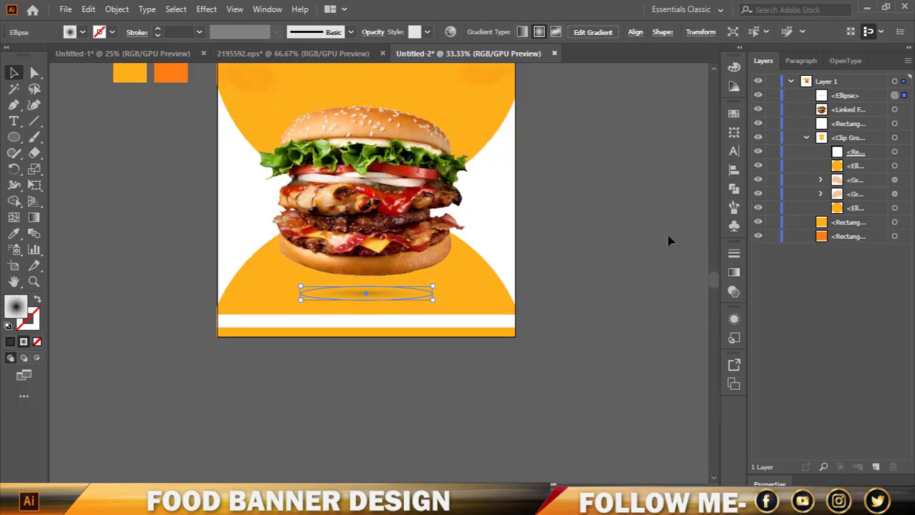
pyautogui.click(473, 368)
pyautogui.keyDown('alt'); pyautogui.scroll(1, 369, 379); pyautogui.keyUp('alt')
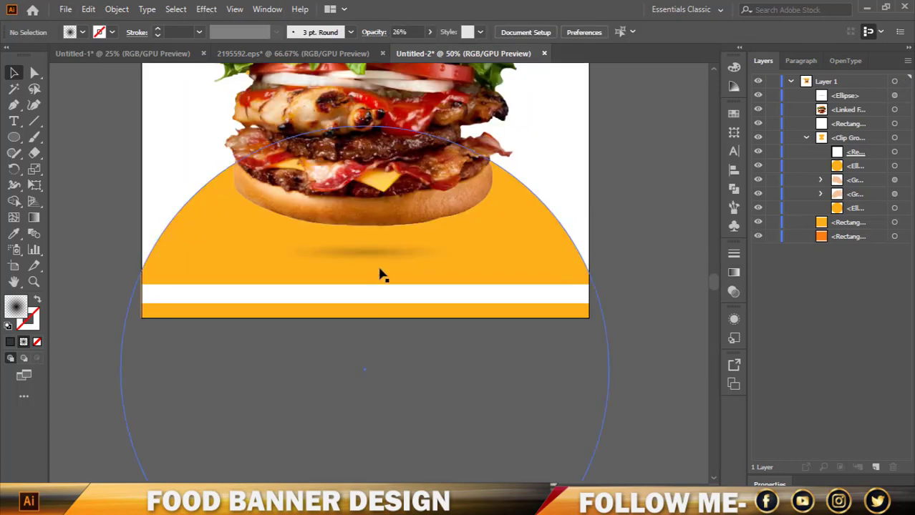
pyautogui.click(415, 258)
pyautogui.moveTo(465, 253); pyautogui.dragTo(477, 253)
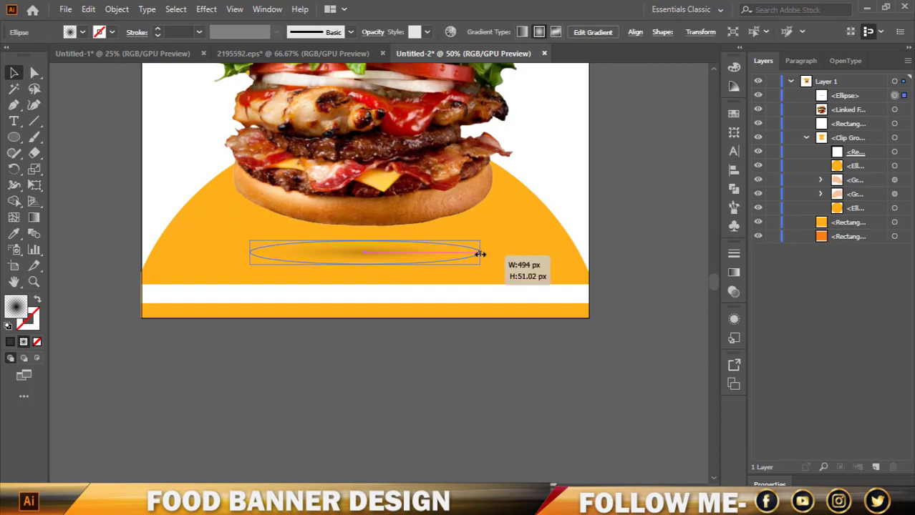
pyautogui.click(390, 370)
pyautogui.keyDown('alt'); pyautogui.scroll(-1, 419, 369); pyautogui.keyUp('alt')
# Nudge the shadow left and the burger down, then widen the shadow to about 786 px
pyautogui.click(402, 296)
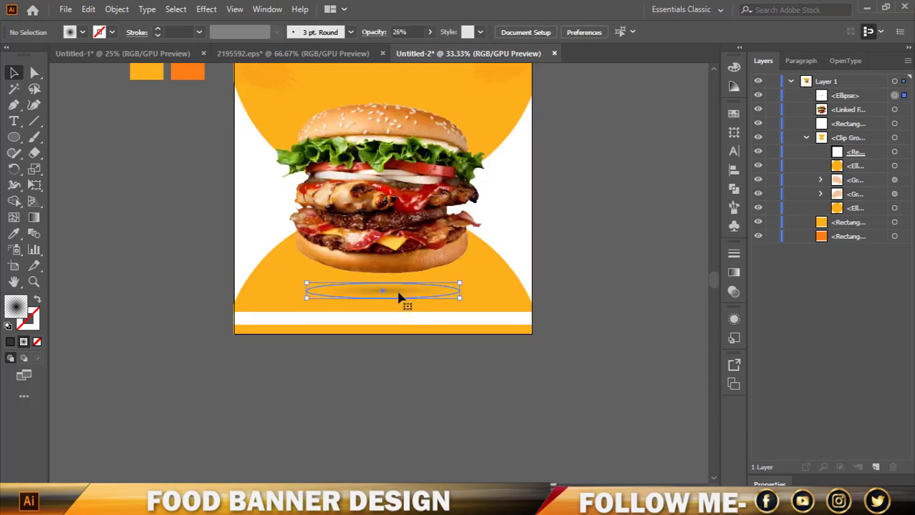
pyautogui.press('Left')
pyautogui.press('Left')
pyautogui.press('Left')
pyautogui.press('Left')
pyautogui.press('Left')
pyautogui.press('Left')
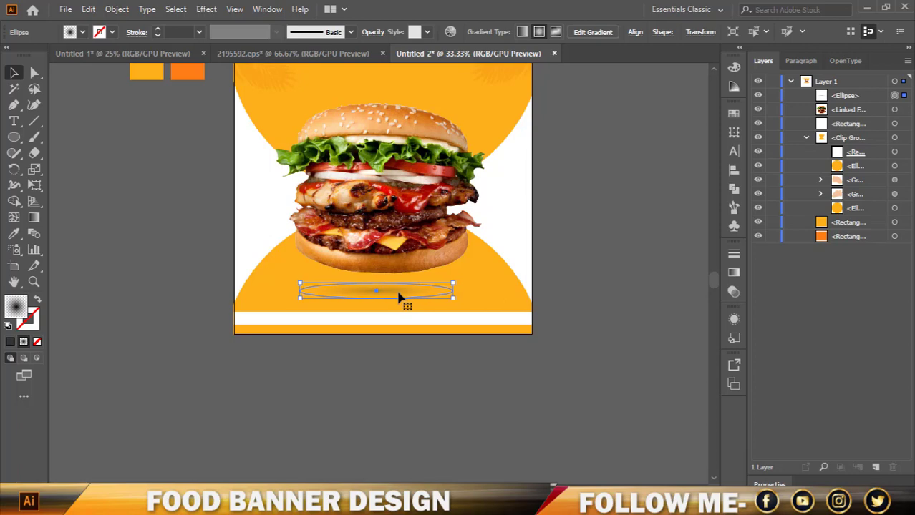
pyautogui.click(415, 240)
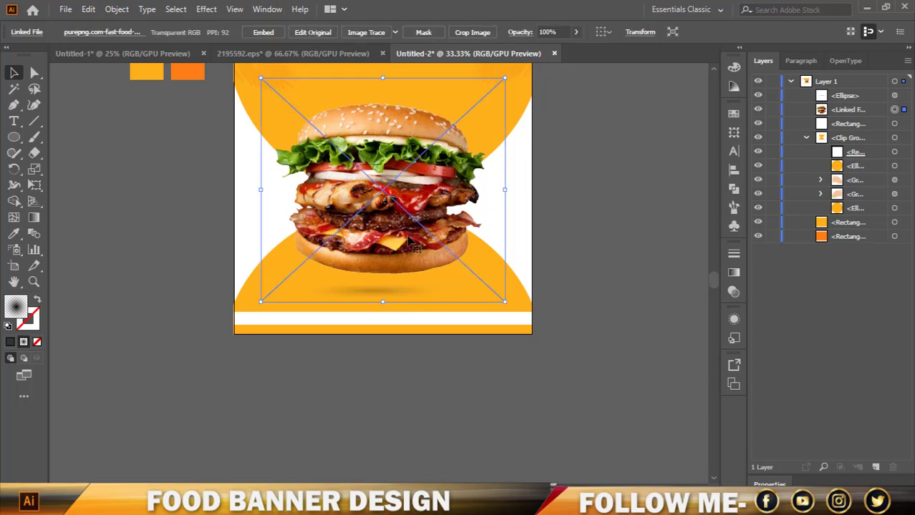
pyautogui.press('Down')
pyautogui.press('Down')
pyautogui.press('Down')
pyautogui.press('Down')
pyautogui.press('Down')
pyautogui.press('Down')
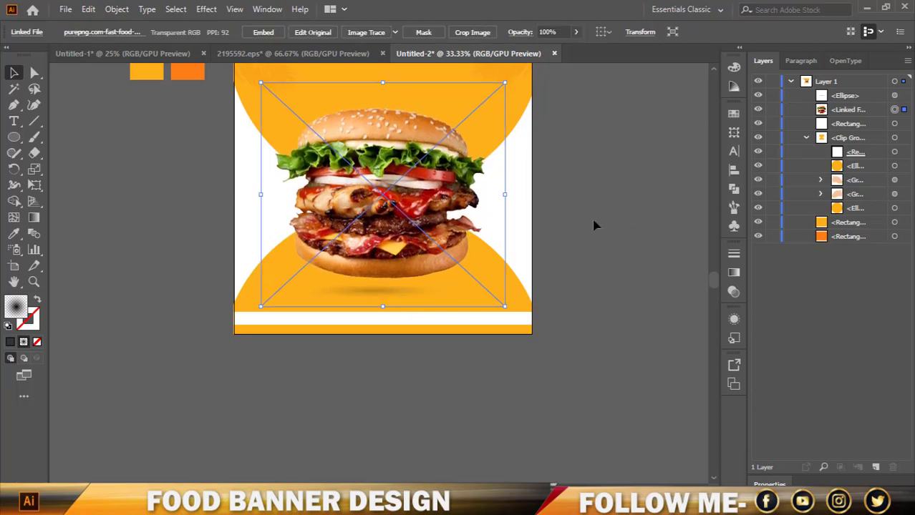
pyautogui.click(593, 226)
pyautogui.click(405, 327)
pyautogui.scroll(3, 408, 327)
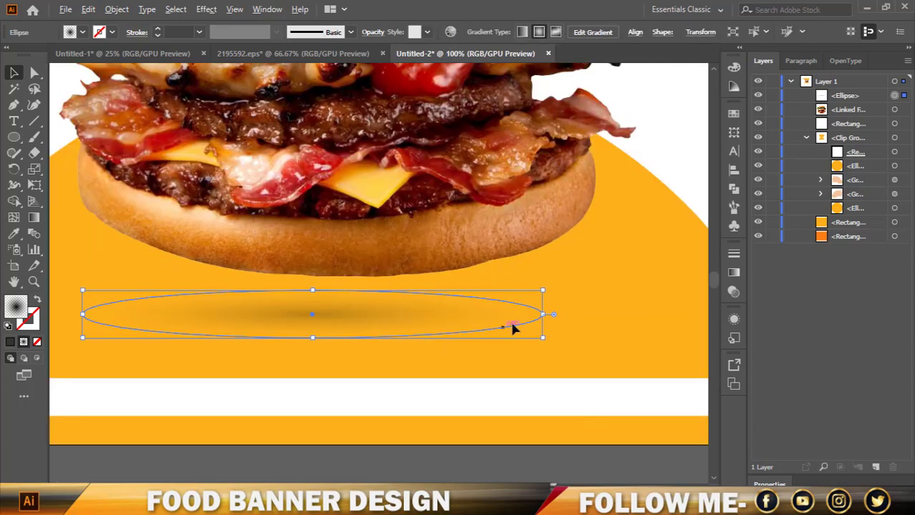
pyautogui.moveTo(542, 315); pyautogui.dragTo(593, 315)
pyautogui.scroll(-2, 533, 315)
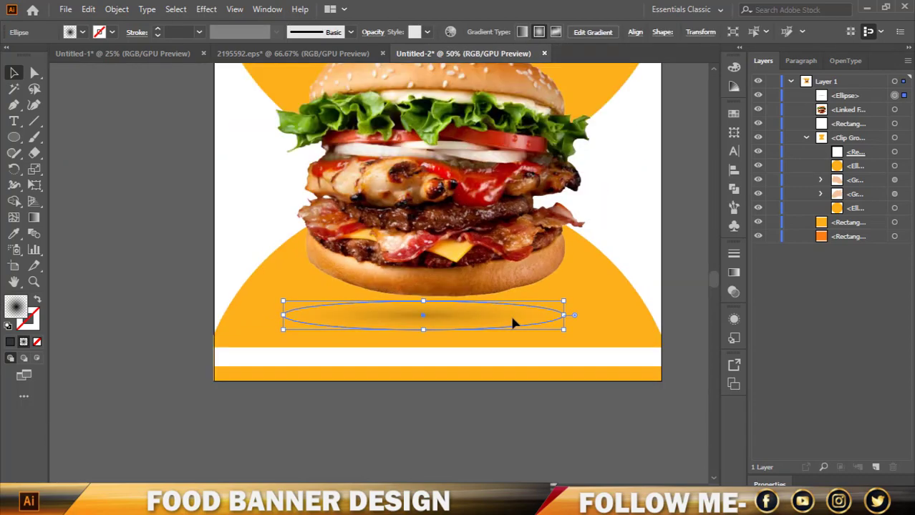
pyautogui.scroll(-1, 451, 411)
# Nudge the shadow down and the burger left and down so the shadow sits beneath it
pyautogui.hotkey('shift', 'Down')
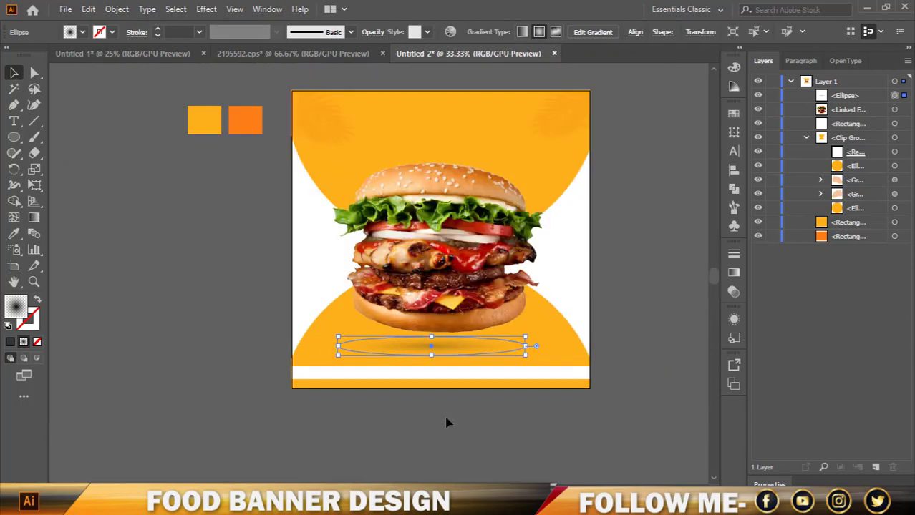
pyautogui.click(430, 433)
pyautogui.scroll(-1, 418, 435)
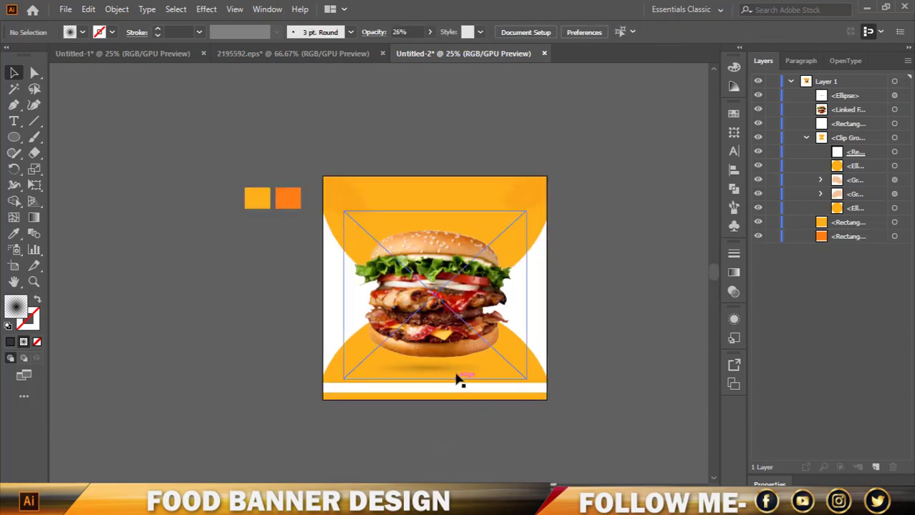
pyautogui.click(453, 335)
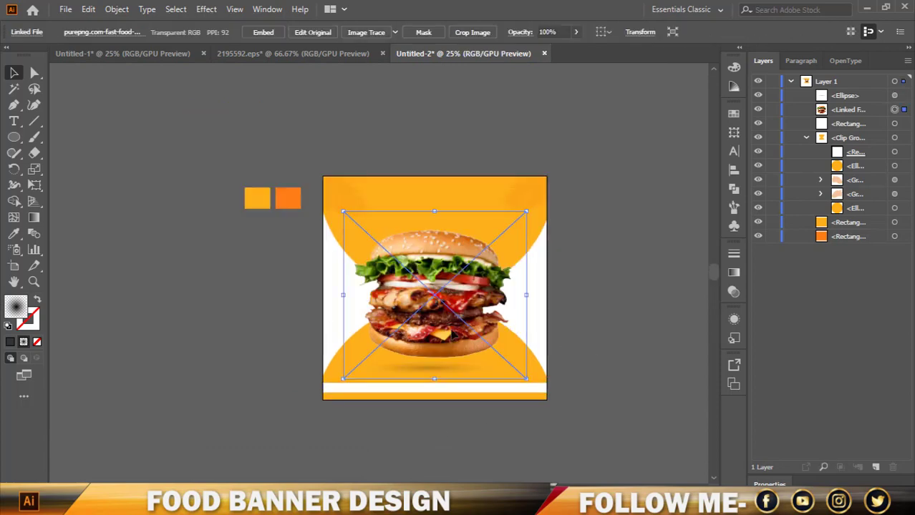
pyautogui.hotkey('shift', 'Down')
pyautogui.hotkey('shift', 'Left')
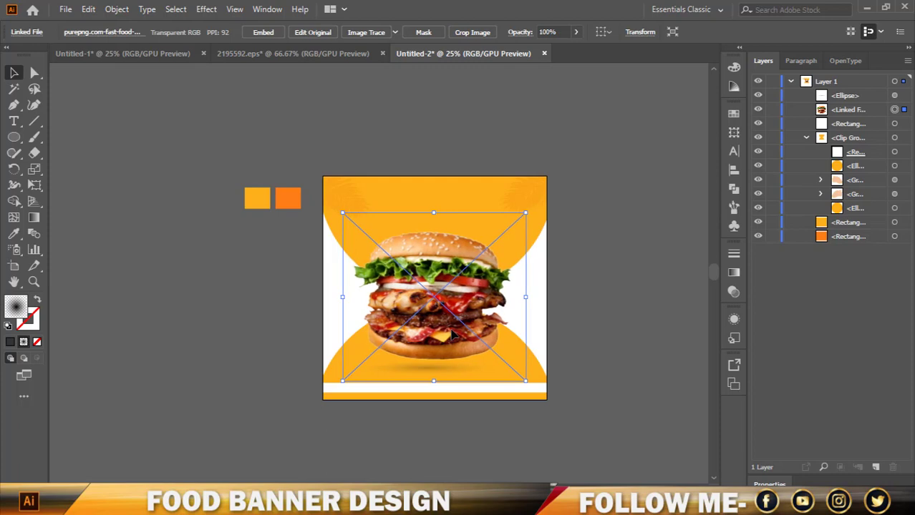
pyautogui.scroll(1, 605, 368)
pyautogui.click(408, 368)
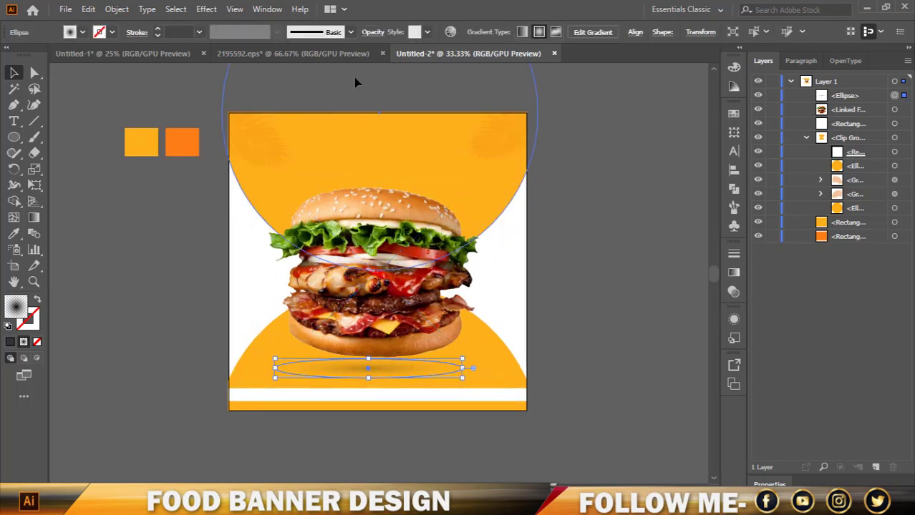
pyautogui.click(372, 32)
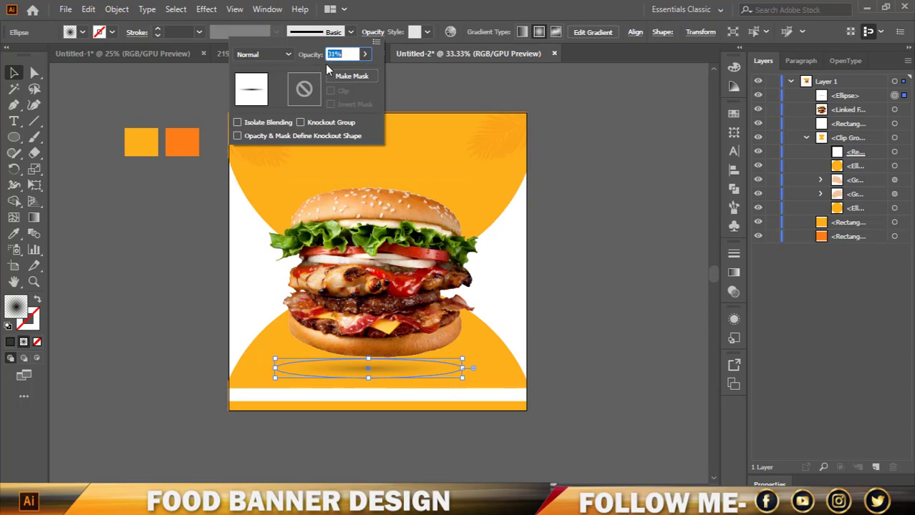
# Confirm the shadow's 31% opacity and group it with the burger photo
pyautogui.click(593, 182)
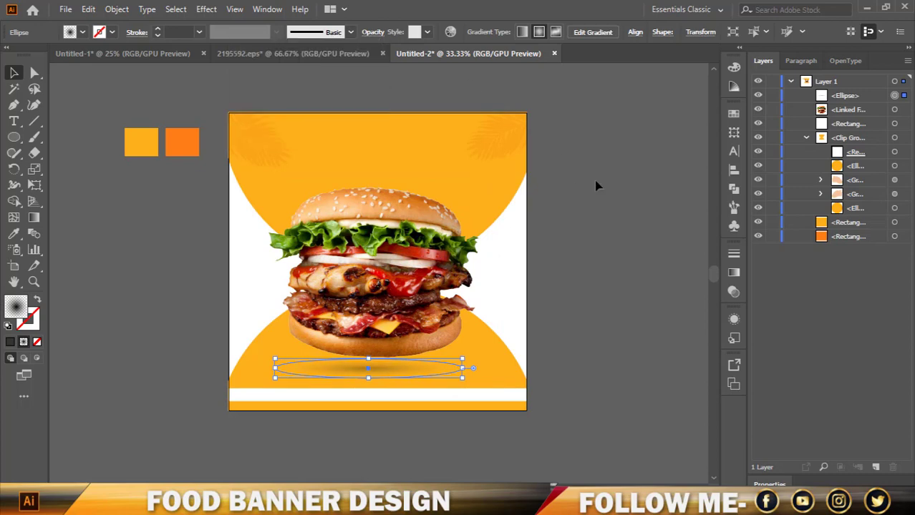
pyautogui.scroll(-1, 606, 178)
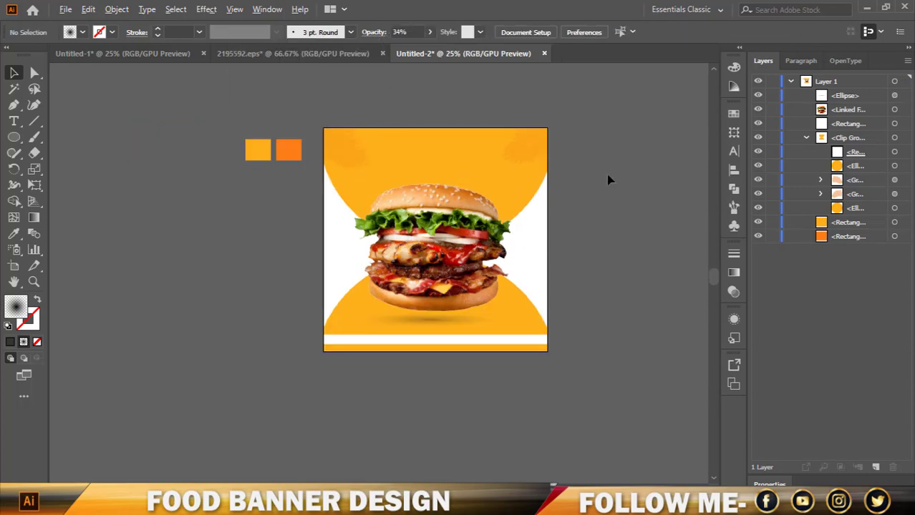
pyautogui.click(463, 325)
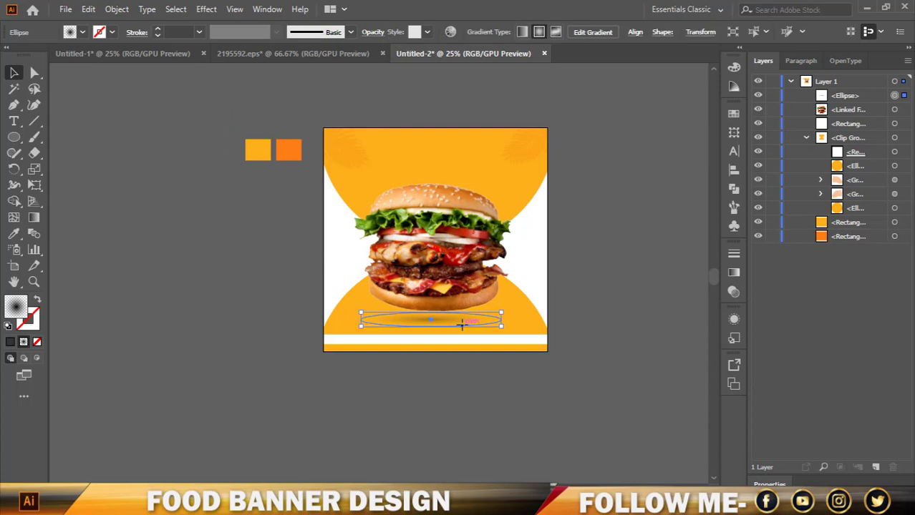
pyautogui.keyDown('shift'); pyautogui.click(451, 265); pyautogui.keyUp('shift')
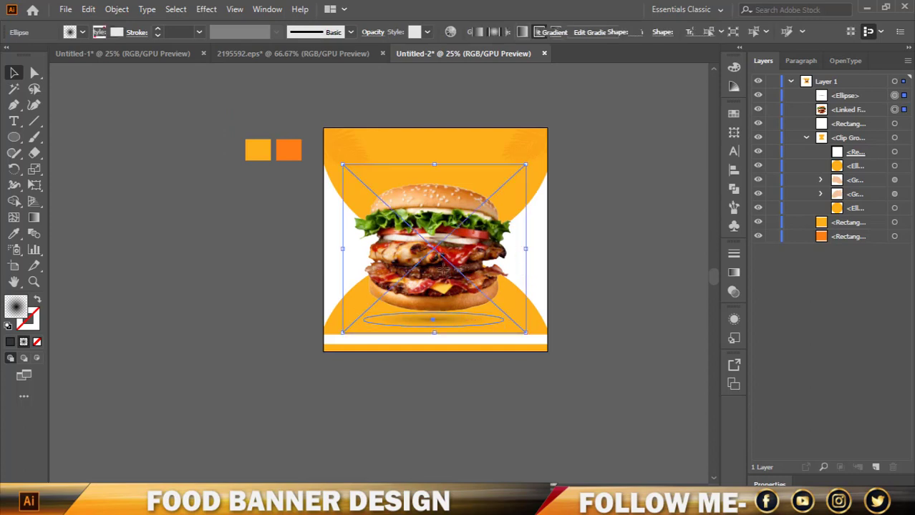
pyautogui.rightClick(444, 271)
pyautogui.click(478, 371)
# Nudge the burger group down twice with Shift+Down
pyautogui.click(557, 358)
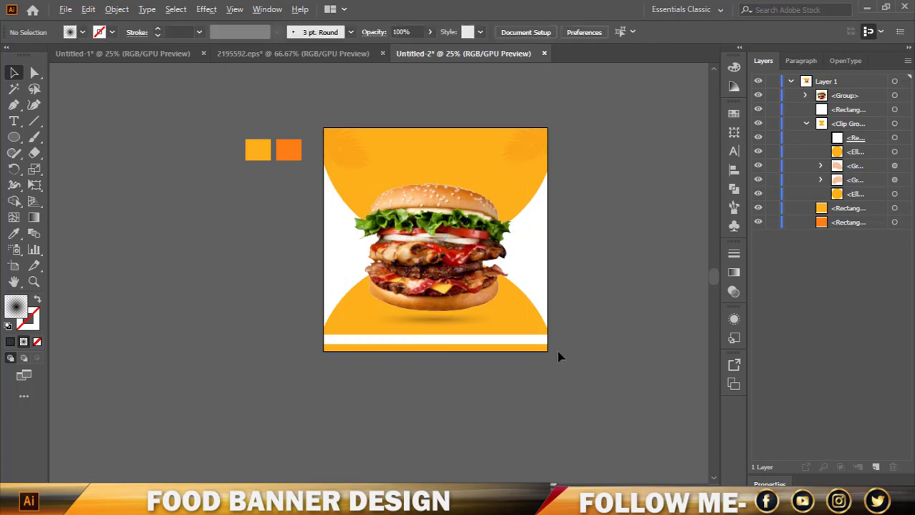
pyautogui.scroll(1, 557, 358)
pyautogui.click(444, 283)
pyautogui.hotkey('shift', 'Down')
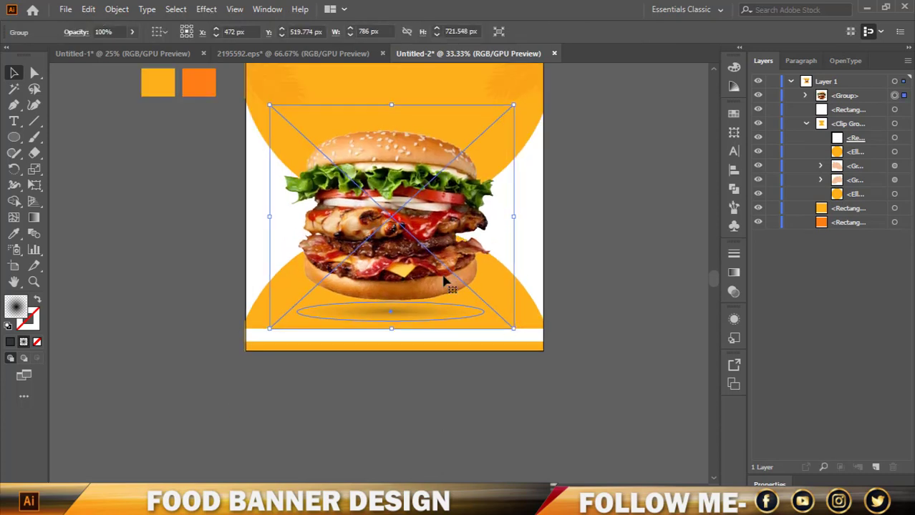
pyautogui.hotkey('shift', 'Down')
pyautogui.click(581, 292)
pyautogui.scroll(2, 582, 292)
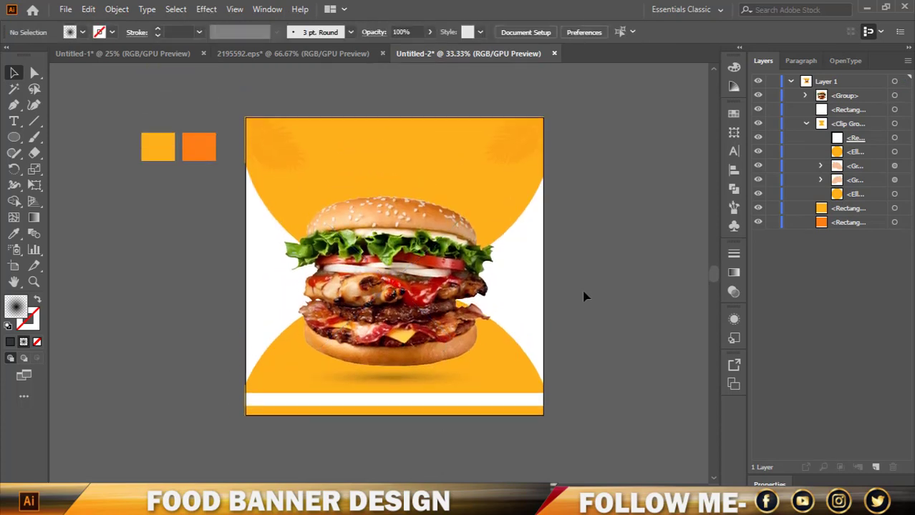
# Shift the burger group slightly right and up until it sits centred above the bottom band
pyautogui.click(438, 301)
pyautogui.hotkey('shift', 'Right')
pyautogui.hotkey('shift', 'Right')
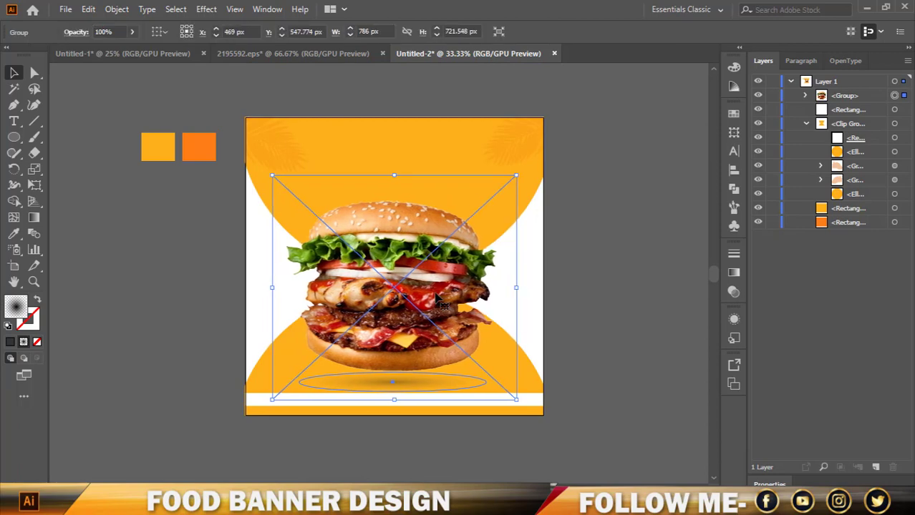
pyautogui.hotkey('shift', 'Up')
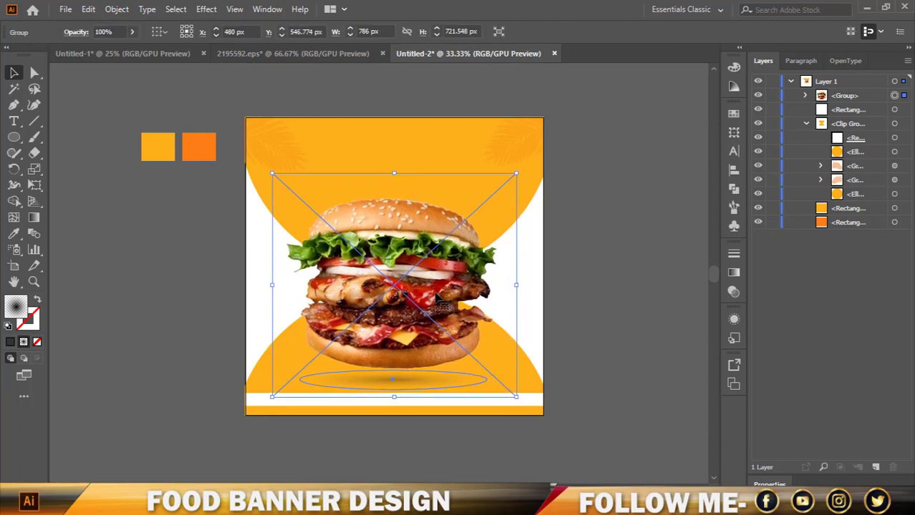
pyautogui.moveTo(438, 301); pyautogui.dragTo(442, 297)
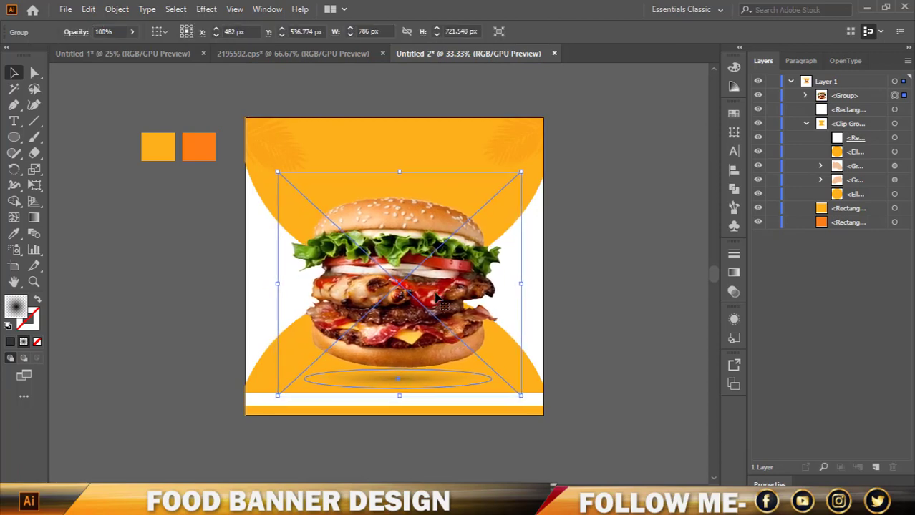
pyautogui.click(600, 321)
pyautogui.scroll(1, 608, 330)
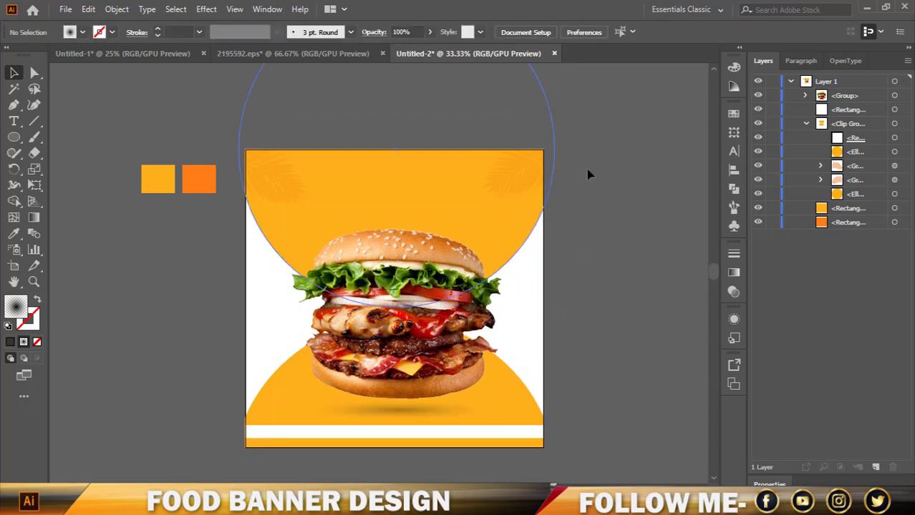
pyautogui.click(14, 121)
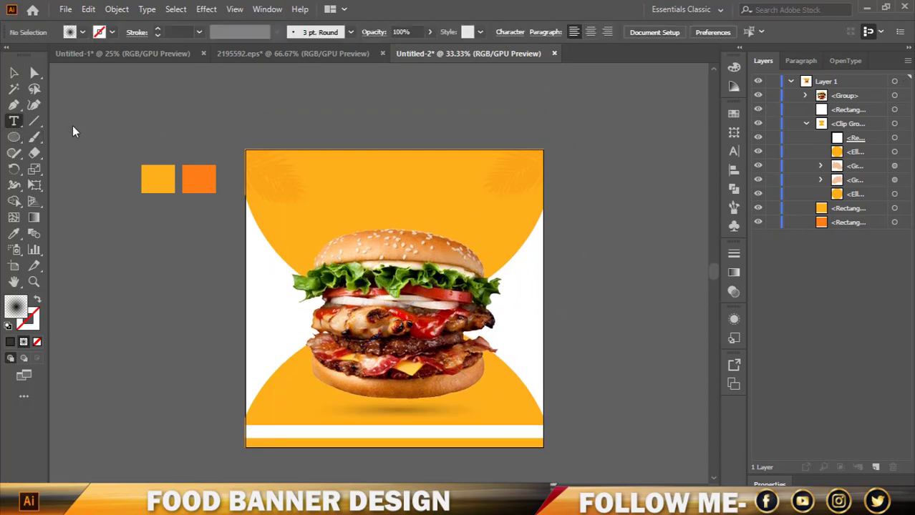
# Type 'BURGER' at 72 pt as a new text line above the artboard
pyautogui.click(297, 112)
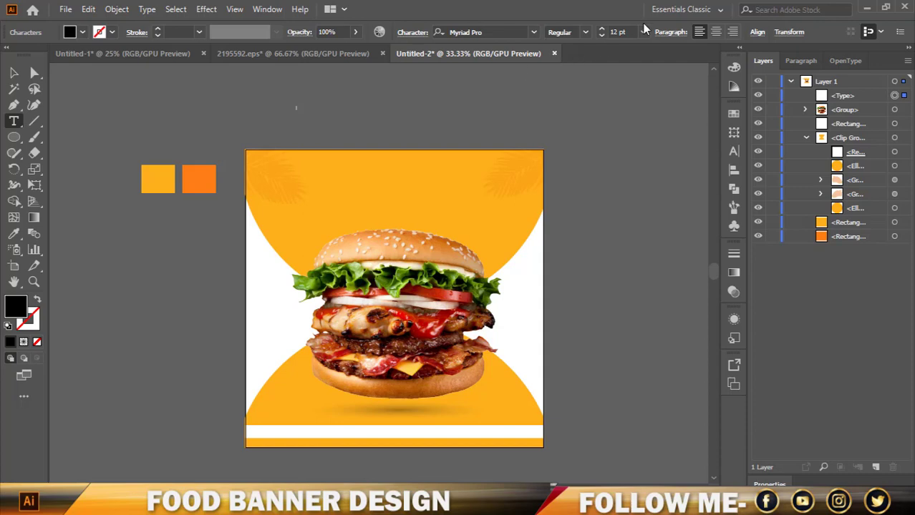
pyautogui.click(643, 32)
pyautogui.click(660, 273)
pyautogui.write('B')
pyautogui.write('URGER')
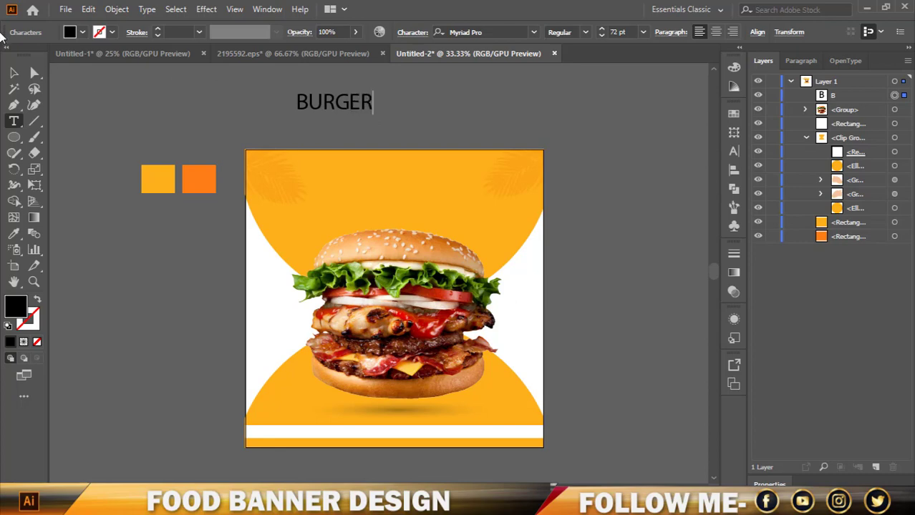
pyautogui.press('Escape')
# Drag a copy of BURGER to the banner top and retype it as 'SPECAIL'
pyautogui.moveTo(341, 106); pyautogui.dragTo(339, 173)
pyautogui.doubleClick(332, 170)
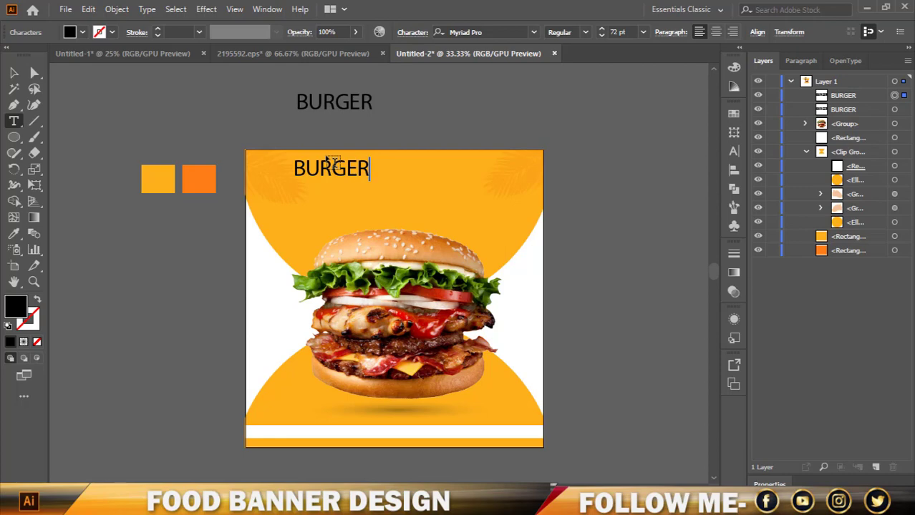
pyautogui.press('BackSpace')
pyautogui.press('BackSpace')
pyautogui.press('BackSpace')
pyautogui.press('BackSpace')
pyautogui.press('BackSpace')
pyautogui.press('BackSpace')
pyautogui.write('S')
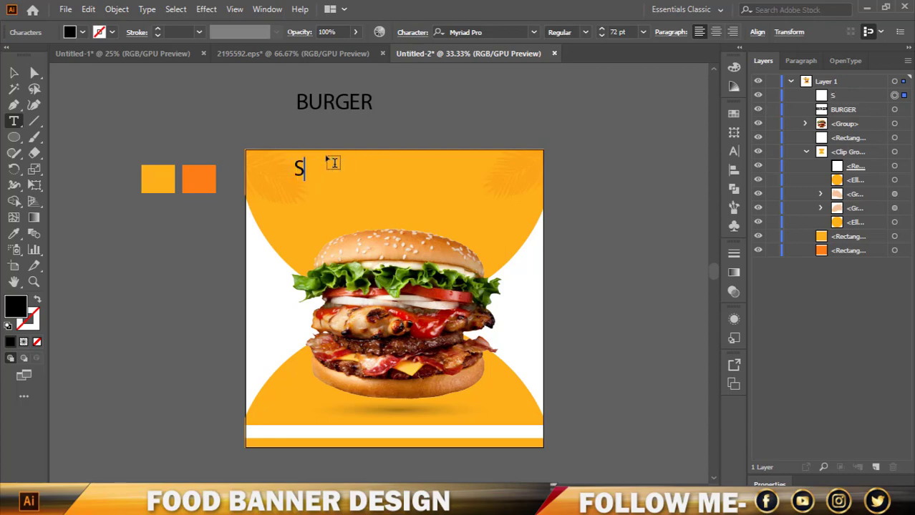
pyautogui.write('PECAIL')
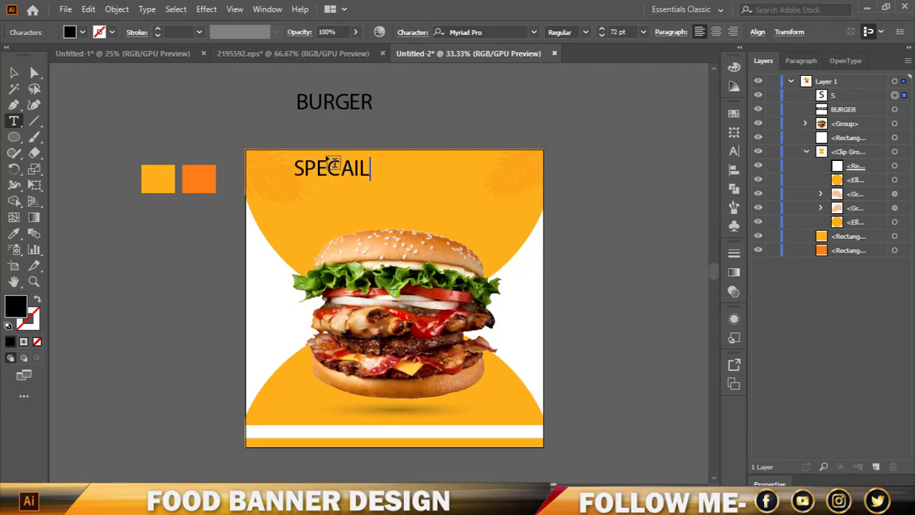
pyautogui.click(14, 73)
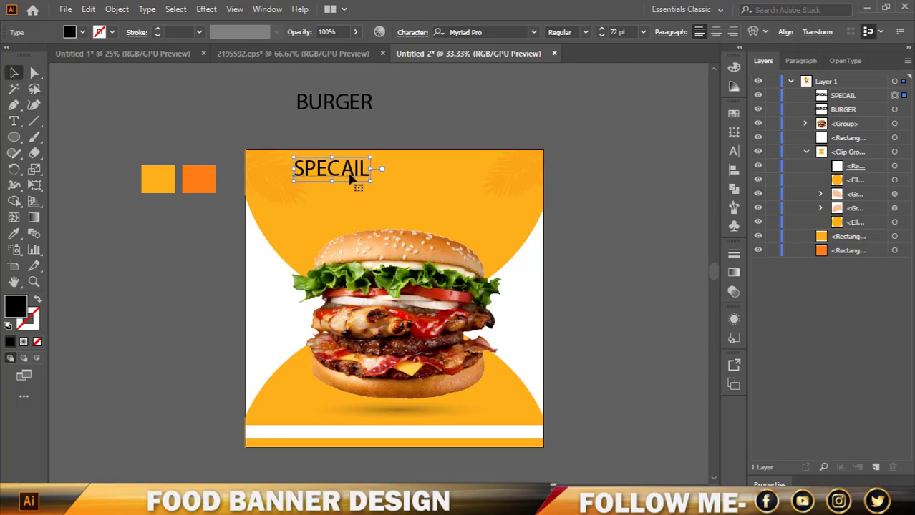
# Move SPECAIL lower and place BURGER on the banner just above it
pyautogui.moveTo(351, 180); pyautogui.dragTo(399, 210)
pyautogui.click(344, 108)
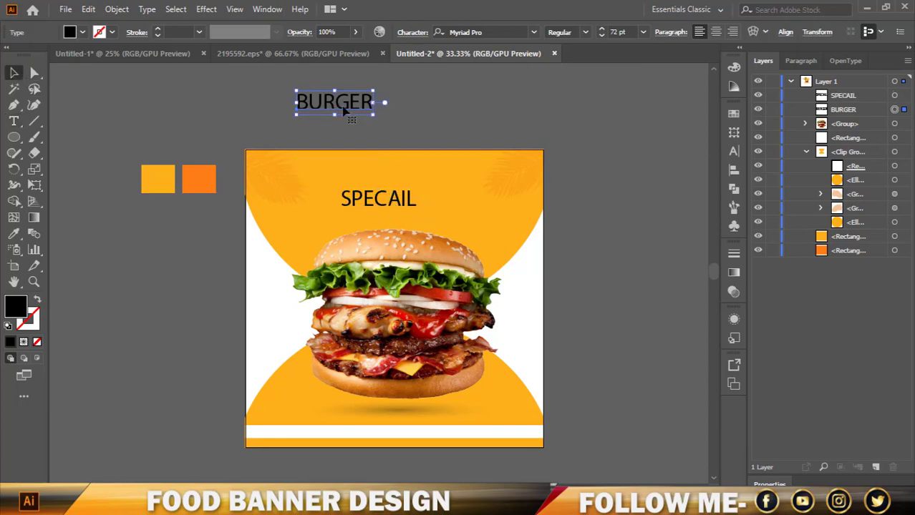
pyautogui.moveTo(344, 109); pyautogui.dragTo(395, 178)
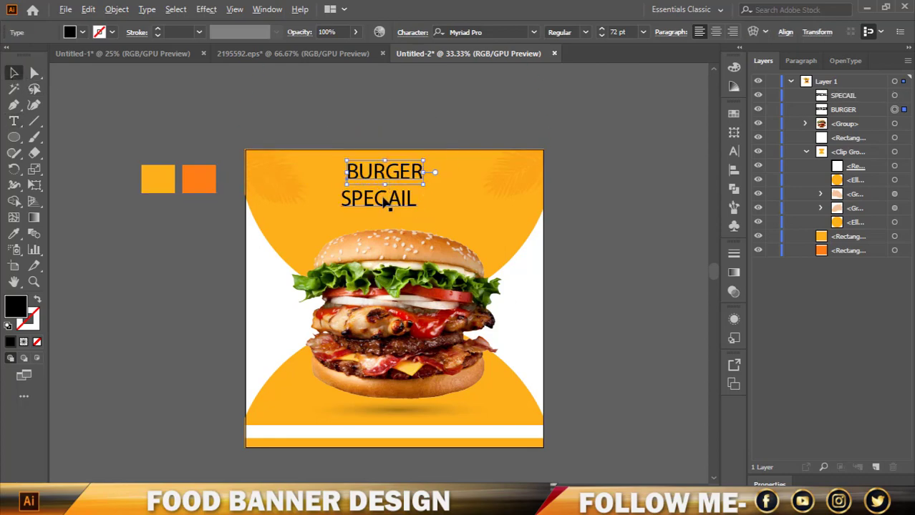
pyautogui.scroll(1, 383, 199)
# Scale SPECAIL larger and enlarge BURGER to about 77.53 pt, with SPECAIL under it
pyautogui.click(418, 204)
pyautogui.moveTo(433, 201); pyautogui.dragTo(453, 200)
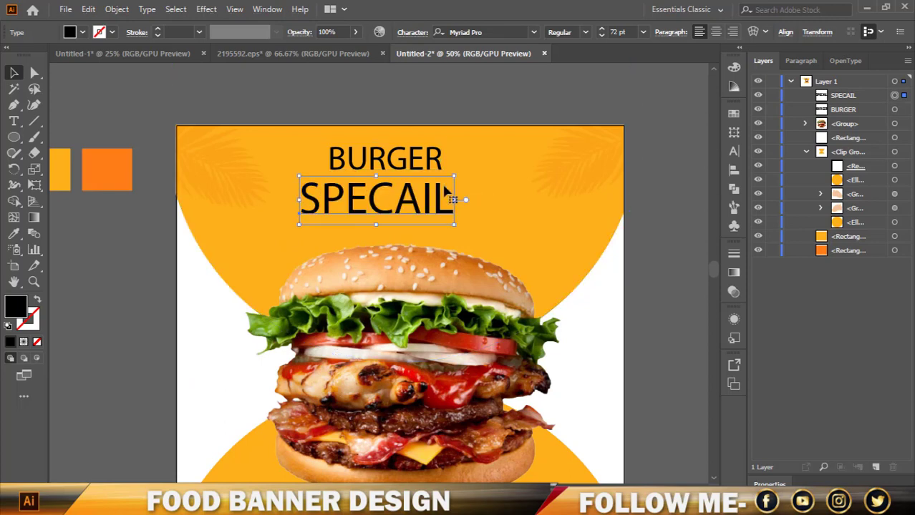
pyautogui.click(438, 159)
pyautogui.moveTo(444, 159); pyautogui.dragTo(449, 159)
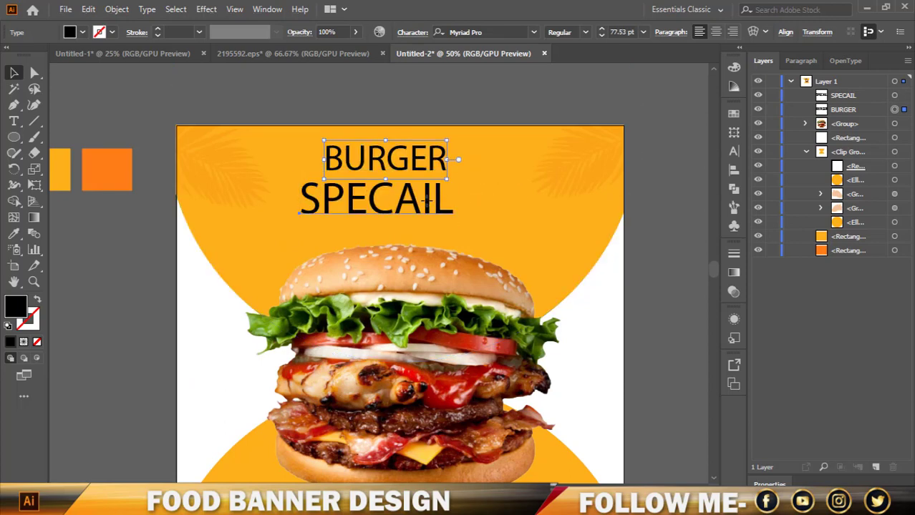
pyautogui.moveTo(426, 201); pyautogui.dragTo(436, 200)
# Horizontally centre the BURGER and SPECAIL lines on each other
pyautogui.keyDown('shift'); pyautogui.click(419, 159); pyautogui.keyUp('shift')
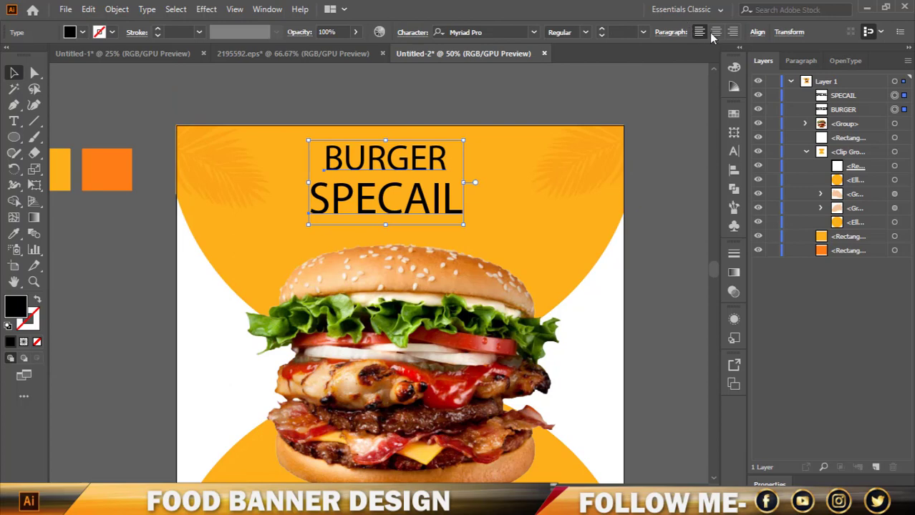
pyautogui.click(765, 32)
pyautogui.click(652, 70)
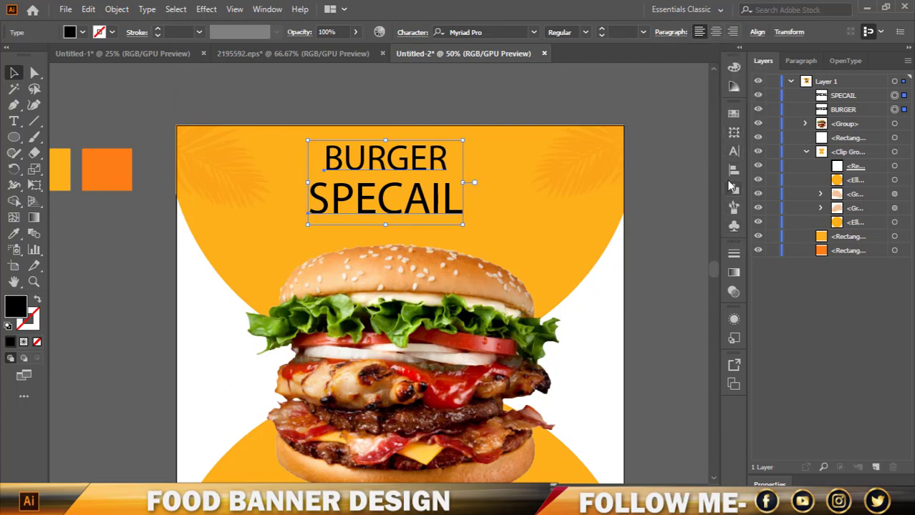
pyautogui.click(734, 150)
# Set the headline in Cocogoose Narrow Letterpress with a white fill
pyautogui.click(709, 129)
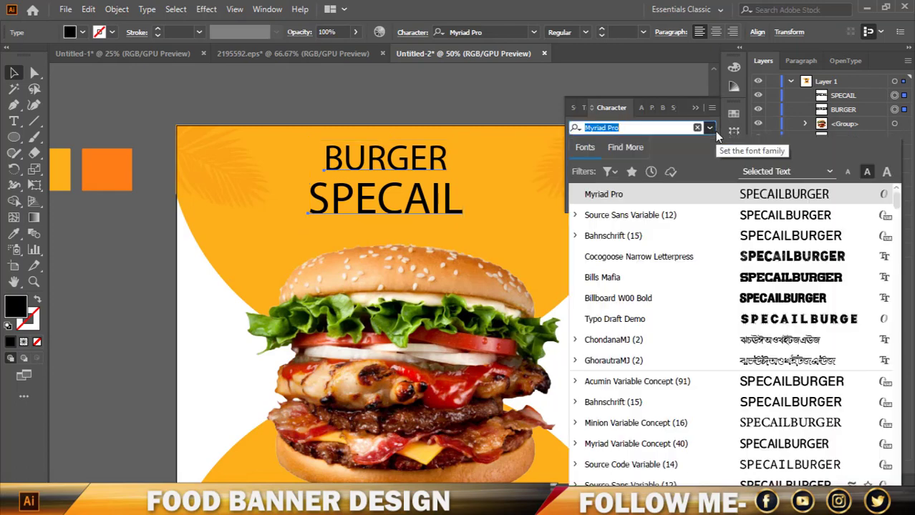
pyautogui.click(768, 256)
pyautogui.click(84, 32)
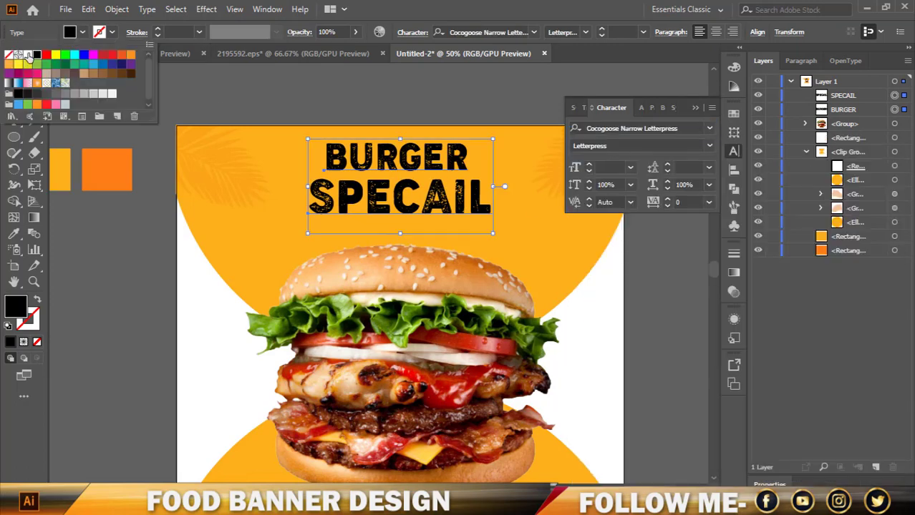
pyautogui.click(27, 54)
pyautogui.click(252, 108)
pyautogui.click(696, 108)
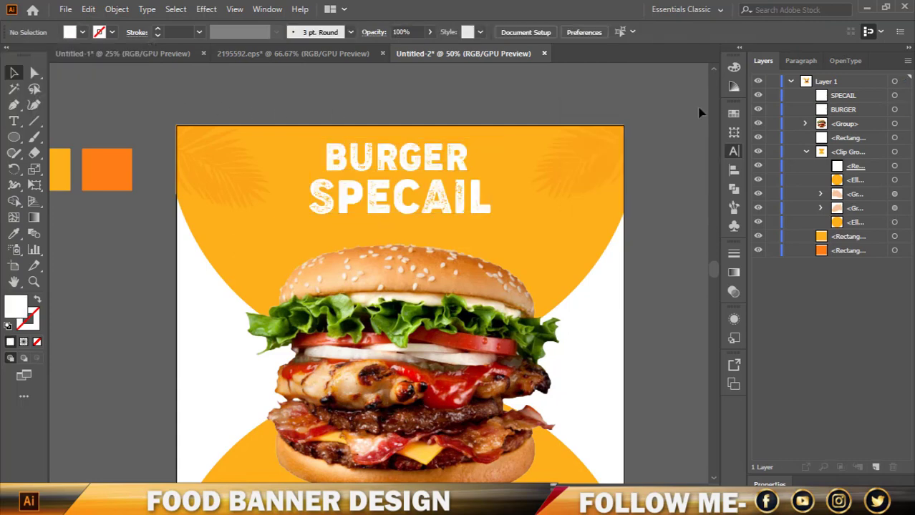
# Nudge the BURGER SPECAIL headline slightly right and check it against the burger photo
pyautogui.scroll(-1, 449, 126)
pyautogui.click(452, 156)
pyautogui.keyDown('shift'); pyautogui.click(448, 167); pyautogui.keyUp('shift')
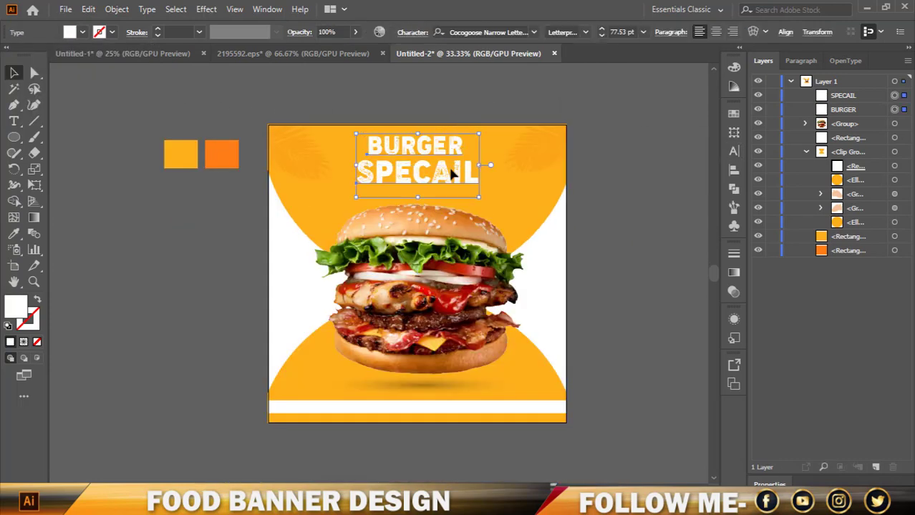
pyautogui.moveTo(445, 165)
pyautogui.mouseDown()
pyautogui.moveTo(449, 174)
pyautogui.moveTo(436, 171)
pyautogui.mouseUp()
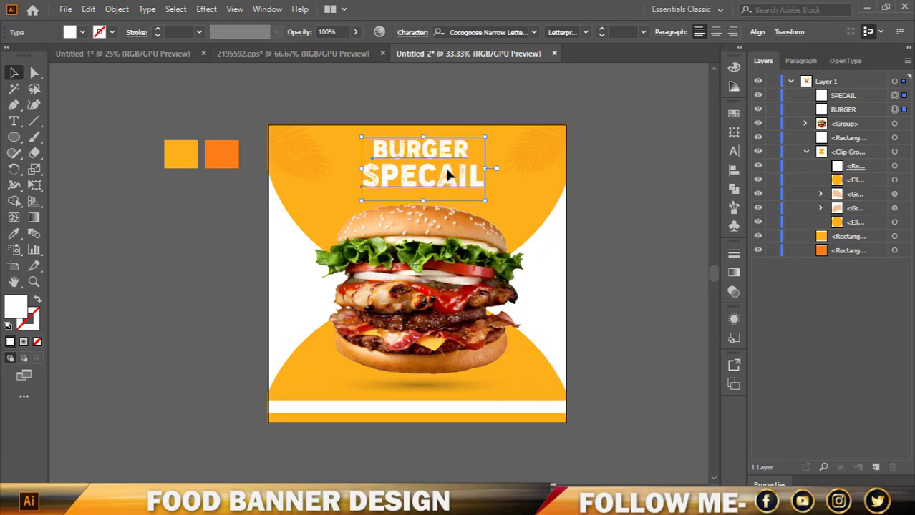
pyautogui.click(658, 207)
pyautogui.scroll(1, 501, 100)
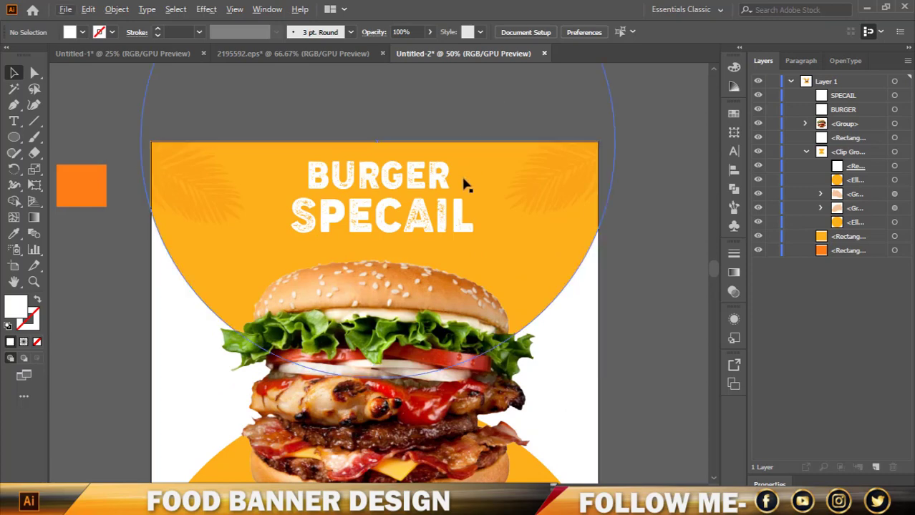
pyautogui.scroll(-1, 458, 184)
pyautogui.click(382, 330)
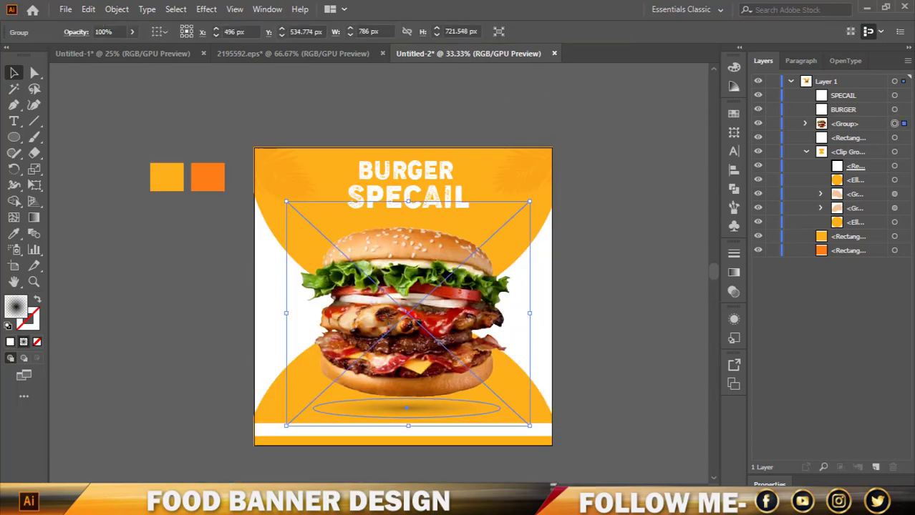
pyautogui.click(580, 226)
pyautogui.scroll(-1, 501, 186)
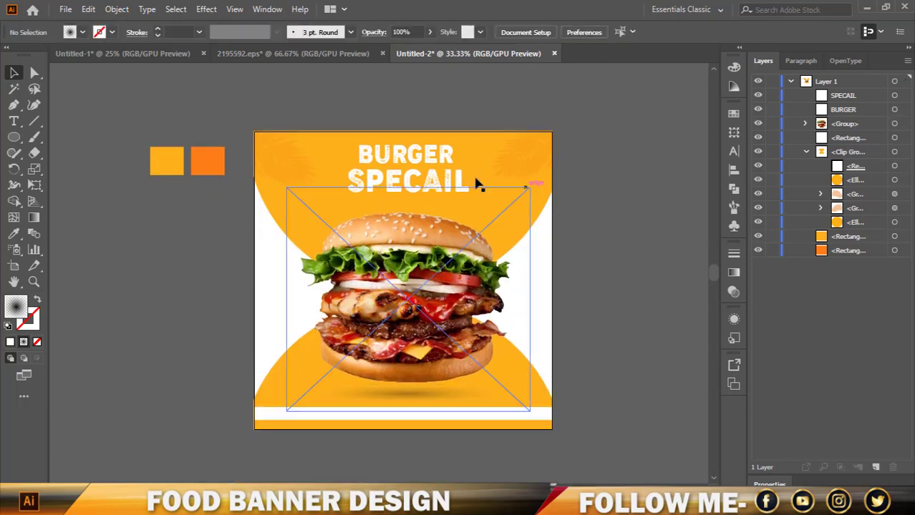
pyautogui.scroll(1, 444, 171)
pyautogui.scroll(-1, 277, 113)
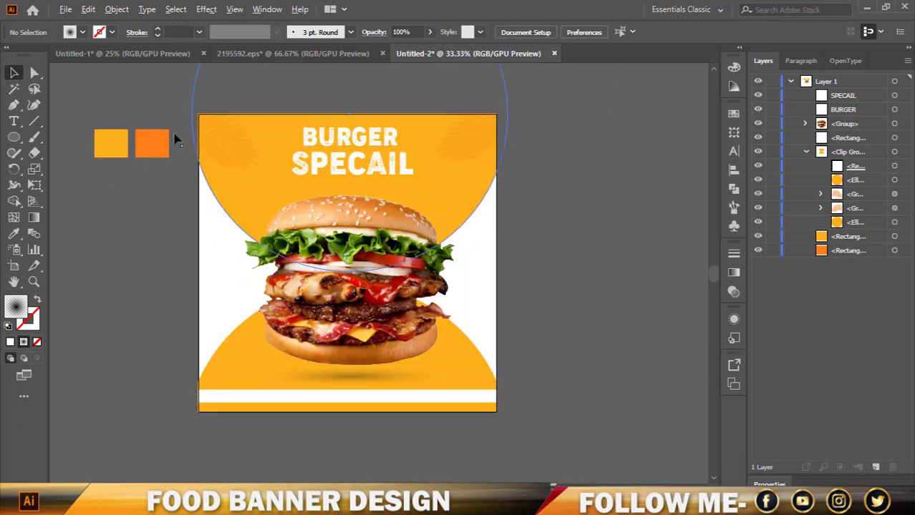
# Create a 'Lorem ipsum' placeholder text left of the banner and extend it to 'Lorem ipsum DOLOR AMET'
pyautogui.click(14, 120)
pyautogui.click(77, 245)
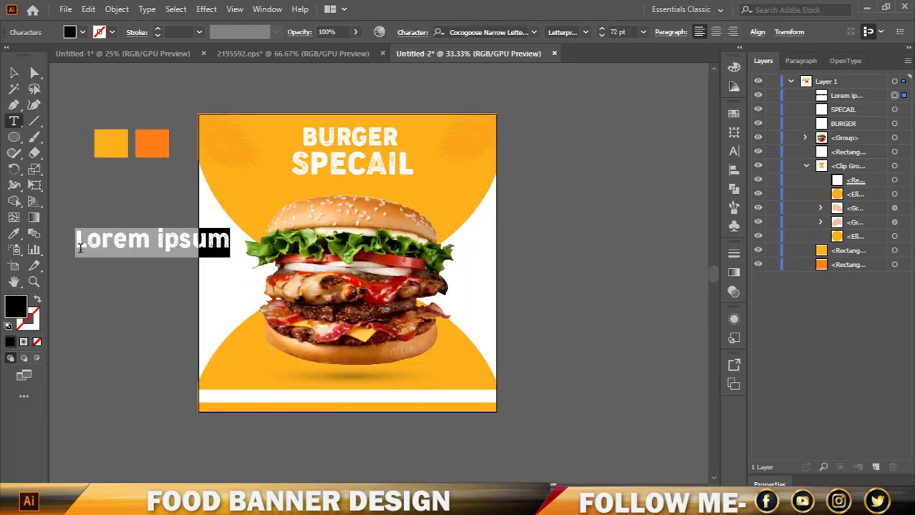
pyautogui.press('BackSpace')
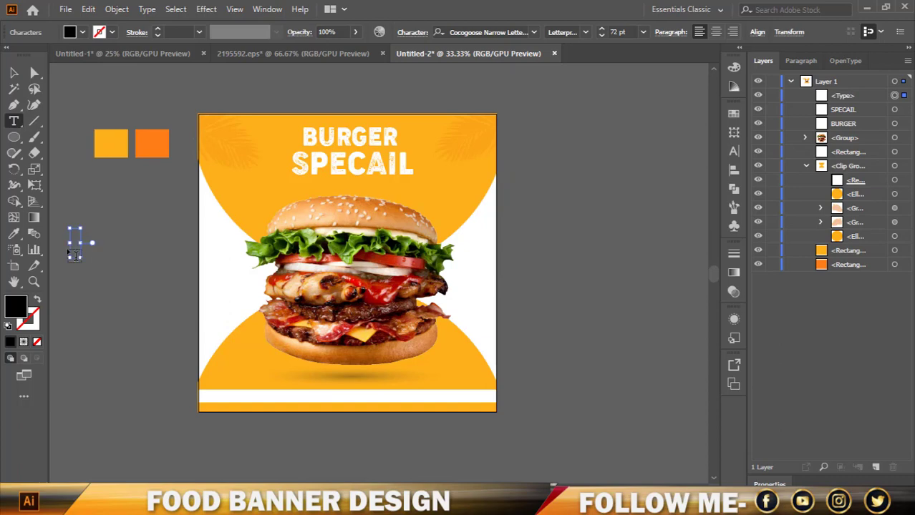
pyautogui.hotkey('ctrl', 'z')
pyautogui.click(207, 244)
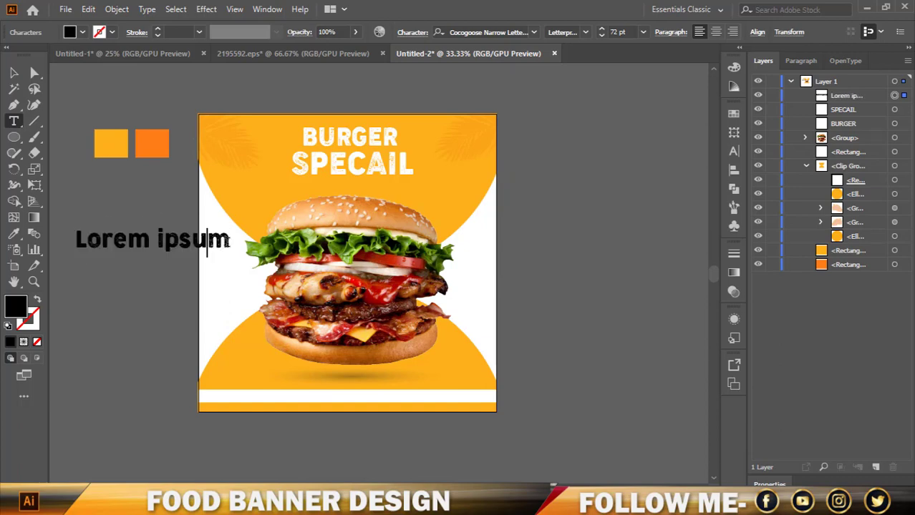
pyautogui.click(237, 244)
pyautogui.write('D')
pyautogui.write('OLO')
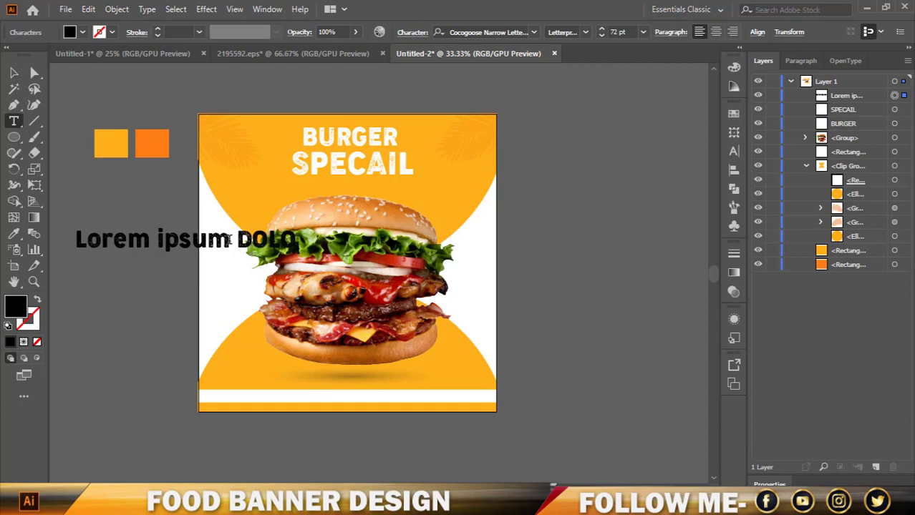
pyautogui.write('R A')
pyautogui.write('MET')
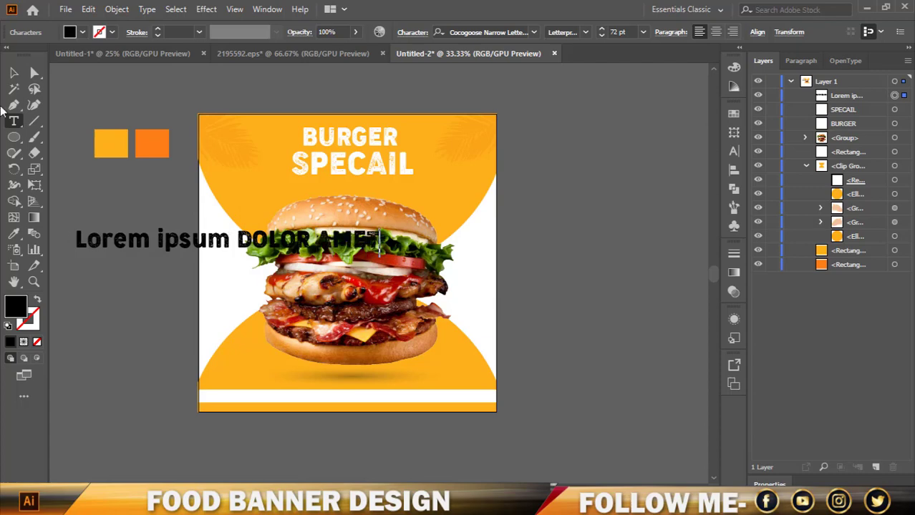
pyautogui.click(14, 73)
# Move the tagline just below the headline and add a closing quotation mark
pyautogui.moveTo(348, 243)
pyautogui.mouseDown()
pyautogui.moveTo(355, 243)
pyautogui.moveTo(309, 242)
pyautogui.moveTo(414, 191)
pyautogui.mouseUp()
pyautogui.scroll(2, 427, 199)
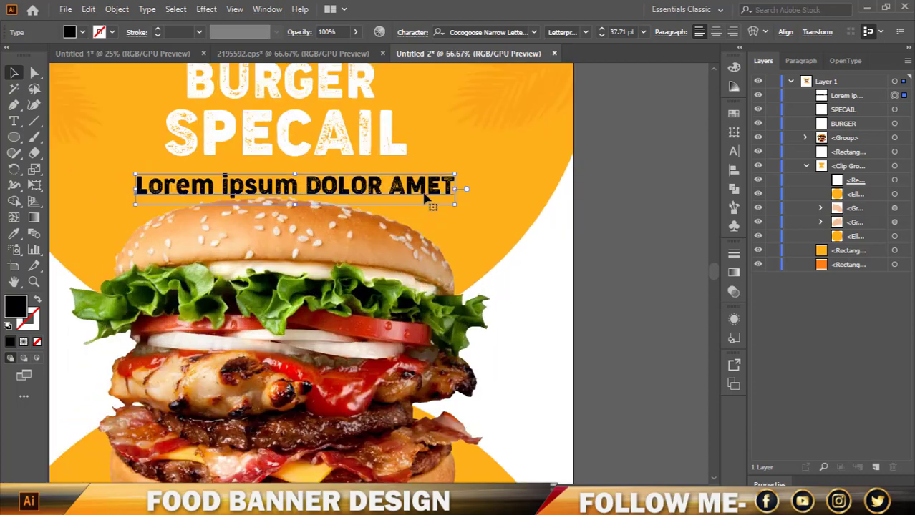
pyautogui.doubleClick(424, 195)
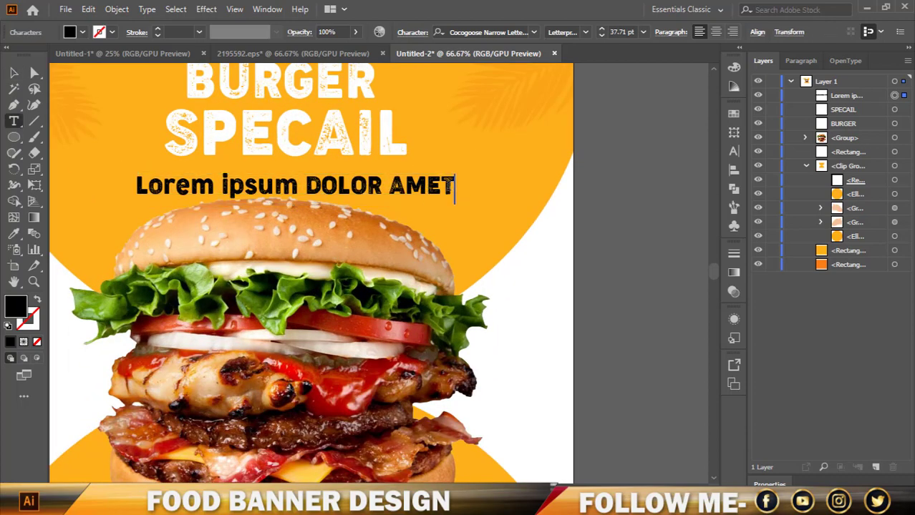
pyautogui.write('"')
pyautogui.press('BackSpace')
# Finish the quotation marks and shrink the tagline to 27 pt
pyautogui.write('"')
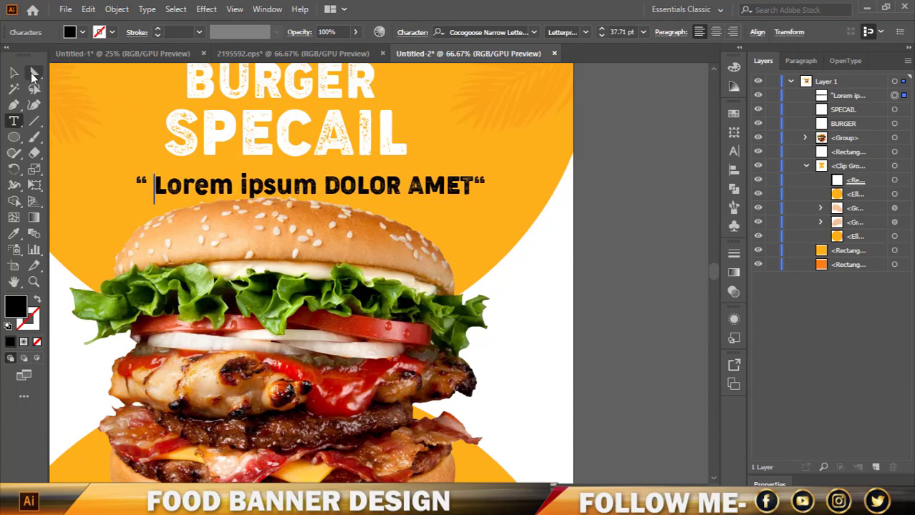
pyautogui.click(14, 72)
pyautogui.moveTo(486, 189); pyautogui.dragTo(372, 181)
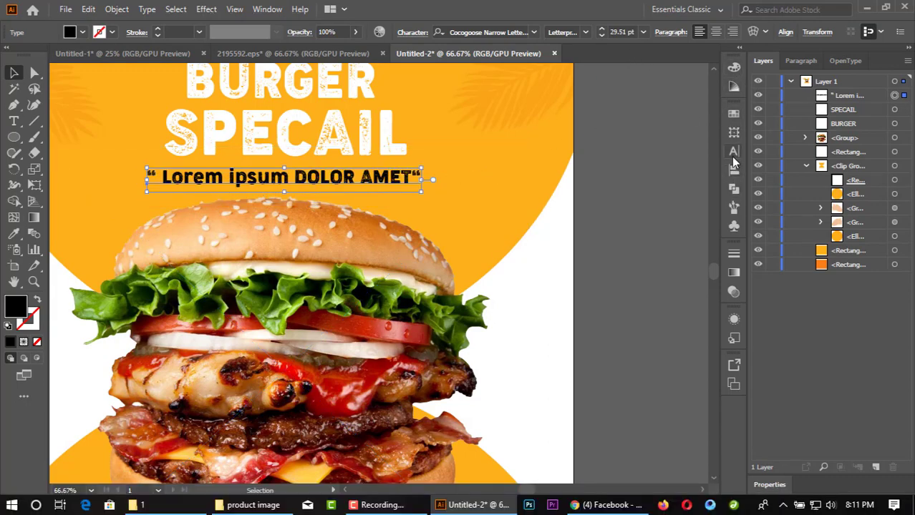
pyautogui.click(734, 151)
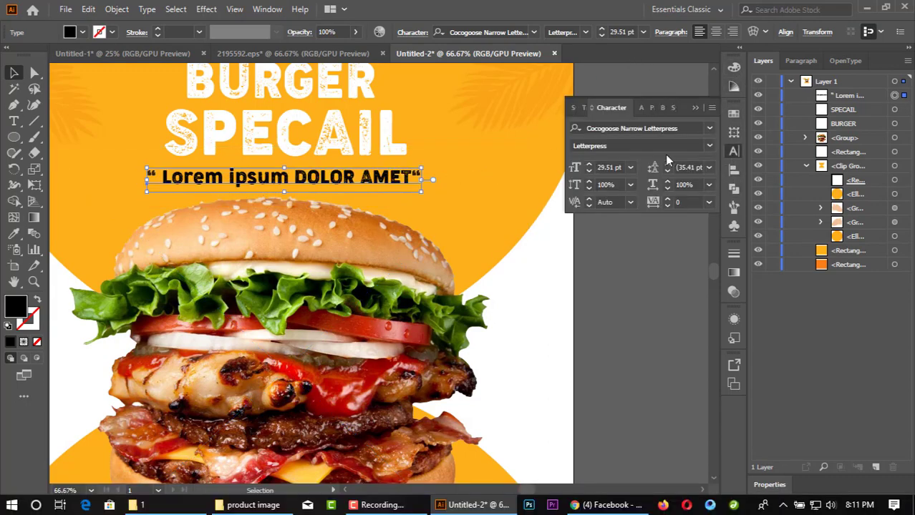
pyautogui.click(589, 171)
pyautogui.click(589, 171)
# Try Bahnschrift on the tagline, move it beneath the title, and widen its tracking
pyautogui.click(709, 129)
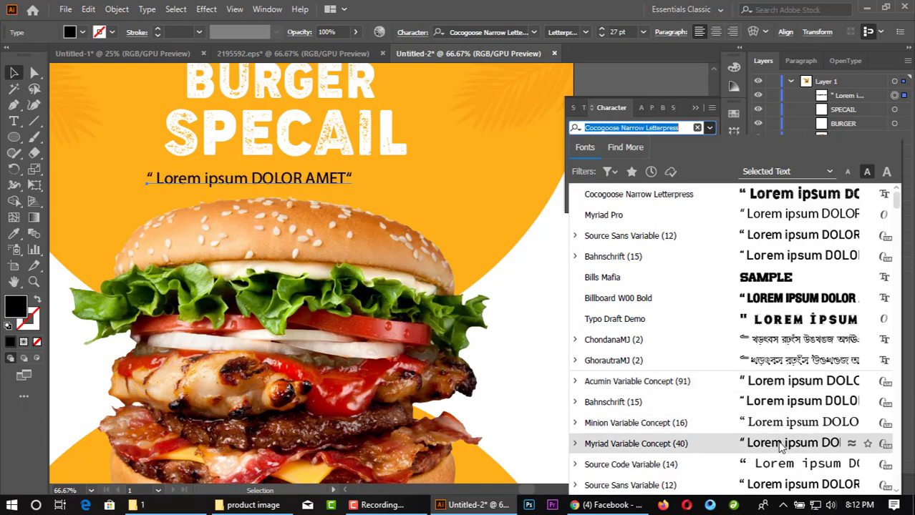
pyautogui.scroll(-2, 777, 459)
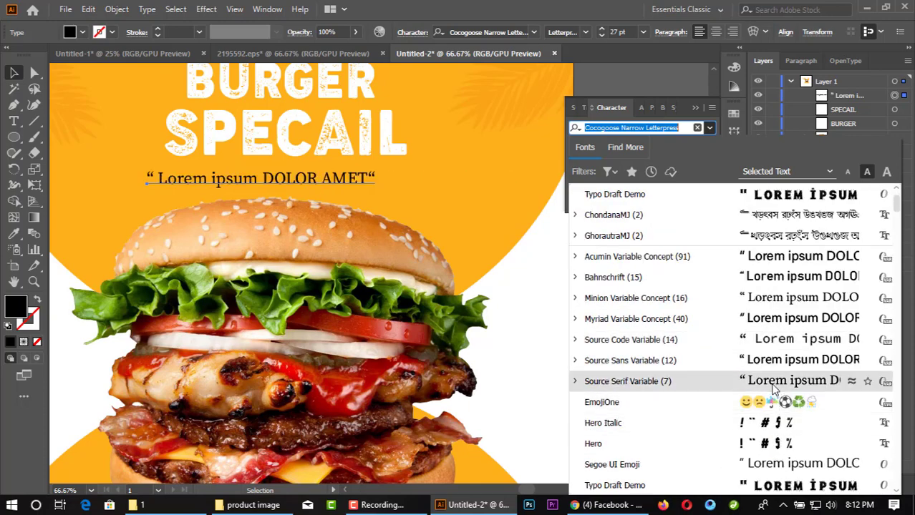
pyautogui.scroll(2, 772, 372)
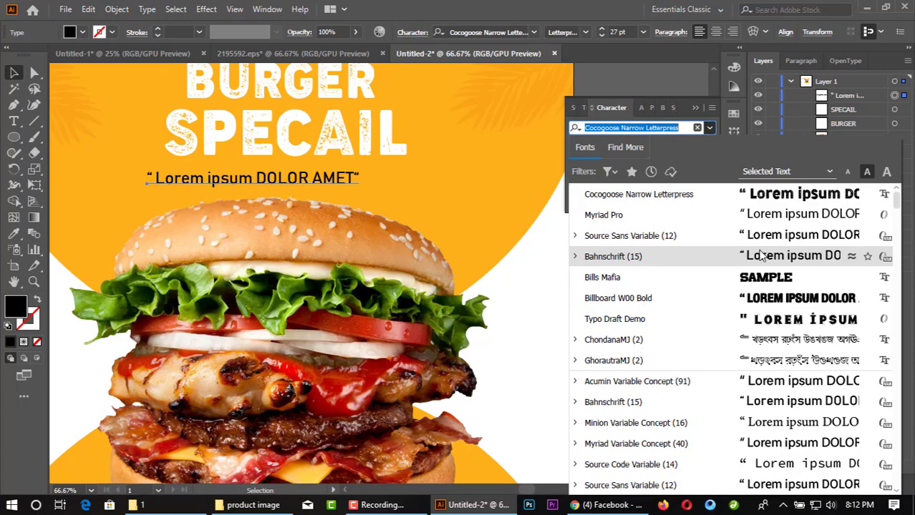
pyautogui.click(762, 255)
pyautogui.scroll(1, 198, 201)
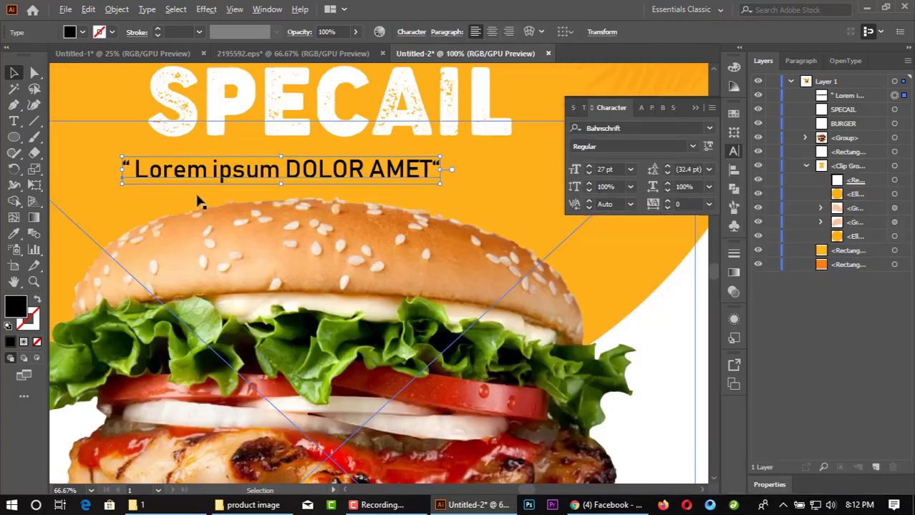
pyautogui.moveTo(379, 182); pyautogui.dragTo(426, 182)
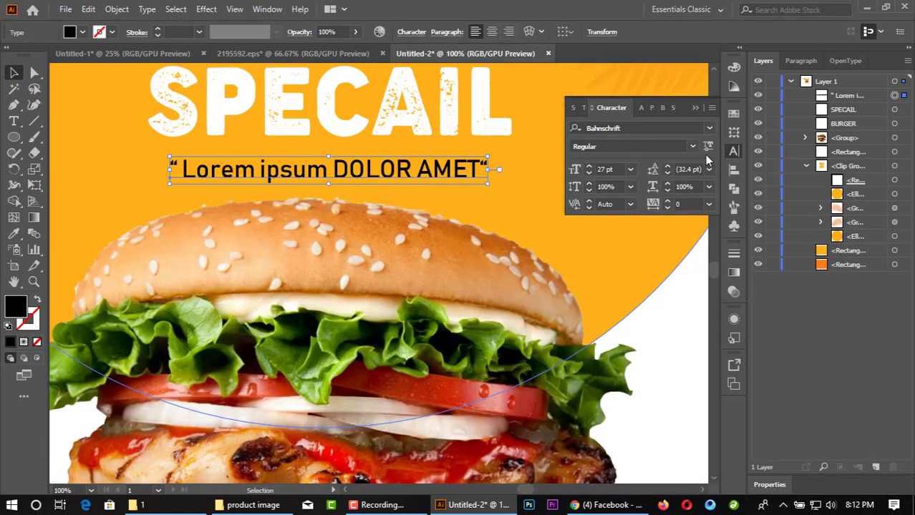
pyautogui.click(667, 202)
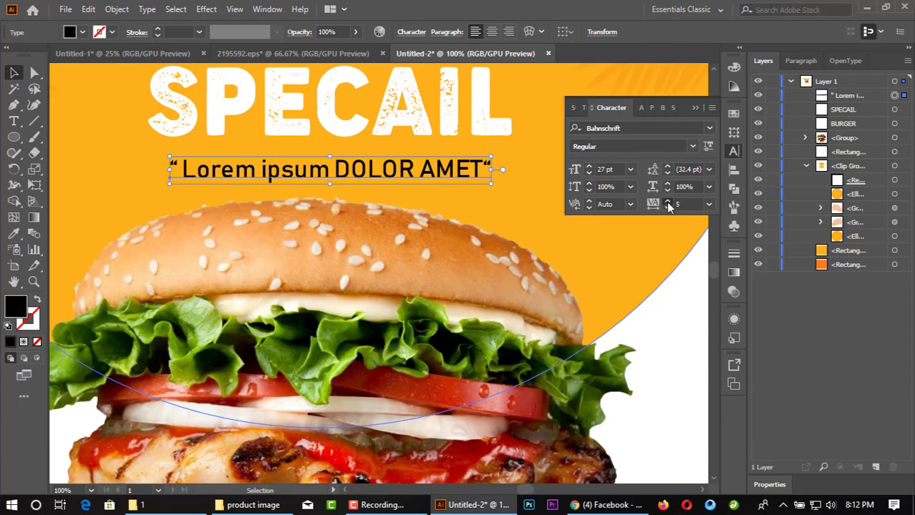
pyautogui.click(666, 202)
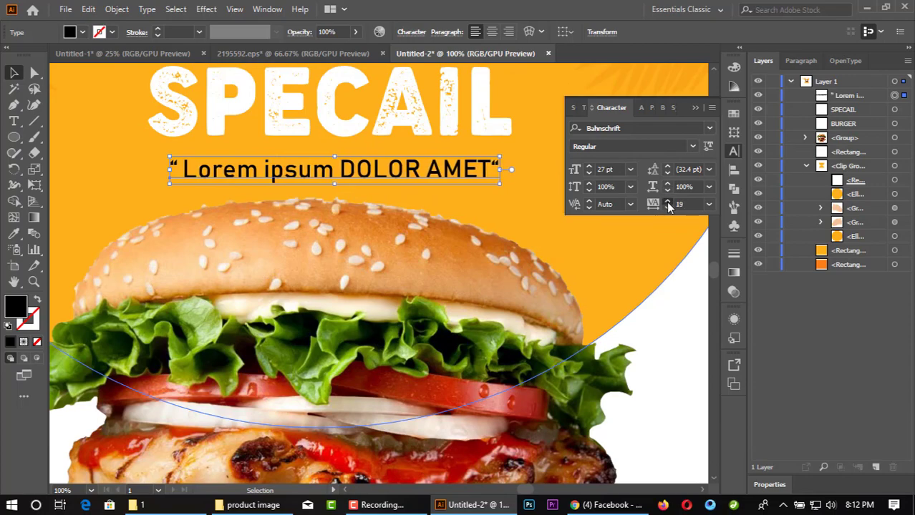
# Switch the tagline to Myriad Pro at 23.4 pt with tracking 33, nudged left to centre
pyautogui.click(709, 129)
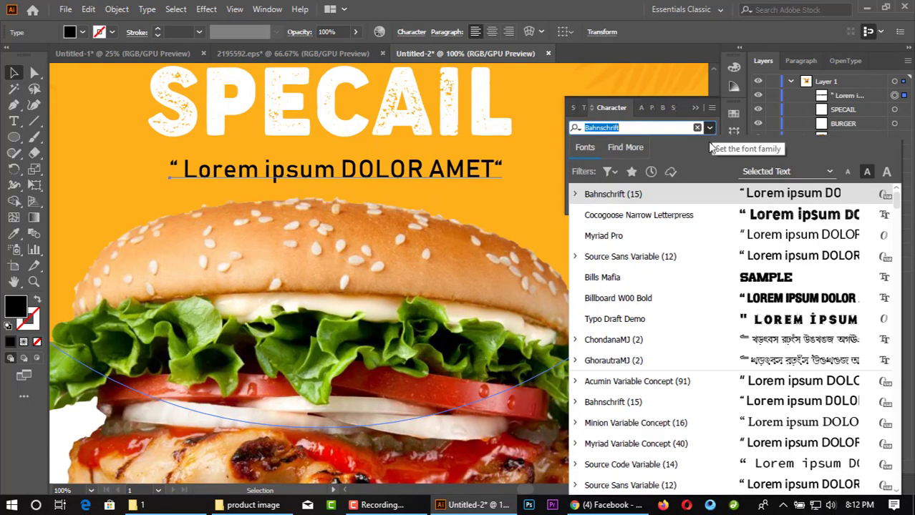
pyautogui.click(761, 239)
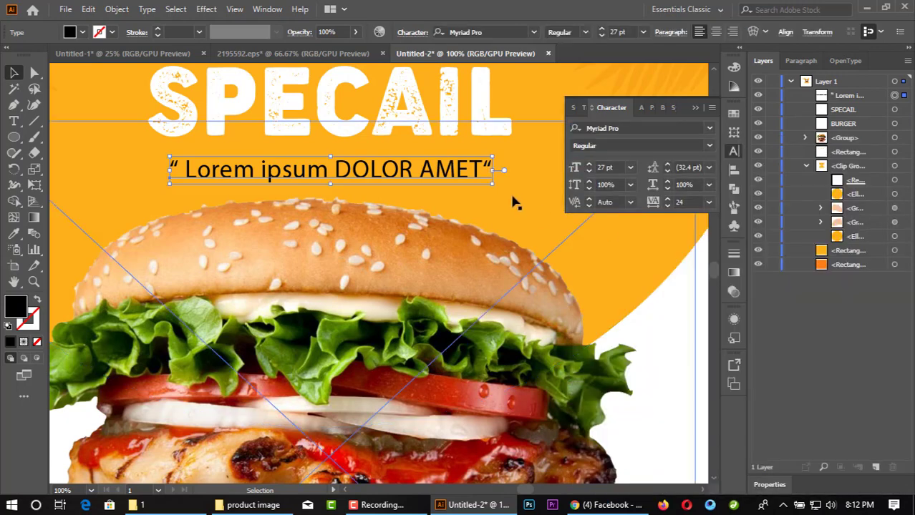
pyautogui.scroll(-1, 433, 166)
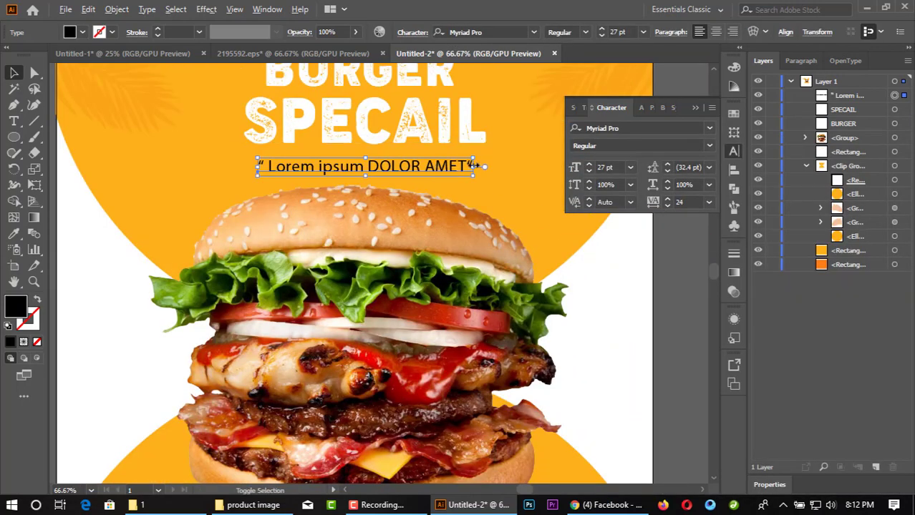
pyautogui.moveTo(472, 175); pyautogui.dragTo(445, 170)
pyautogui.scroll(-1, 448, 169)
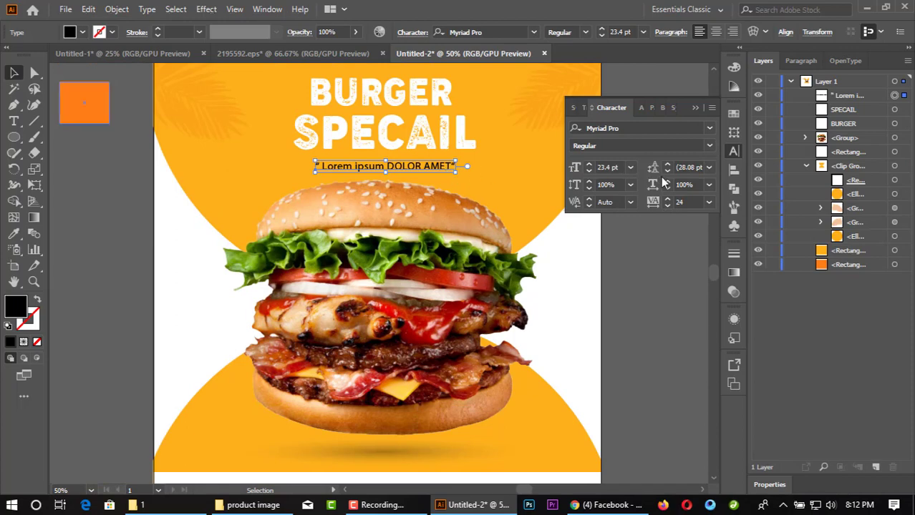
pyautogui.click(668, 199)
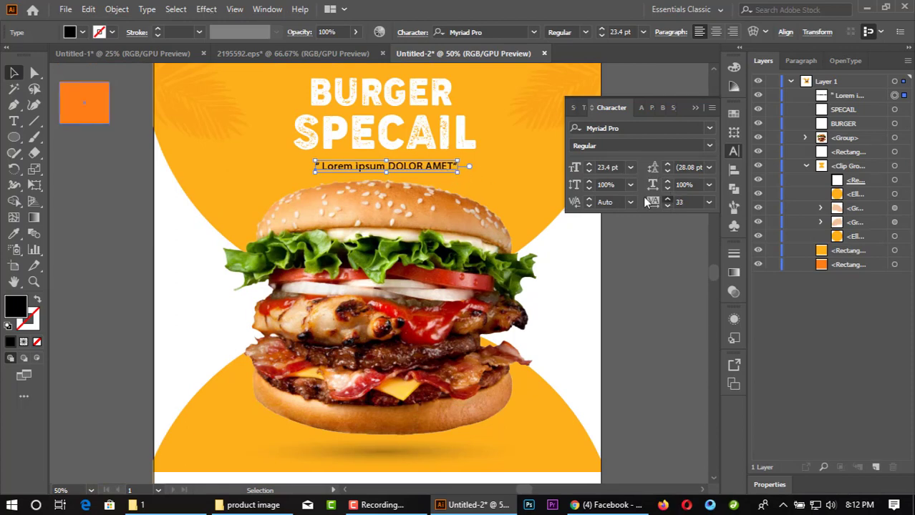
pyautogui.click(668, 200)
pyautogui.press('Left')
pyautogui.press('Left')
pyautogui.press('Left')
pyautogui.press('Left')
pyautogui.press('Left')
pyautogui.press('Left')
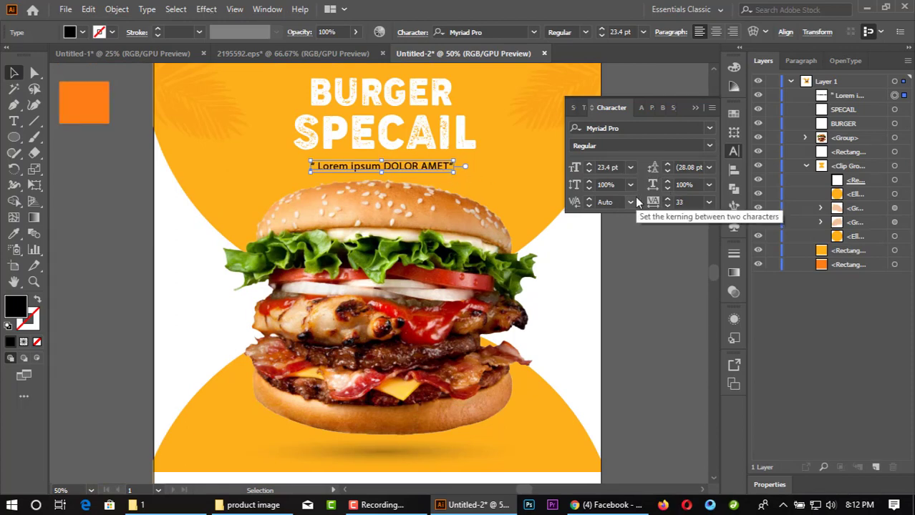
pyautogui.press('Left')
pyautogui.press('Left')
pyautogui.press('Left')
pyautogui.press('Left')
# Deselect the tagline and scroll to review the headline layout
pyautogui.click(695, 107)
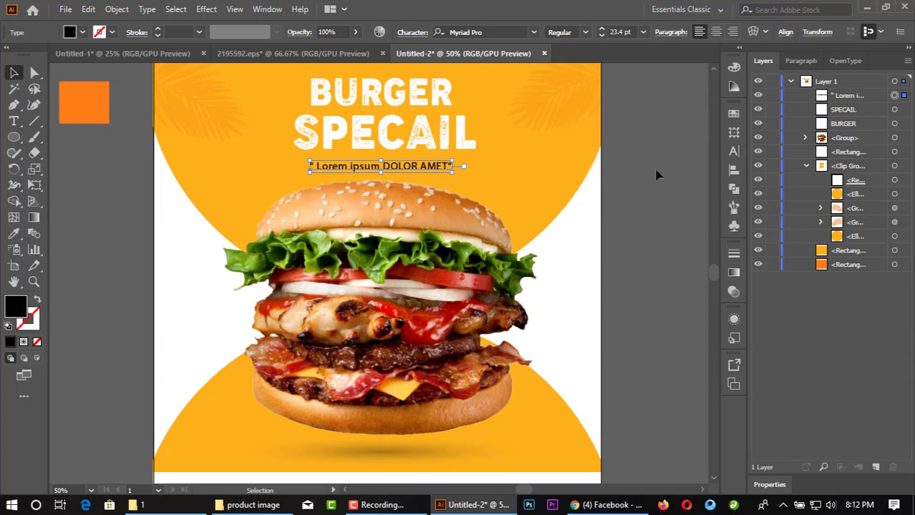
pyautogui.click(655, 174)
pyautogui.scroll(3, 648, 178)
pyautogui.scroll(1, 608, 215)
pyautogui.scroll(-1, 582, 259)
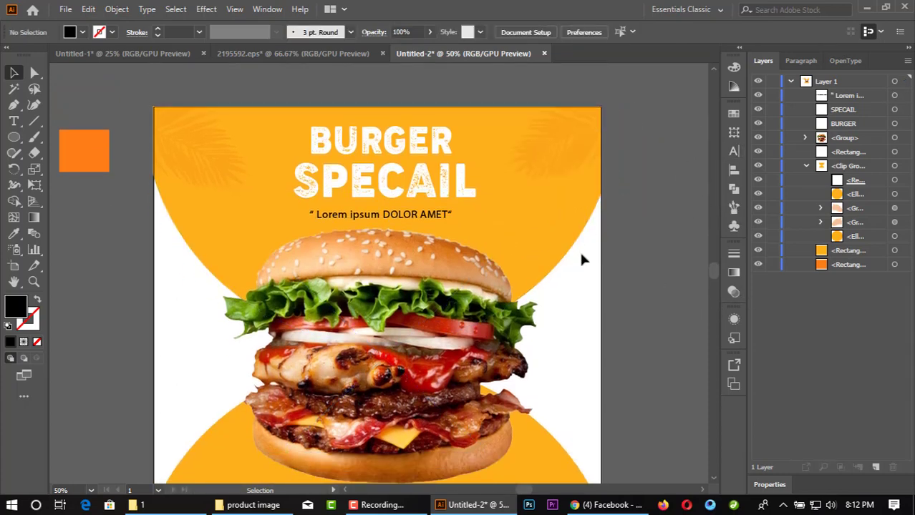
pyautogui.scroll(1, 458, 229)
# Set the tagline font to Bahnschrift Bold SemiCondensed
pyautogui.click(431, 215)
pyautogui.scroll(1, 614, 222)
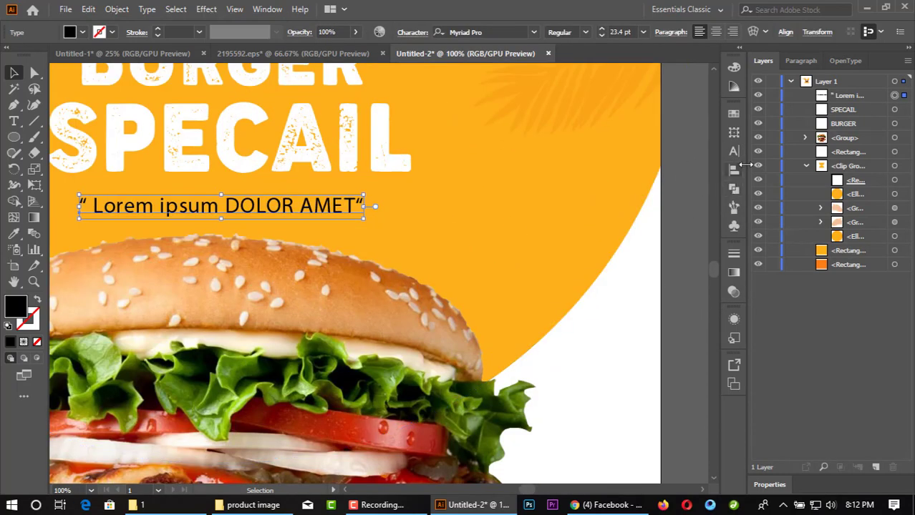
pyautogui.click(734, 151)
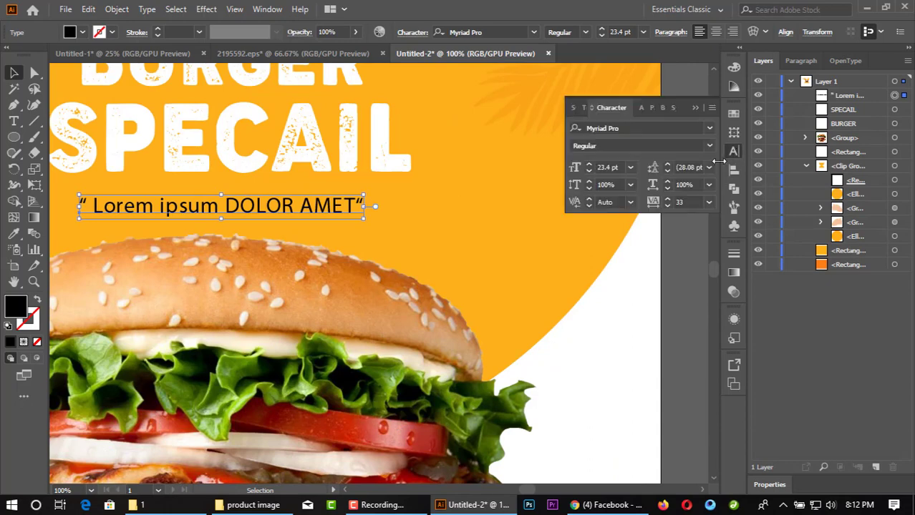
pyautogui.click(709, 128)
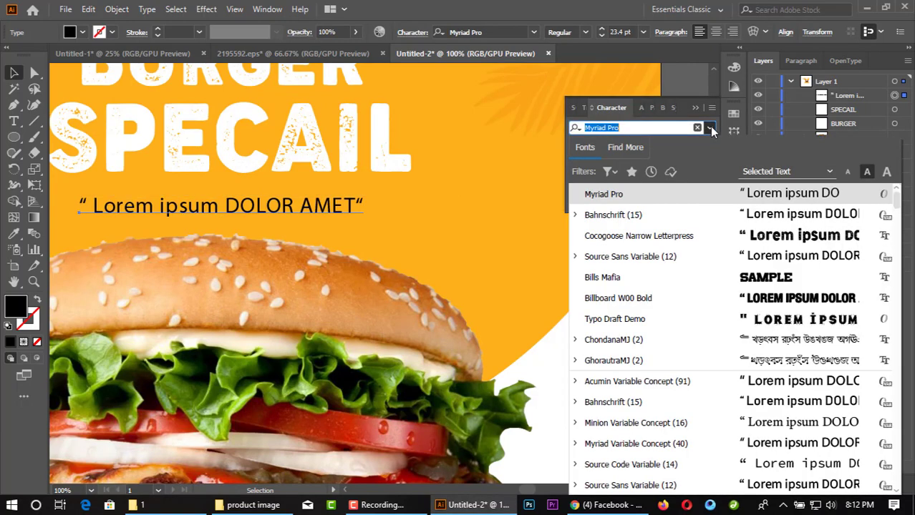
pyautogui.click(742, 214)
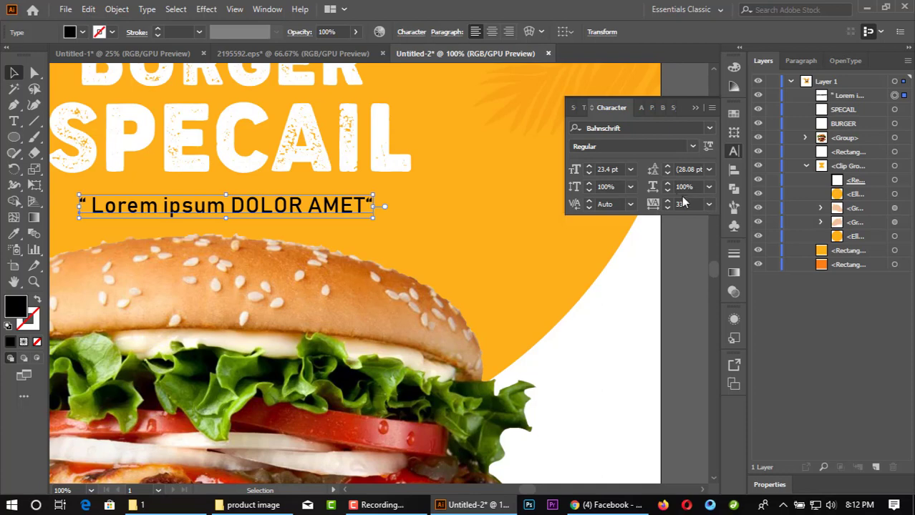
pyautogui.click(691, 148)
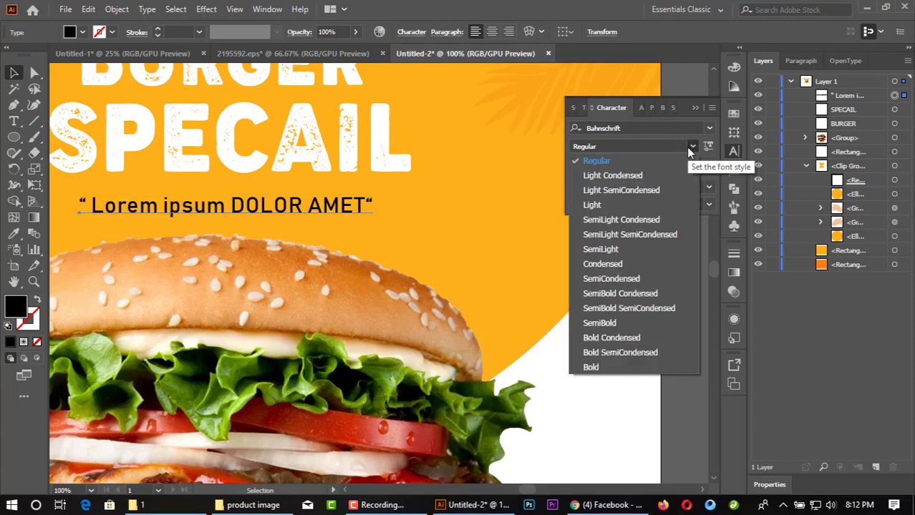
pyautogui.click(600, 356)
pyautogui.click(614, 258)
# Give the tagline a dark grey fill, trying a slightly lighter grey swatch
pyautogui.hotkey('ctrl', '-')
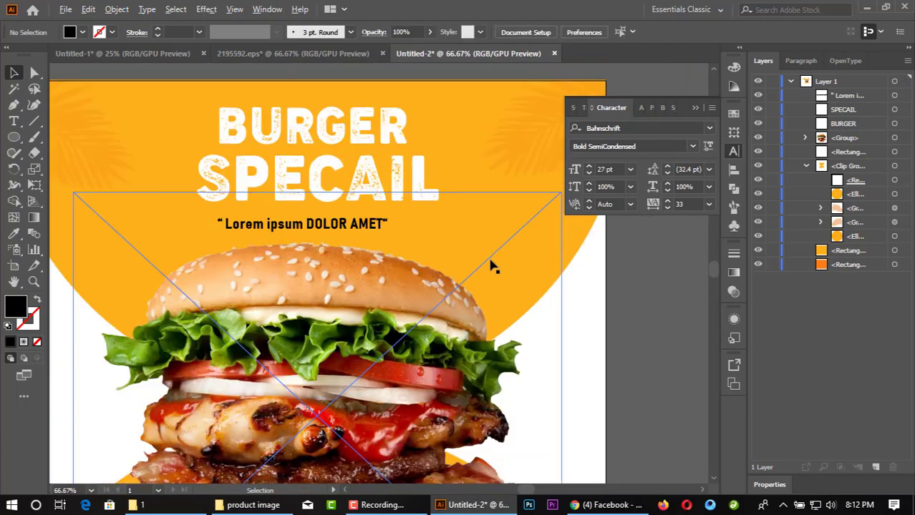
pyautogui.hotkey('ctrl', '-')
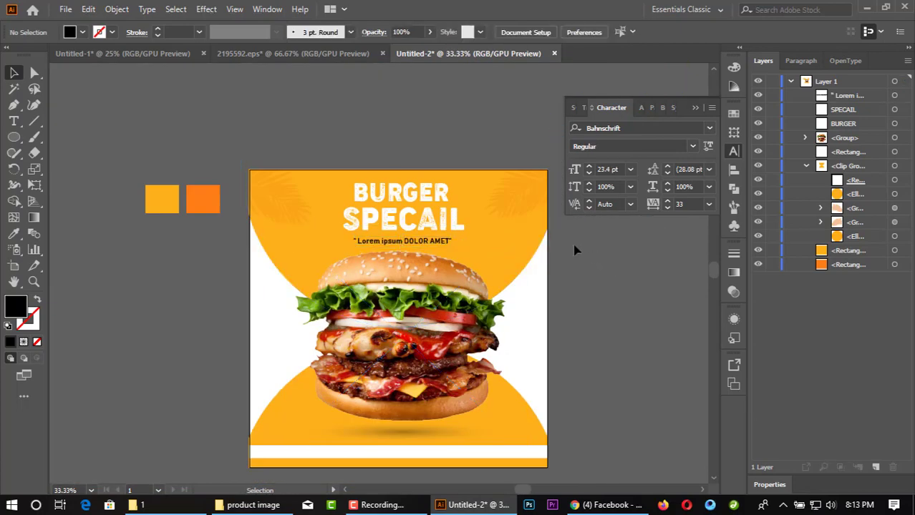
pyautogui.hotkey('ctrl', '+')
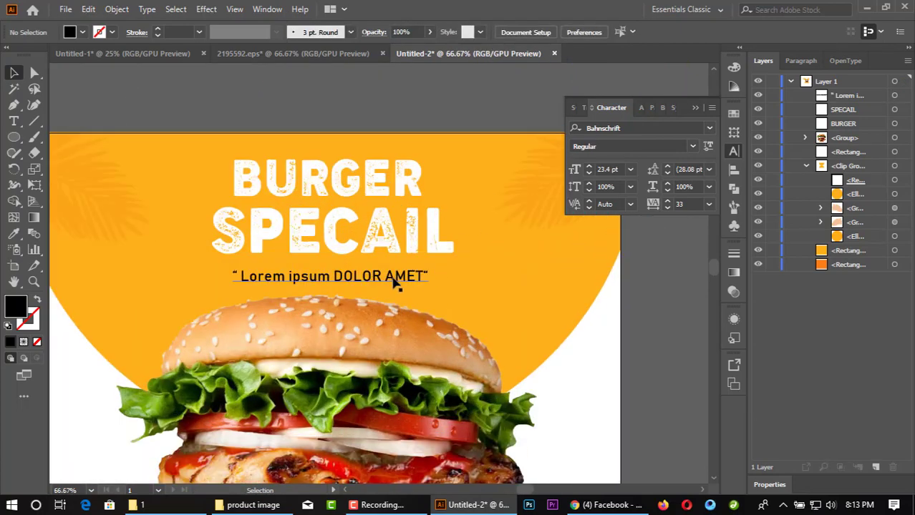
pyautogui.click(397, 283)
pyautogui.click(82, 31)
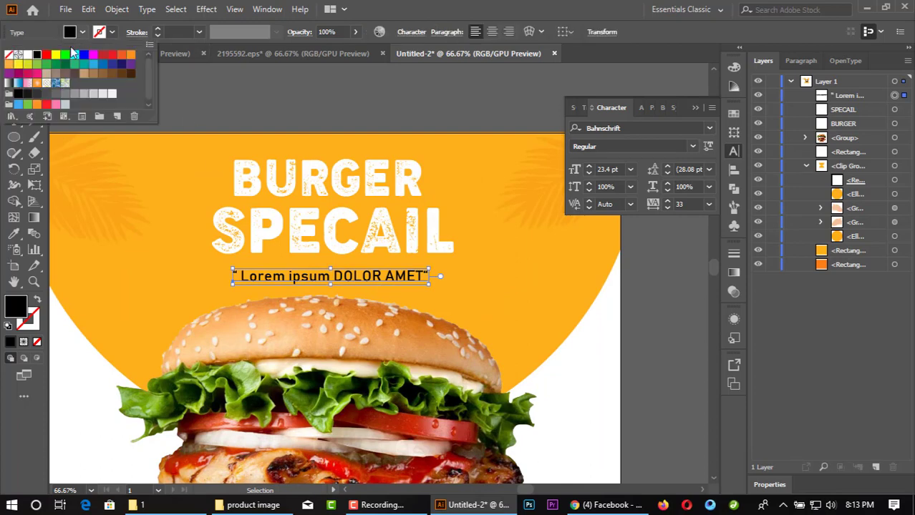
pyautogui.click(27, 95)
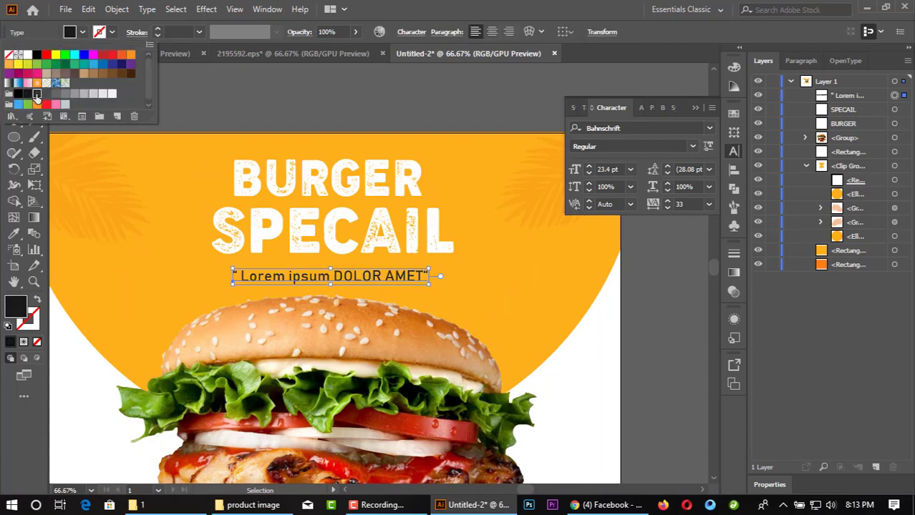
pyautogui.click(36, 96)
pyautogui.click(204, 94)
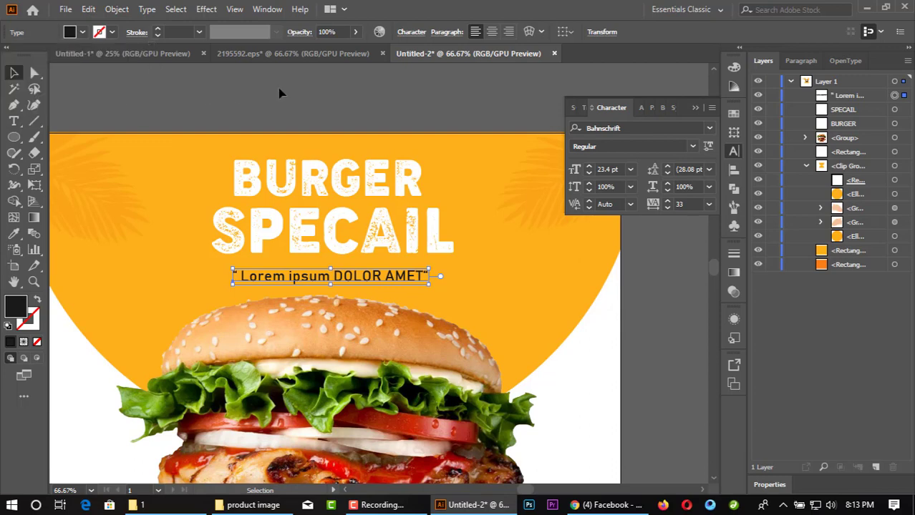
pyautogui.click(282, 93)
pyautogui.click(395, 281)
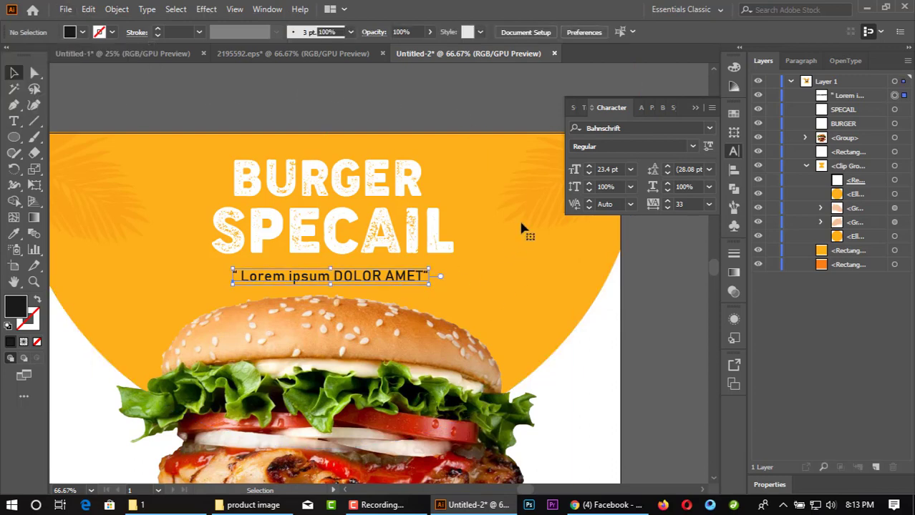
# Duplicate the BURGER and SPECAIL titles in place
pyautogui.click(399, 108)
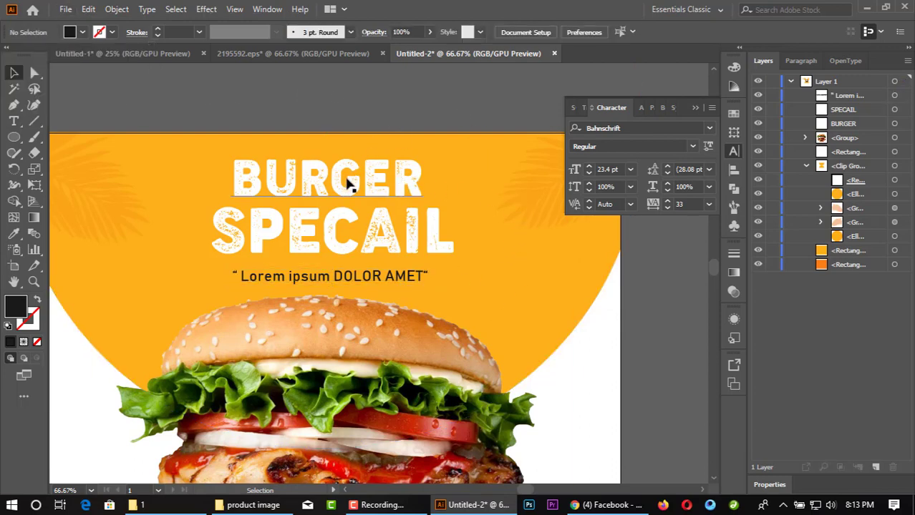
pyautogui.moveTo(338, 184); pyautogui.dragTo(350, 185)
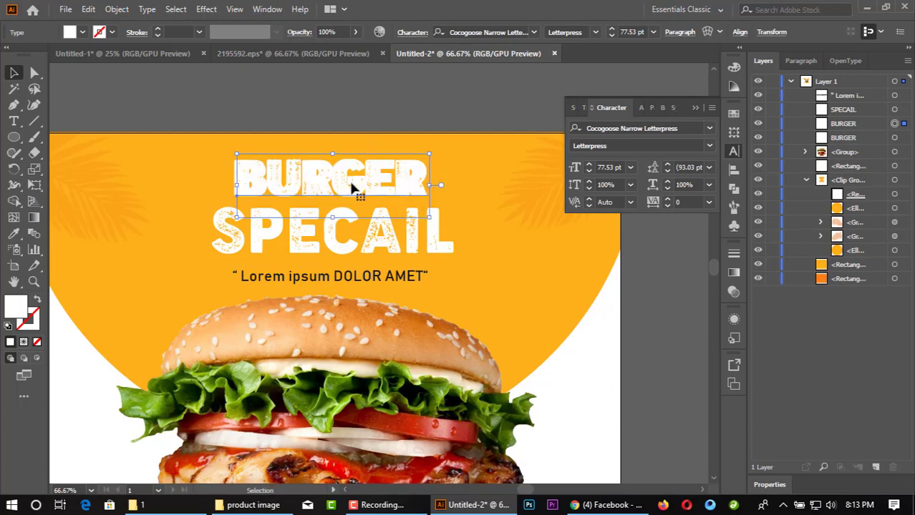
pyautogui.click(895, 139)
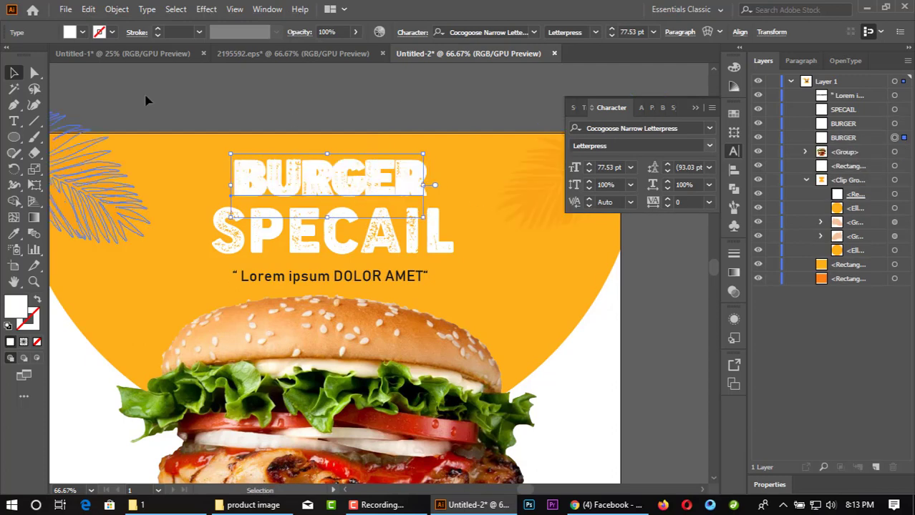
pyautogui.click(457, 238)
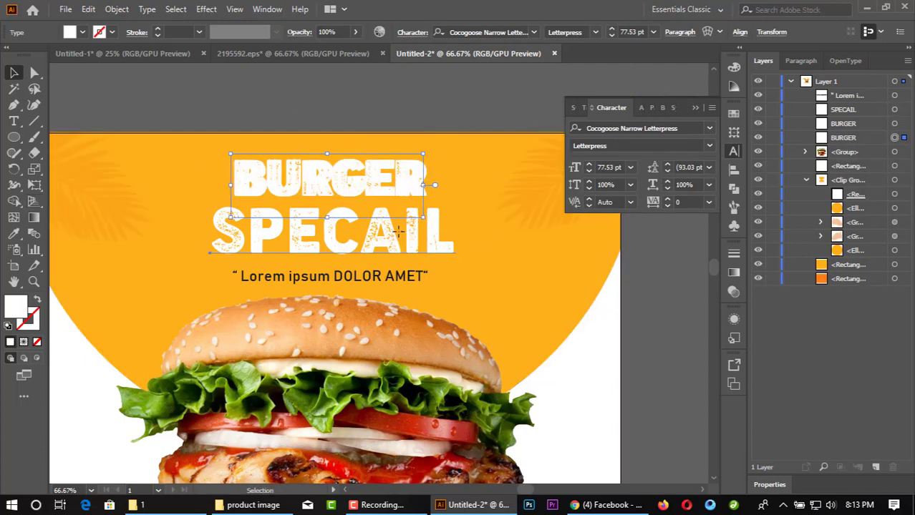
pyautogui.moveTo(387, 245); pyautogui.dragTo(382, 246)
pyautogui.hotkey('ctrl', '-')
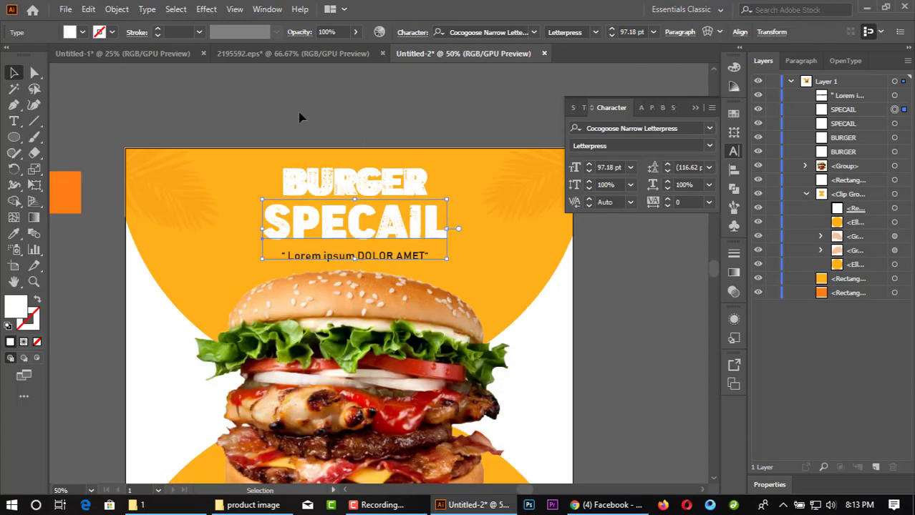
pyautogui.hotkey('ctrl', 'shift', 'a')
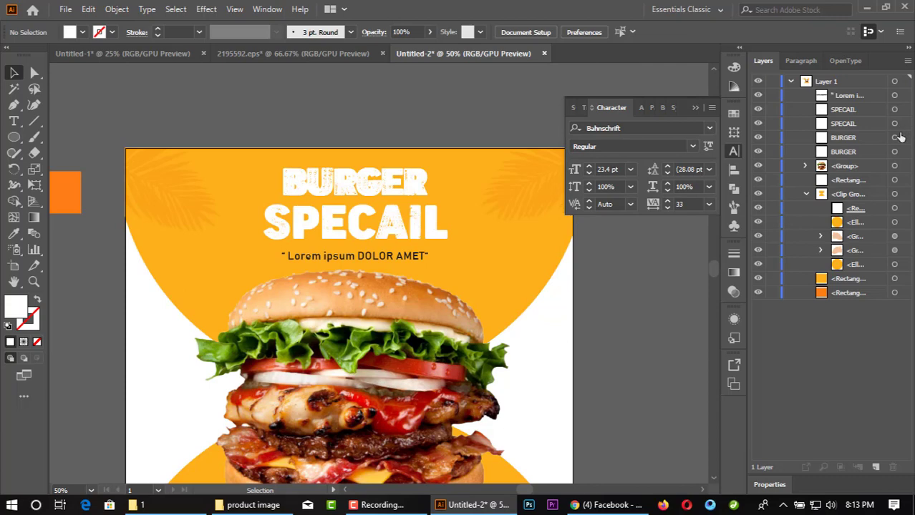
# Colour the back BURGER and SPECAIL copies orange with the Eyedropper on the swatch
pyautogui.click(894, 123)
pyautogui.keyDown('shift'); pyautogui.click(894, 151); pyautogui.keyUp('shift')
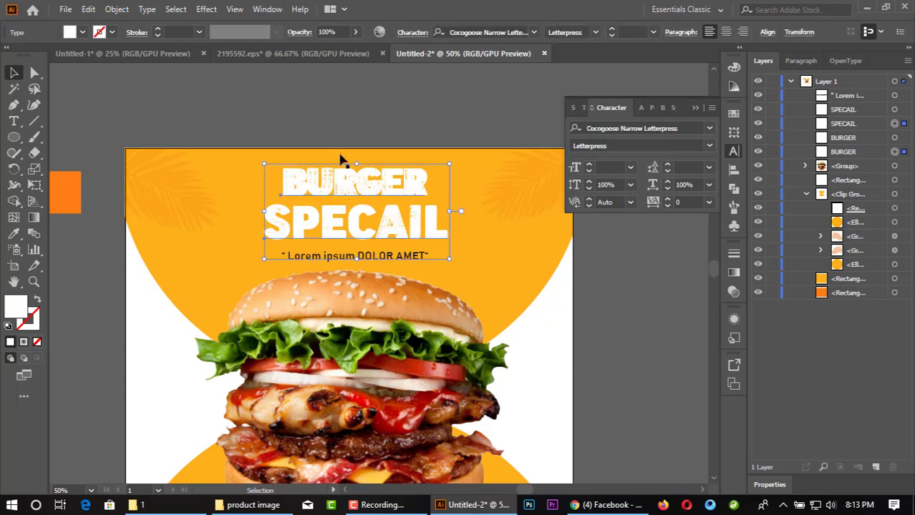
pyautogui.click(14, 233)
pyautogui.click(65, 205)
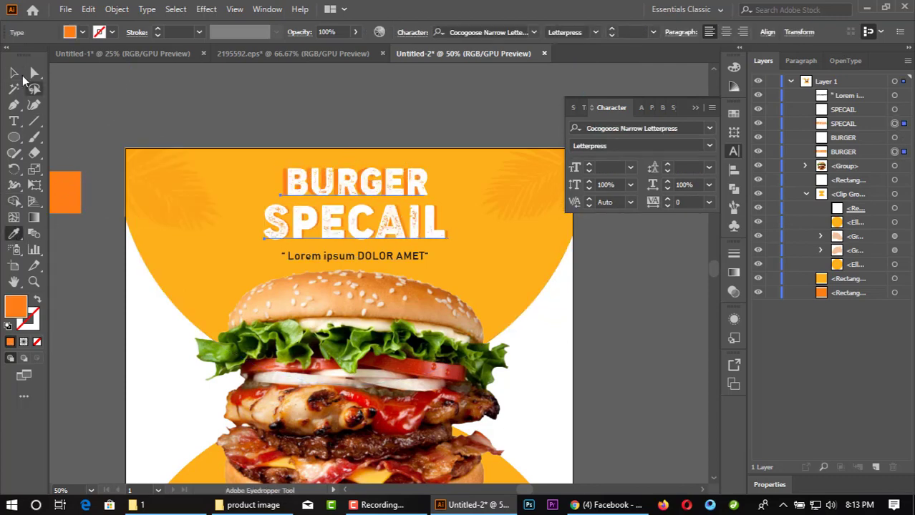
pyautogui.click(14, 72)
pyautogui.click(233, 90)
# Select the BURGER and SPECAIL title layers and zoom out to check the orange shadow
pyautogui.scroll(2, 313, 139)
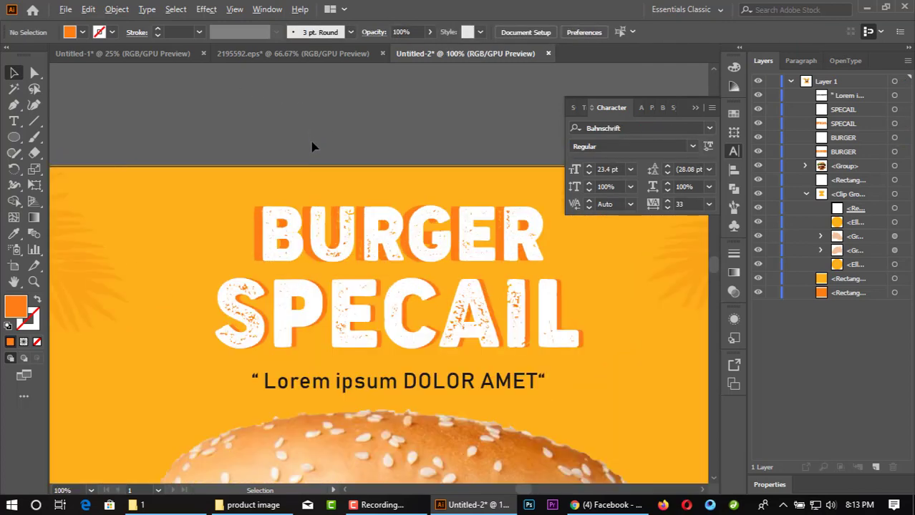
pyautogui.click(894, 152)
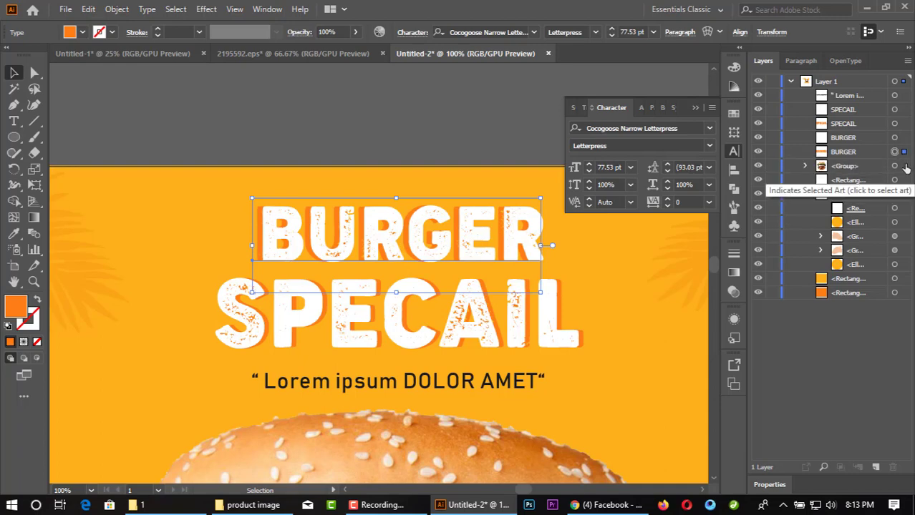
pyautogui.click(904, 126)
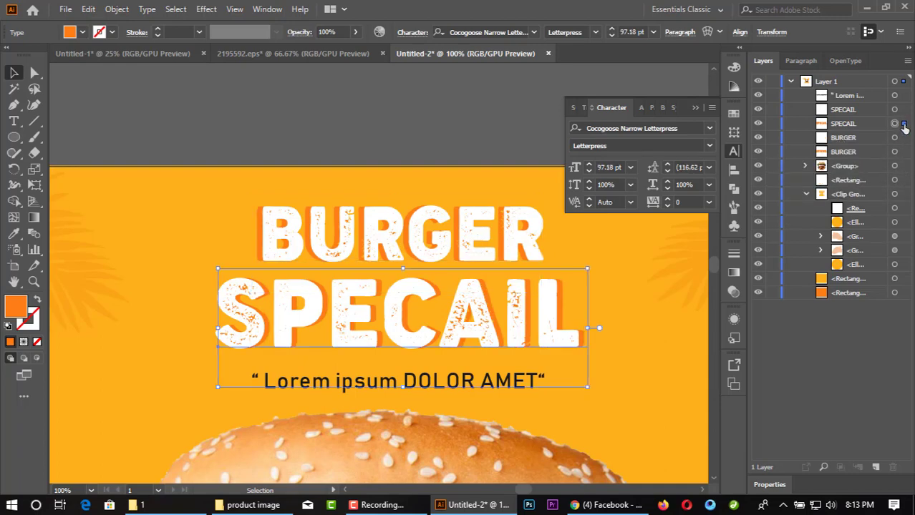
pyautogui.hotkey('ctrl', '-')
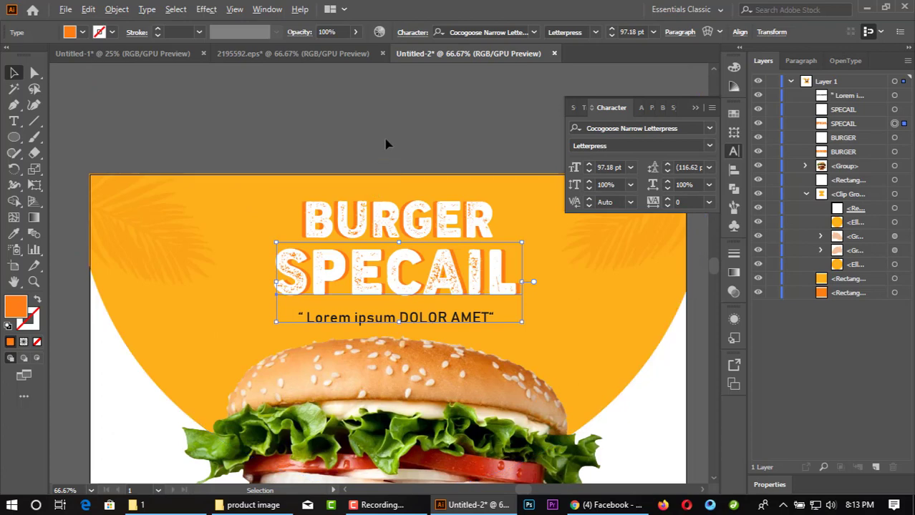
# Set the 'Lorem ipsum DOLOR AMET' tagline in Source Sans Variable
pyautogui.click(395, 130)
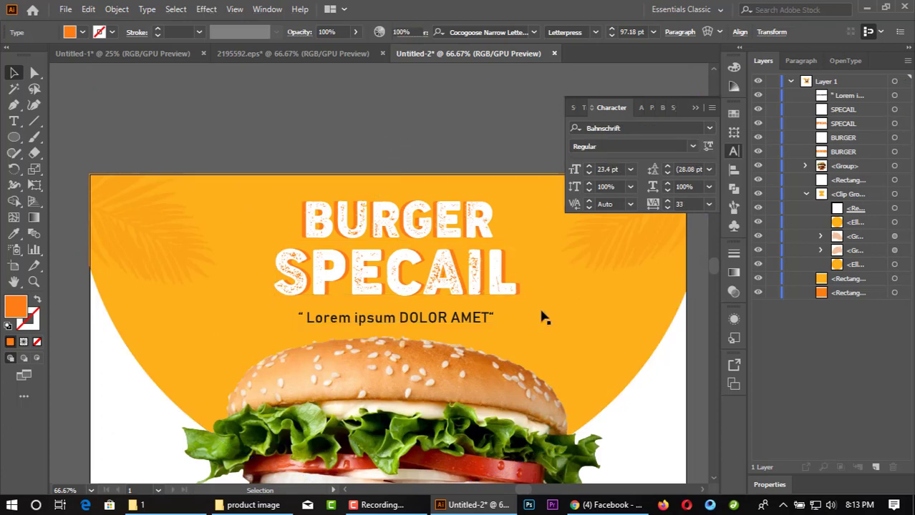
pyautogui.click(481, 325)
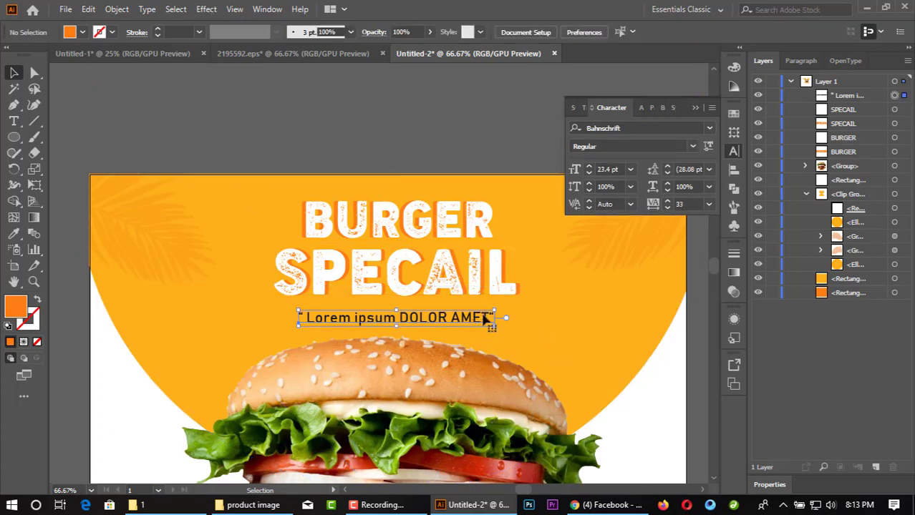
pyautogui.click(710, 130)
pyautogui.scroll(-3, 716, 379)
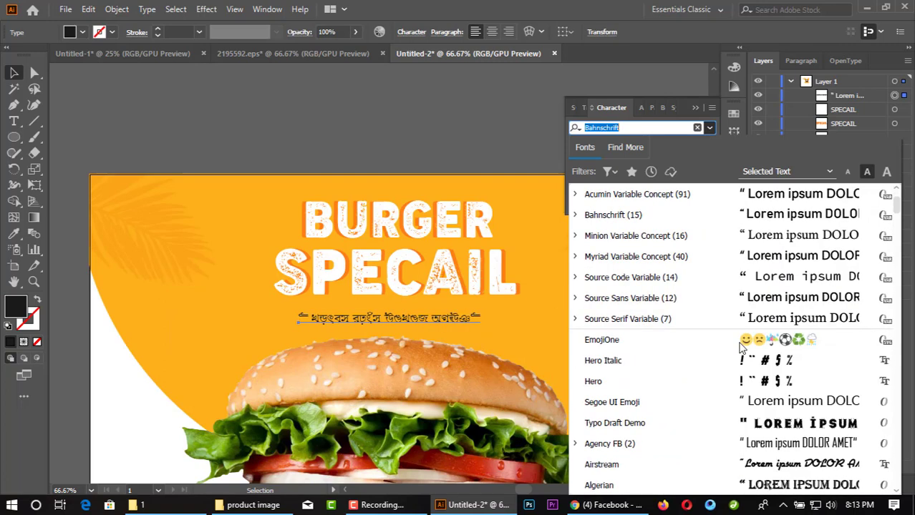
pyautogui.click(773, 302)
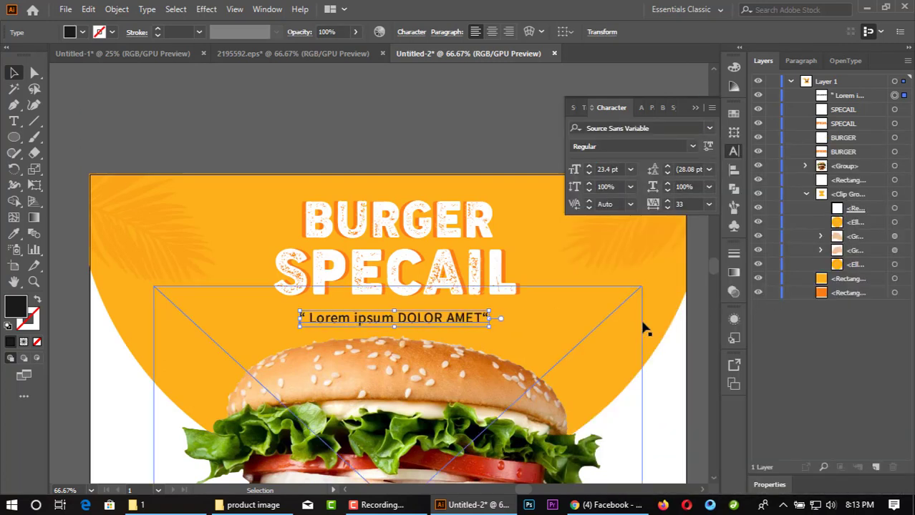
pyautogui.hotkey('ctrl', '-')
pyautogui.hotkey('ctrl', '-')
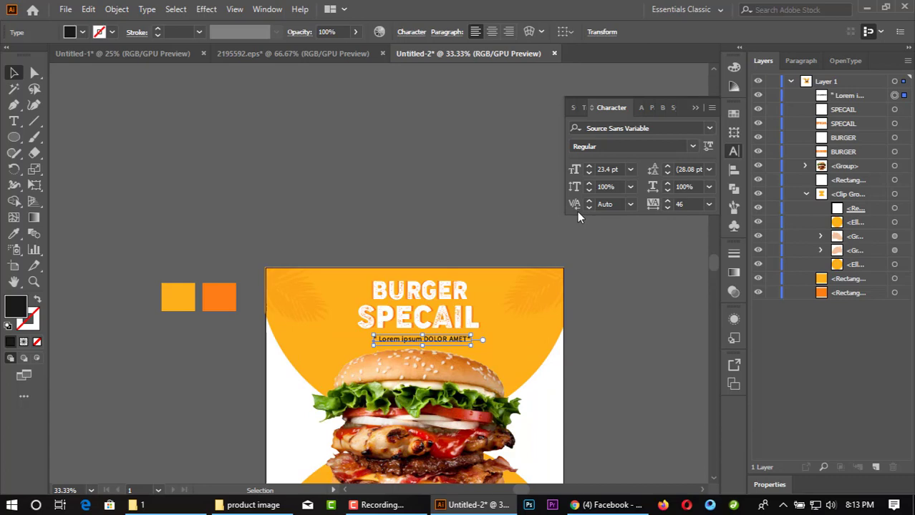
# Deselect the tagline and select the SPECAIL and BURGER title layers together
pyautogui.click(510, 231)
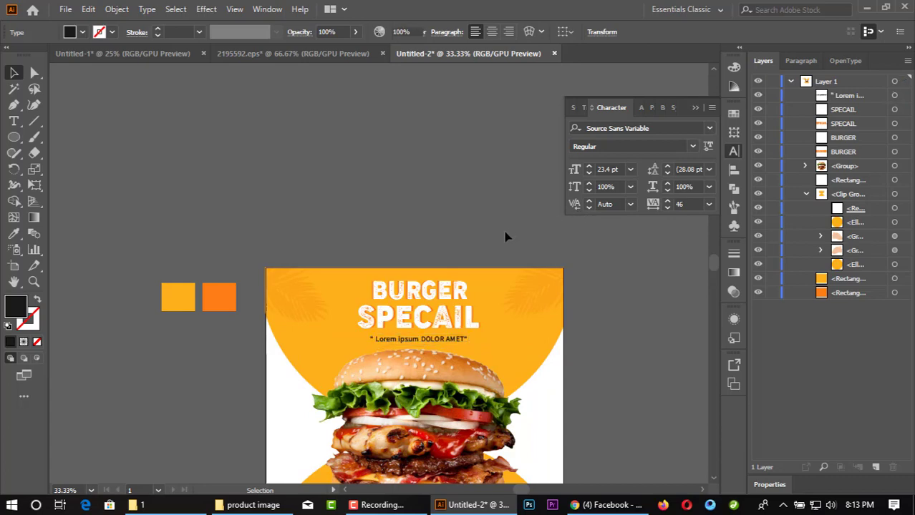
pyautogui.scroll(-2, 494, 265)
pyautogui.scroll(1, 480, 290)
pyautogui.scroll(1, 465, 286)
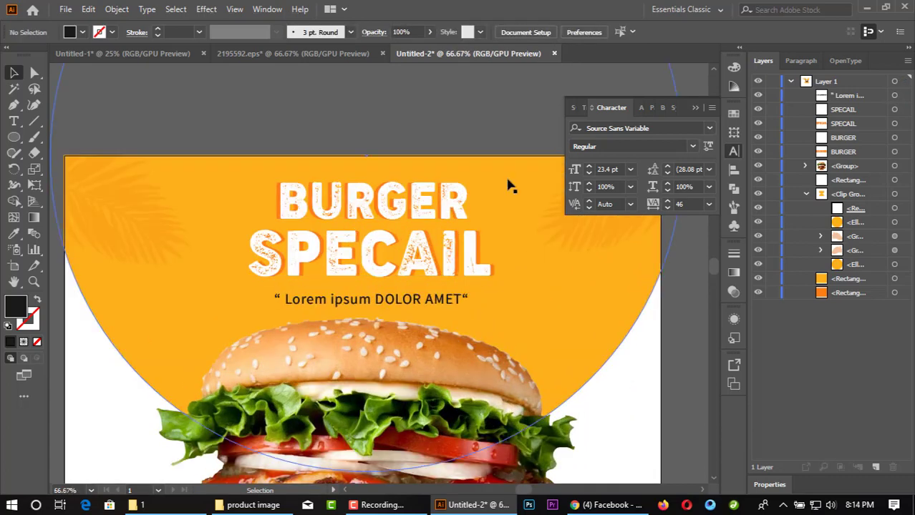
pyautogui.click(895, 124)
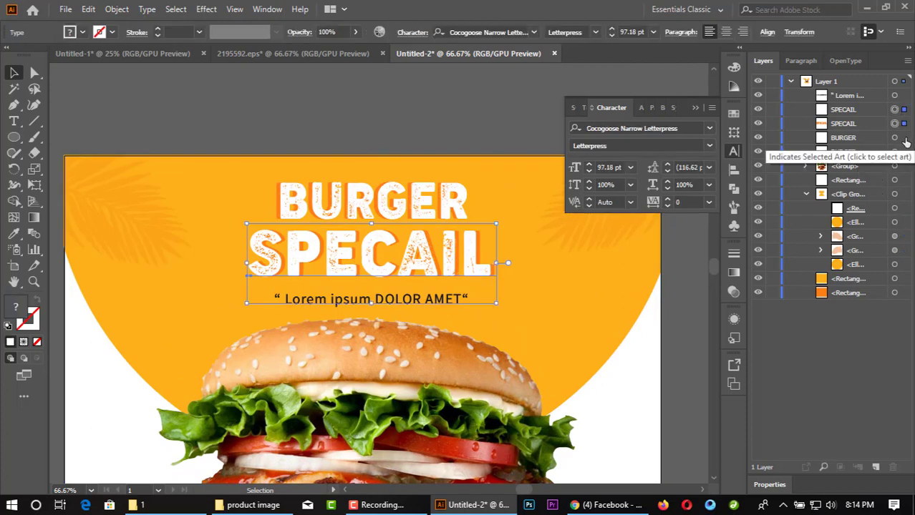
pyautogui.click(905, 138)
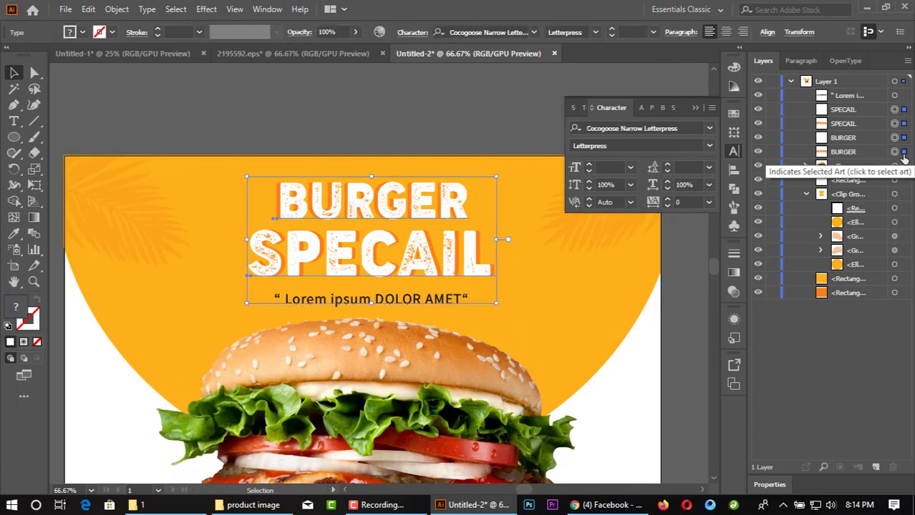
# Group the BURGER SPECAIL title with the Lorem ipsum tagline and scale the block up
pyautogui.hotkey('ctrl', 'g')
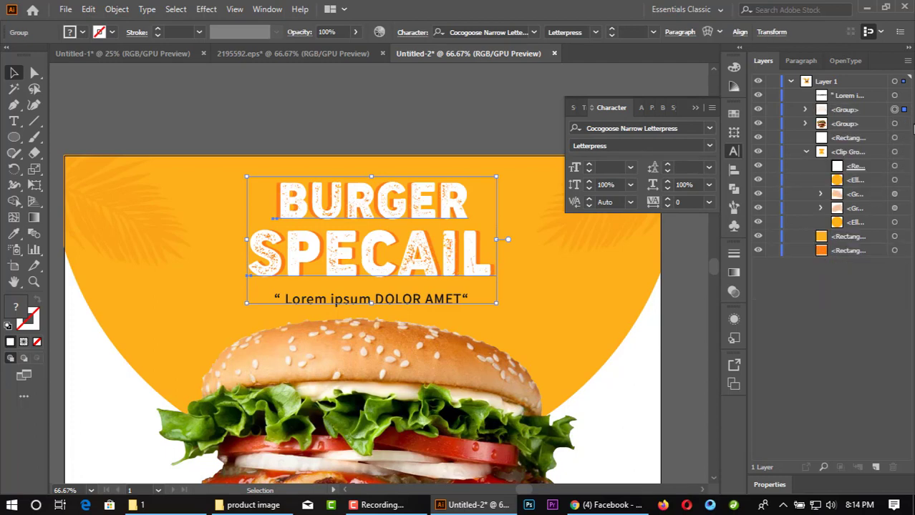
pyautogui.click(401, 298)
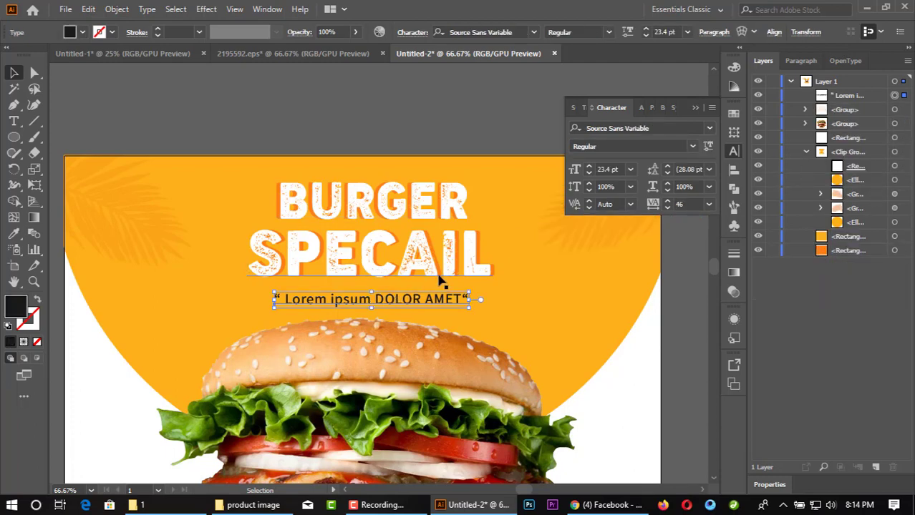
pyautogui.keyDown('shift'); pyautogui.click(903, 110); pyautogui.keyUp('shift')
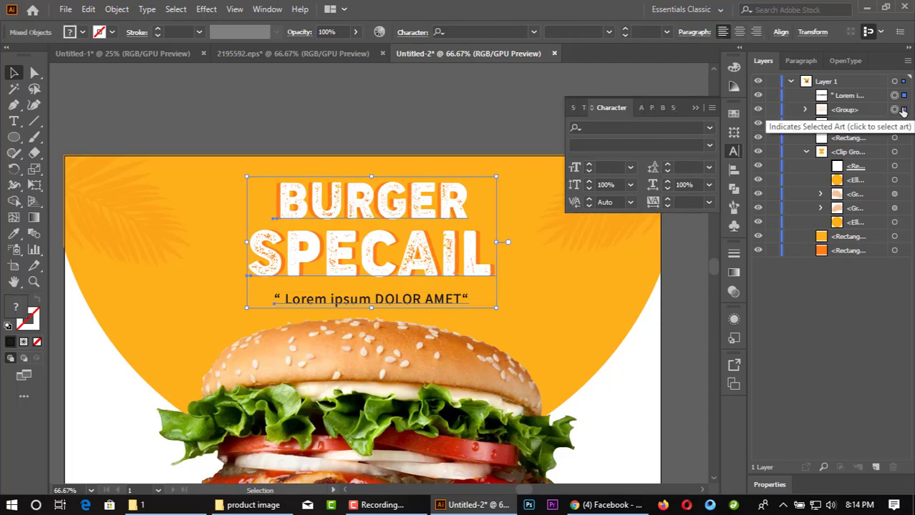
pyautogui.hotkey('ctrl', 'g')
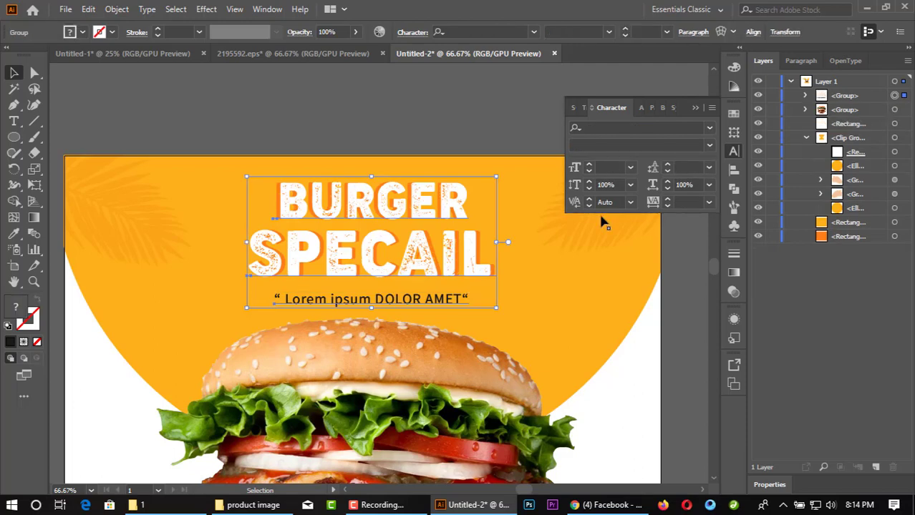
pyautogui.moveTo(498, 243); pyautogui.dragTo(511, 245)
pyautogui.scroll(-1, 494, 242)
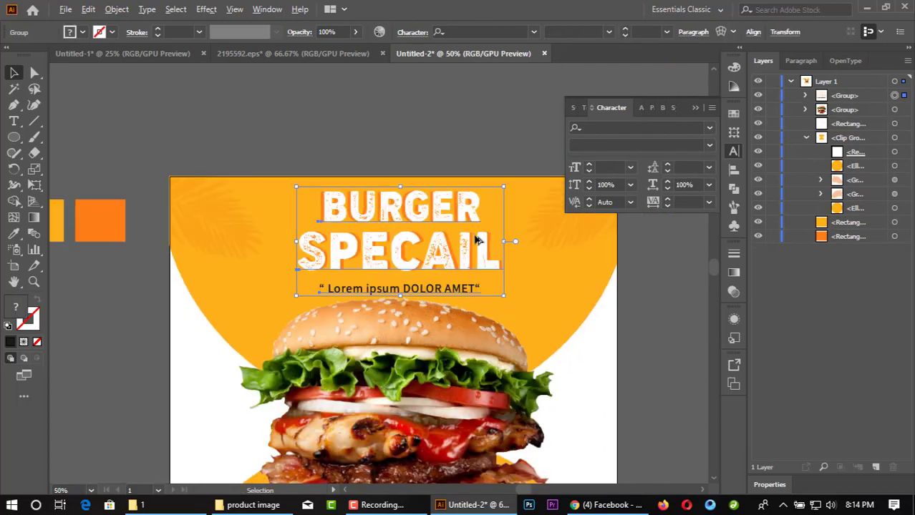
pyautogui.scroll(-1, 465, 222)
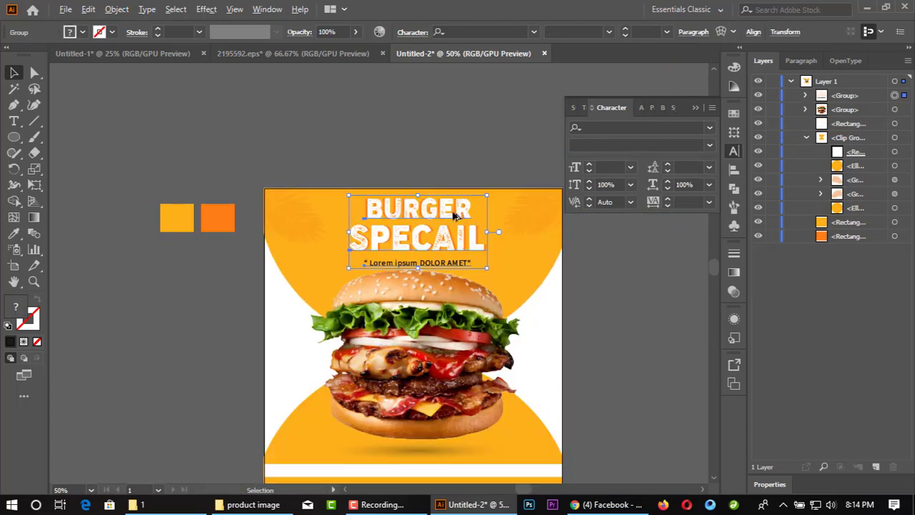
pyautogui.click(459, 174)
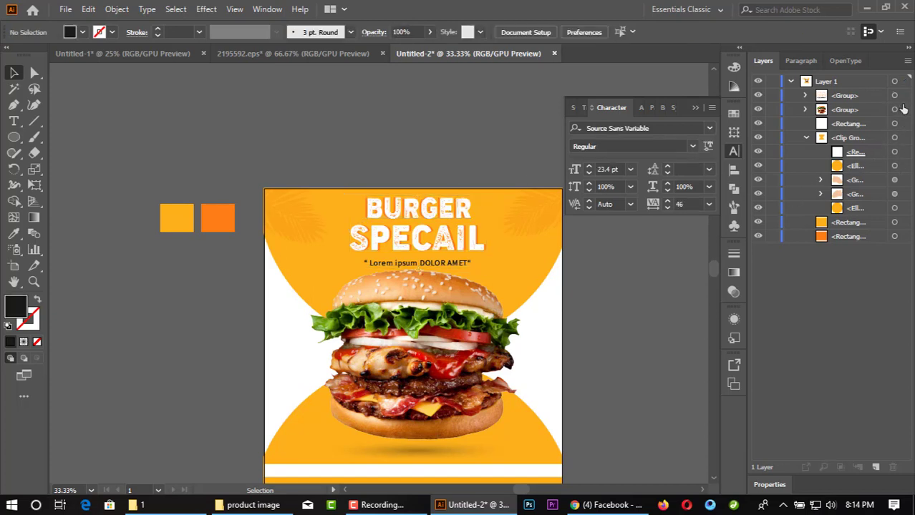
# Nudge the tagline inside the title group into its final position
pyautogui.click(805, 96)
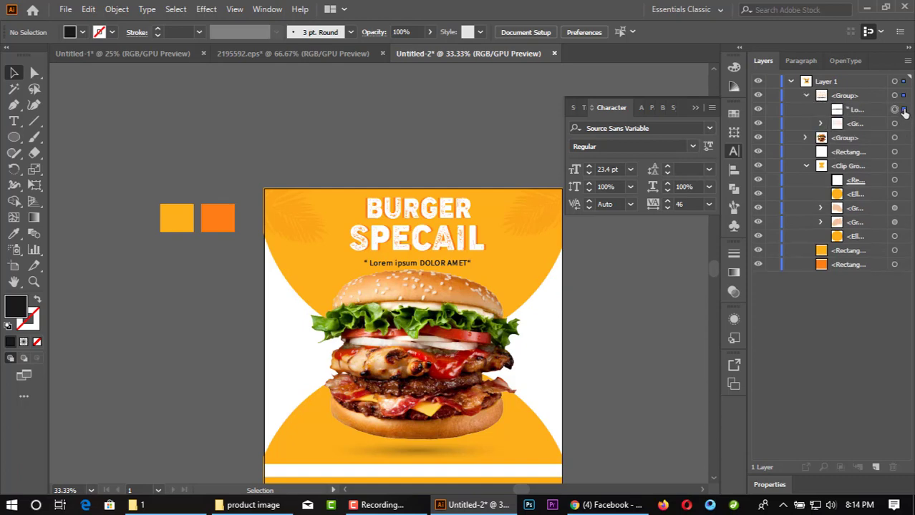
pyautogui.click(903, 110)
pyautogui.hotkey('shift', 'Up')
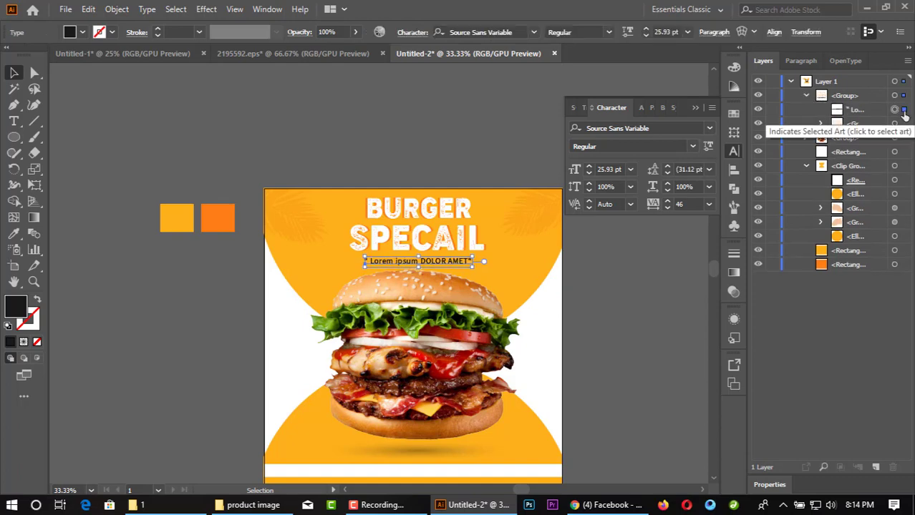
pyautogui.press('Down')
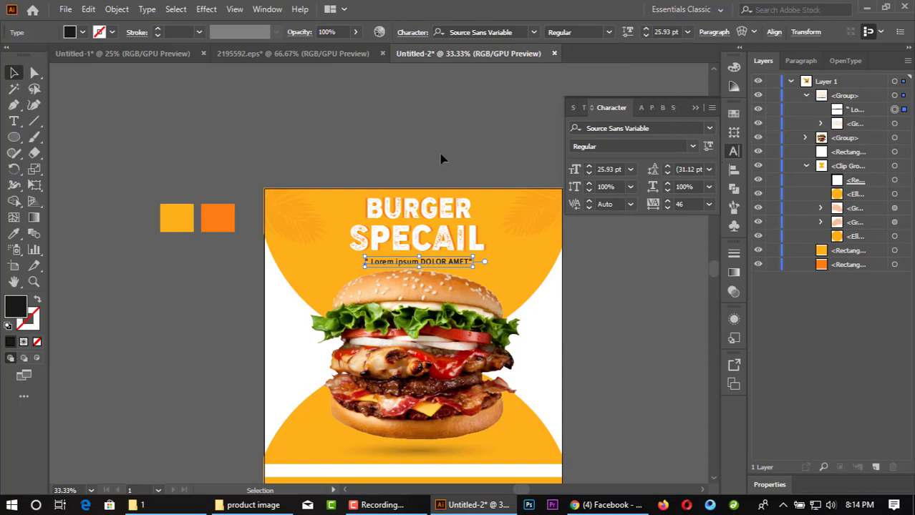
pyautogui.click(414, 156)
# Move the burger-and-shadow group 5 px lower on the banner
pyautogui.scroll(-2, 414, 157)
pyautogui.click(457, 315)
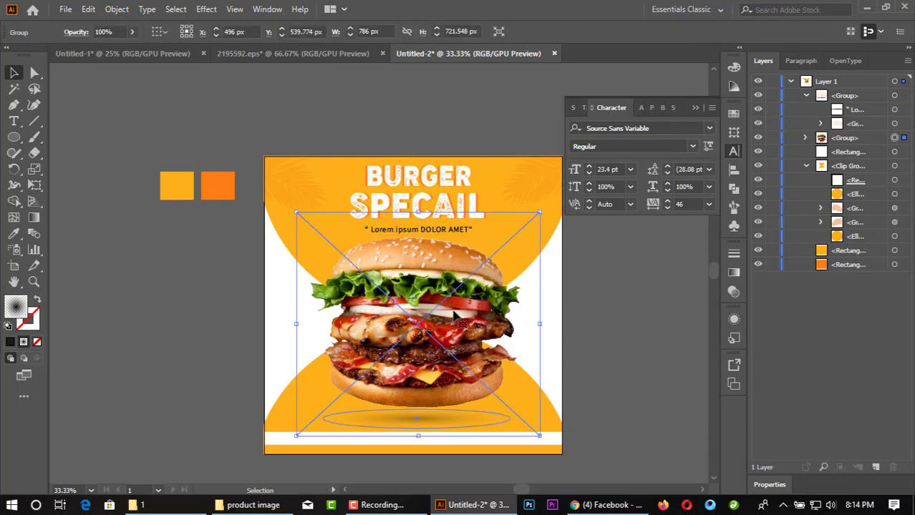
pyautogui.press('Down')
pyautogui.press('Down')
pyautogui.press('Down')
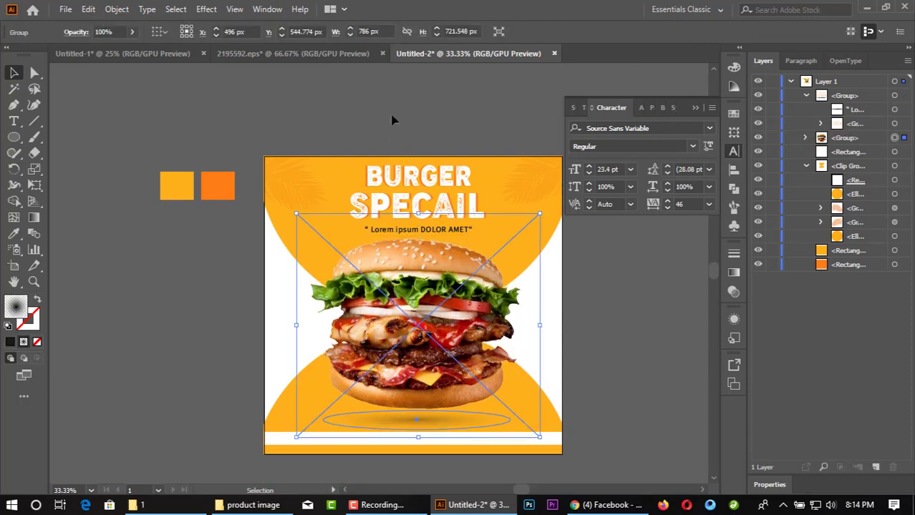
pyautogui.click(392, 119)
pyautogui.scroll(-1, 408, 131)
pyautogui.scroll(1, 450, 166)
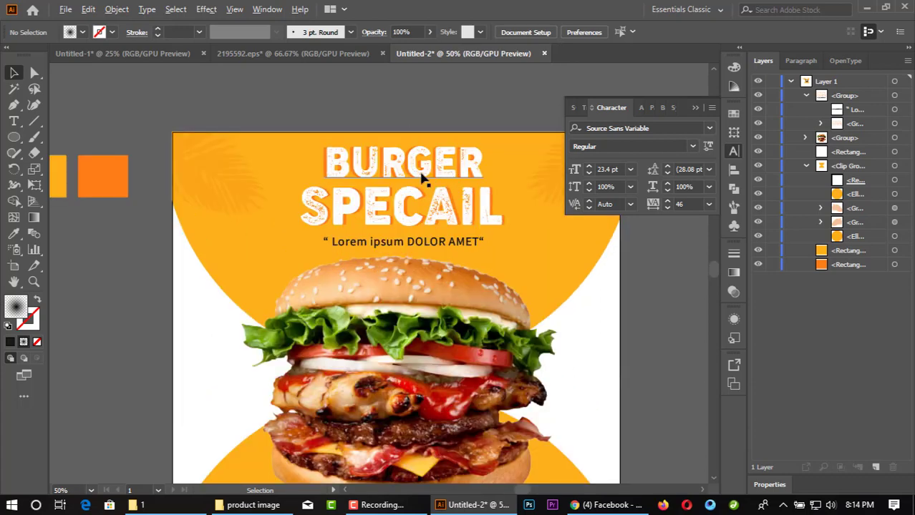
pyautogui.scroll(1, 462, 222)
pyautogui.scroll(-1, 362, 229)
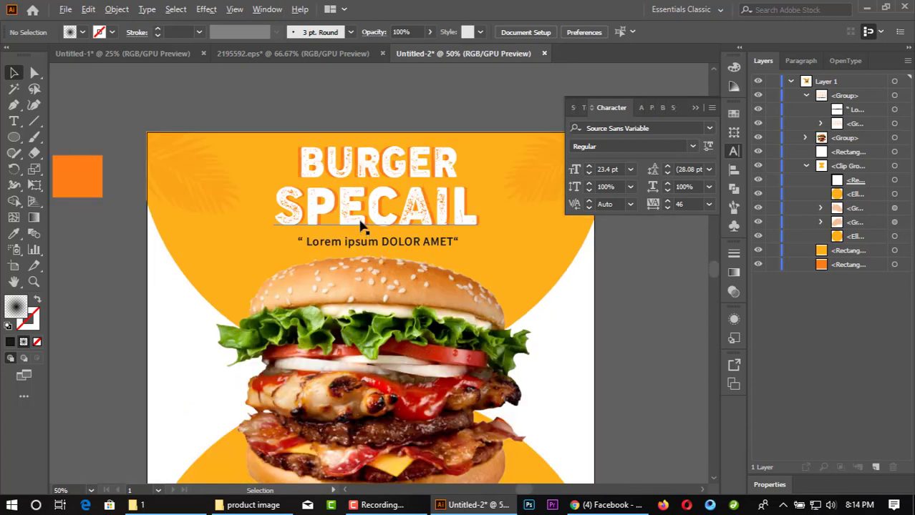
pyautogui.scroll(-1, 362, 224)
pyautogui.scroll(-1, 429, 172)
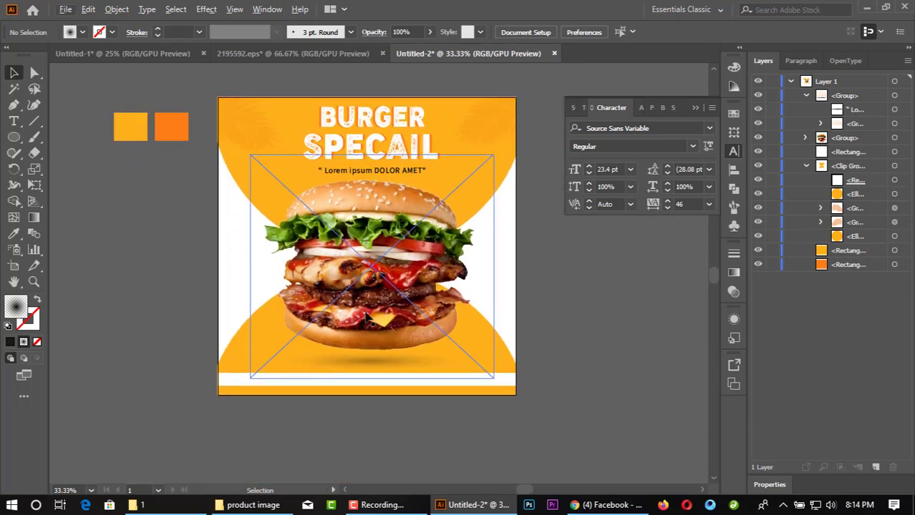
# Create an 'ORDER NOW' text line and move it onto the bottom white strip
pyautogui.press('t')
pyautogui.click(123, 223)
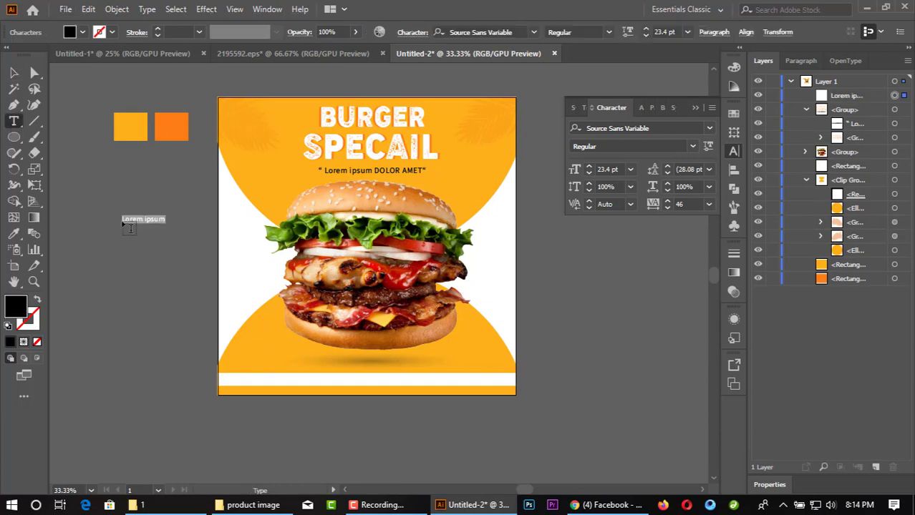
pyautogui.press('BackSpace')
pyautogui.write('ORDER NOW')
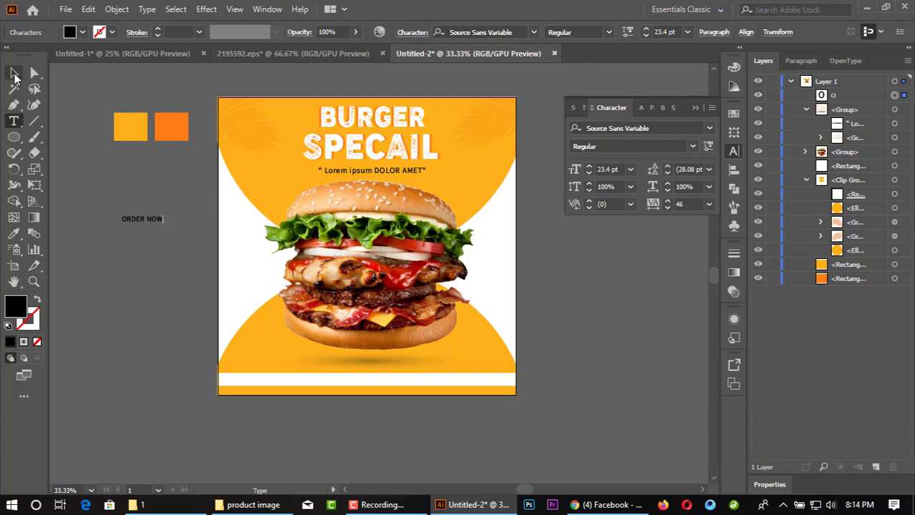
pyautogui.click(13, 73)
pyautogui.moveTo(147, 224)
pyautogui.mouseDown()
pyautogui.moveTo(364, 385)
pyautogui.moveTo(427, 397)
pyautogui.mouseUp()
# Enlarge ORDER NOW to about 32 pt and set its weight to Bold
pyautogui.hotkey('ctrl', '1')
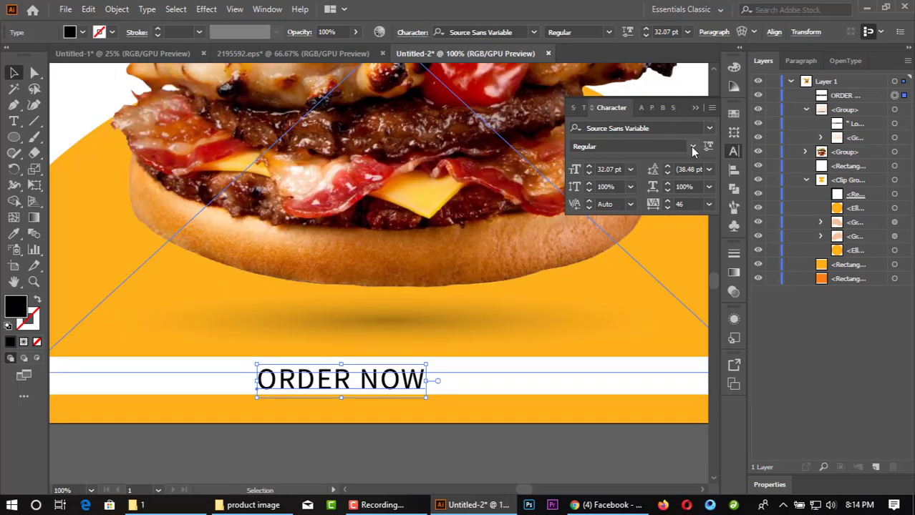
pyautogui.click(692, 147)
pyautogui.click(608, 226)
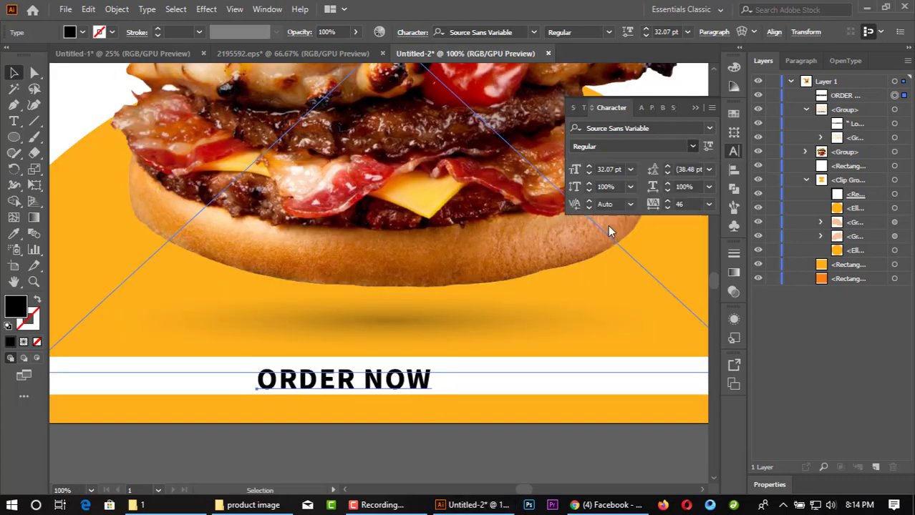
pyautogui.hotkey('ctrl', '-')
# Colour ORDER NOW with red sampled from the burger photo
pyautogui.click(14, 233)
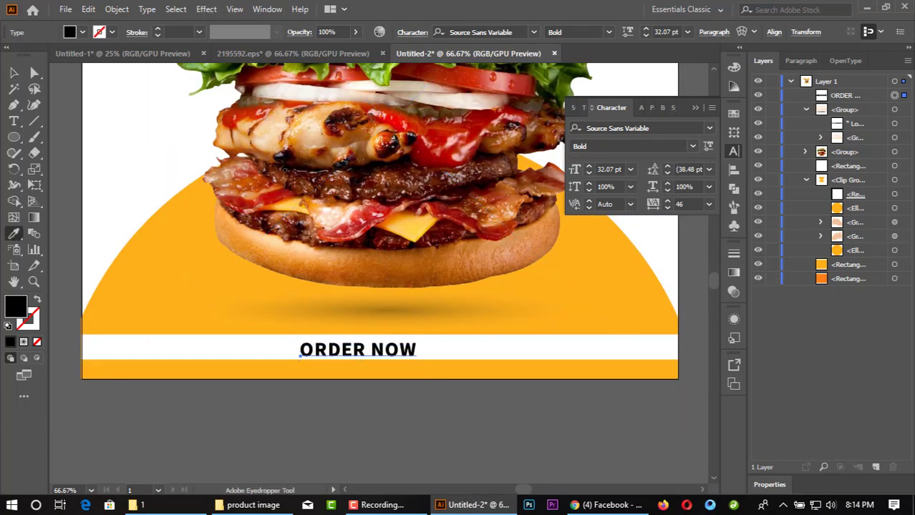
pyautogui.click(324, 143)
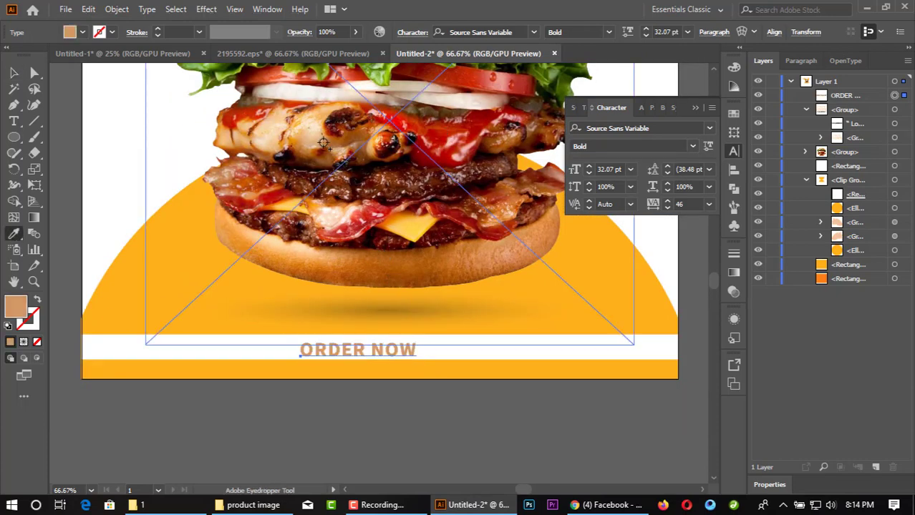
pyautogui.click(449, 154)
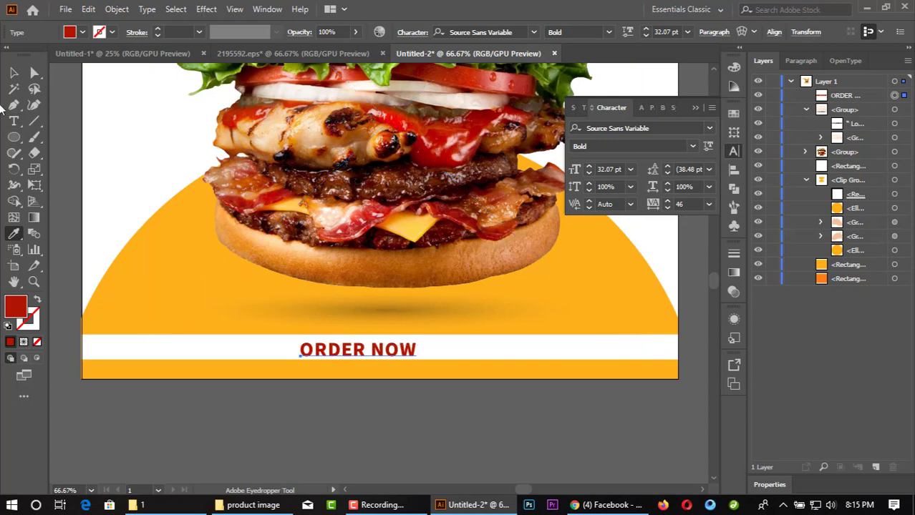
pyautogui.press('v')
pyautogui.click(373, 422)
pyautogui.scroll(-1, 373, 422)
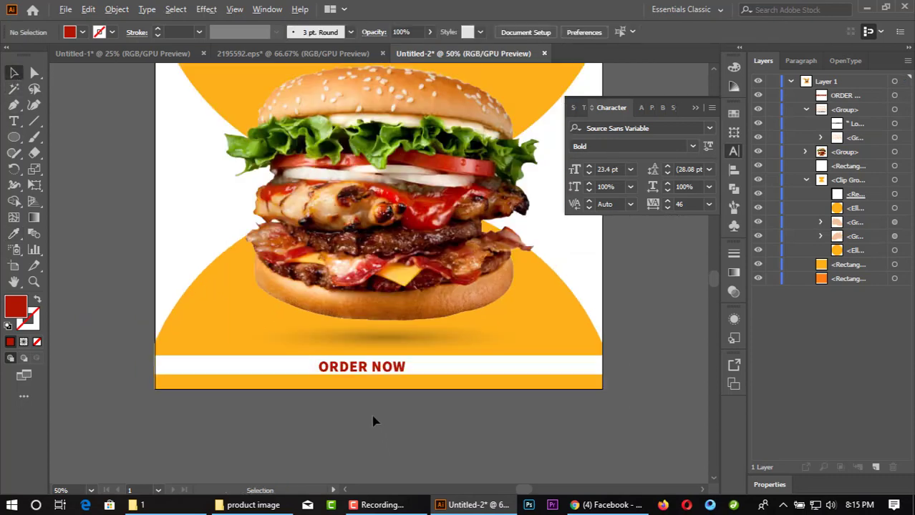
# Centre ORDER NOW horizontally on the white bottom strip
pyautogui.click(392, 373)
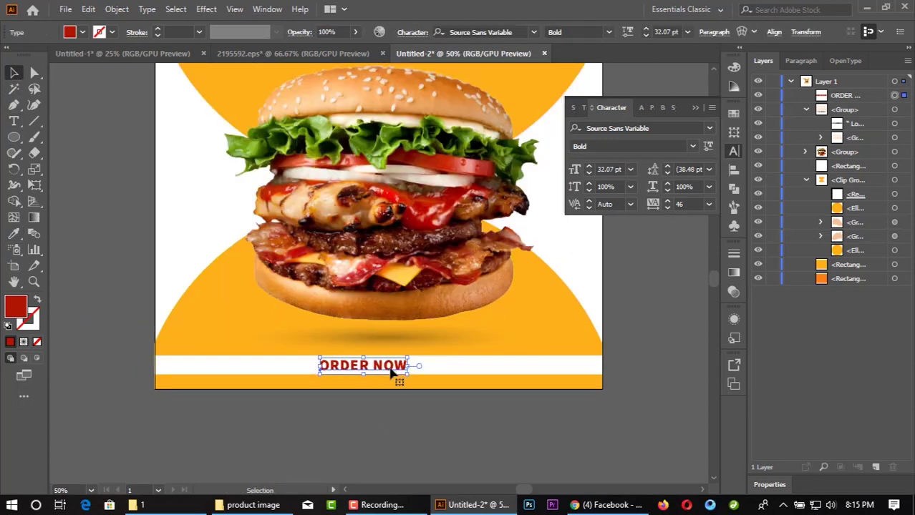
pyautogui.moveTo(392, 373); pyautogui.dragTo(401, 374)
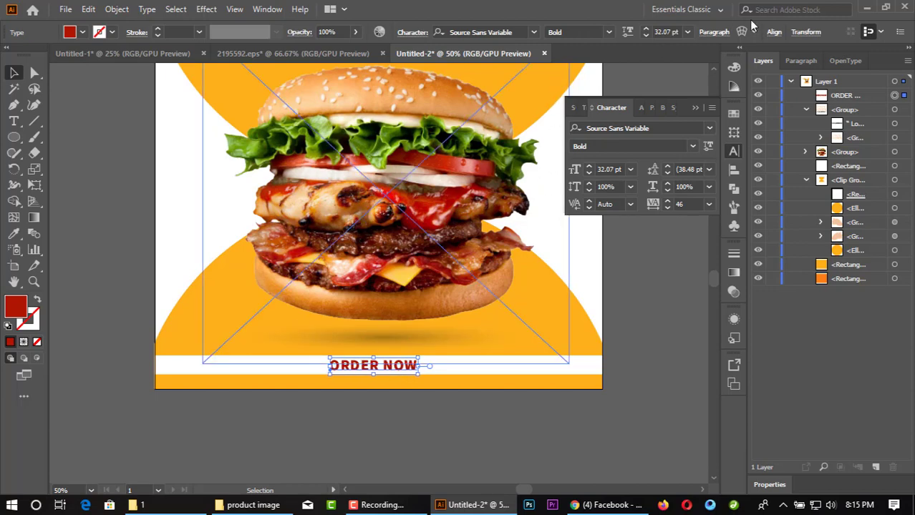
pyautogui.hotkey('shift', 'Right')
pyautogui.hotkey('shift', 'Right')
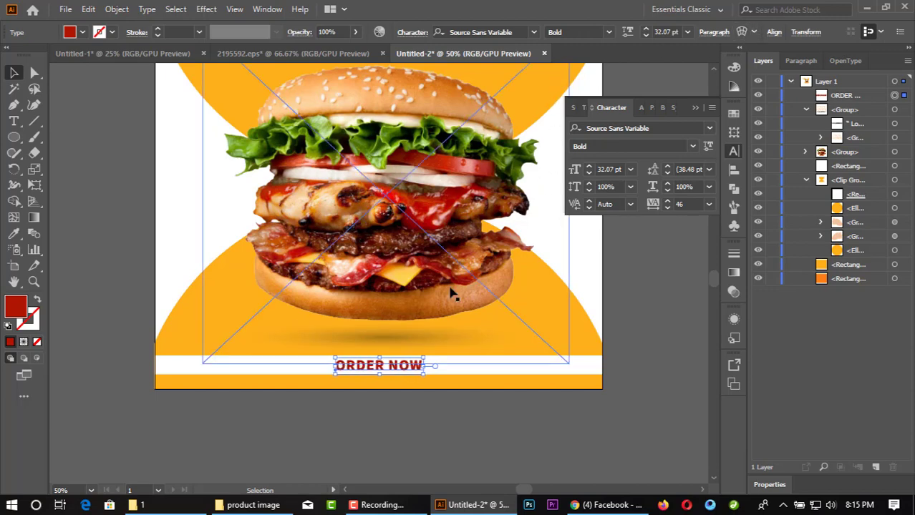
pyautogui.keyDown('shift'); pyautogui.click(484, 368); pyautogui.keyUp('shift')
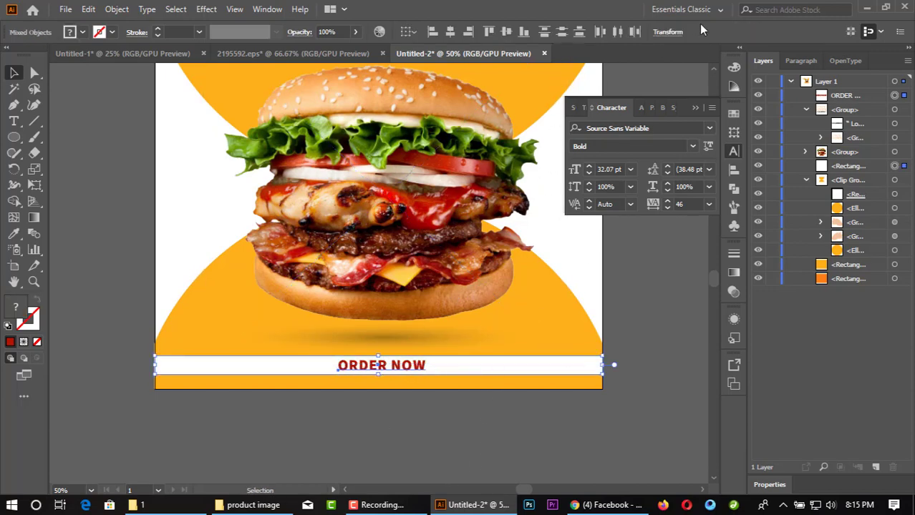
pyautogui.click(450, 32)
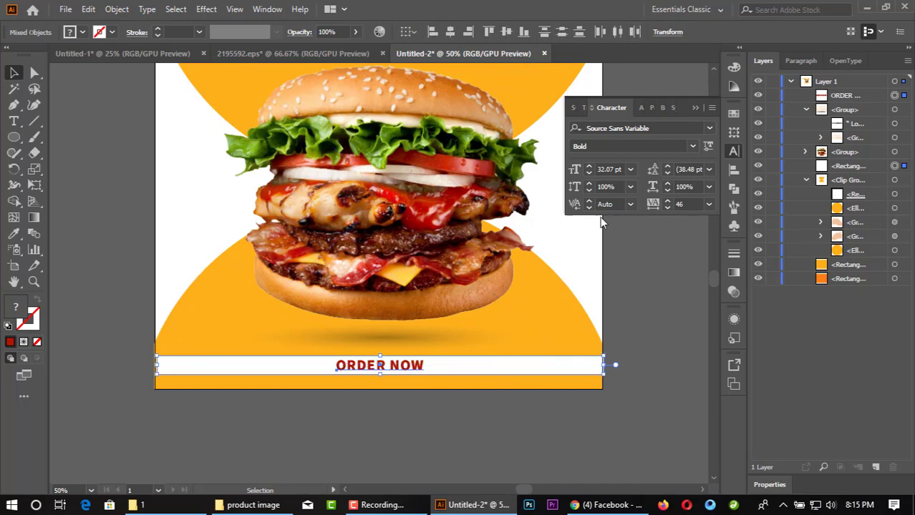
# Nudge ORDER NOW slightly right into its final spot on the strip
pyautogui.click(655, 276)
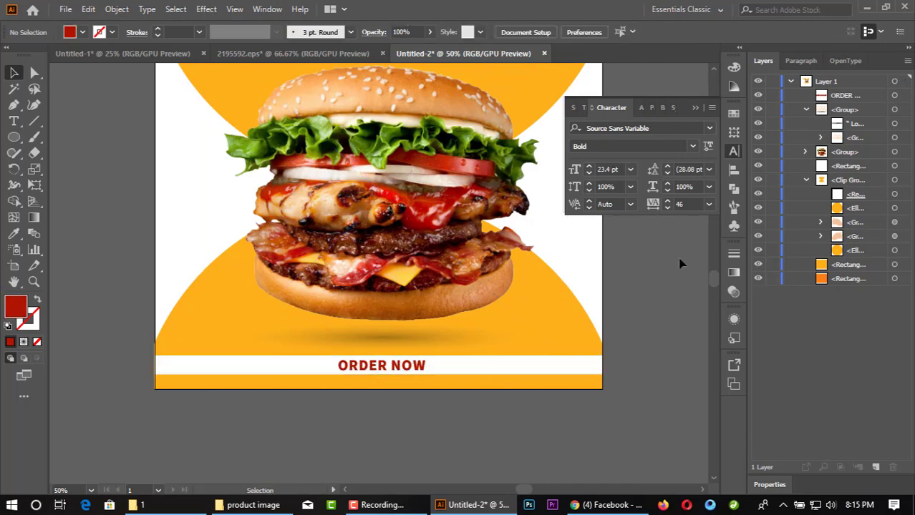
pyautogui.scroll(2, 401, 415)
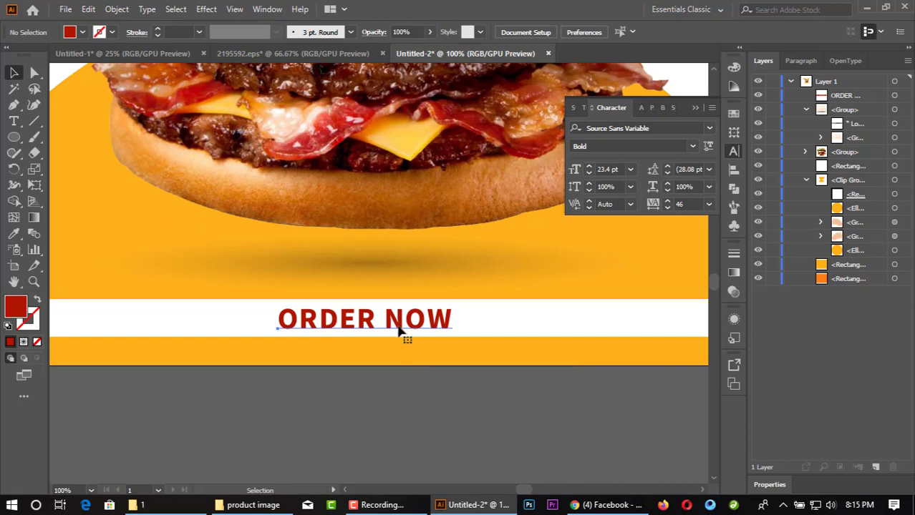
pyautogui.click(399, 328)
pyautogui.moveTo(400, 328); pyautogui.dragTo(410, 328)
pyautogui.scroll(-2, 413, 304)
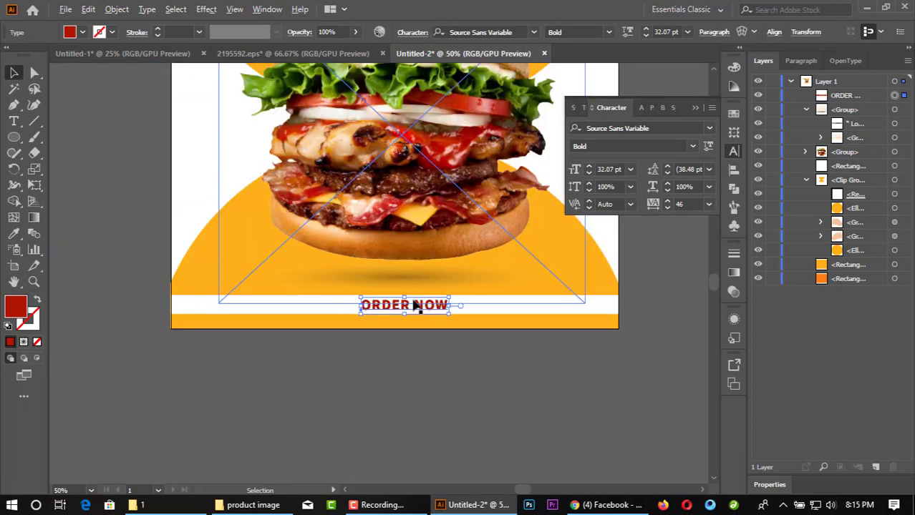
pyautogui.scroll(-1, 413, 304)
pyautogui.click(608, 313)
pyautogui.scroll(-1, 607, 314)
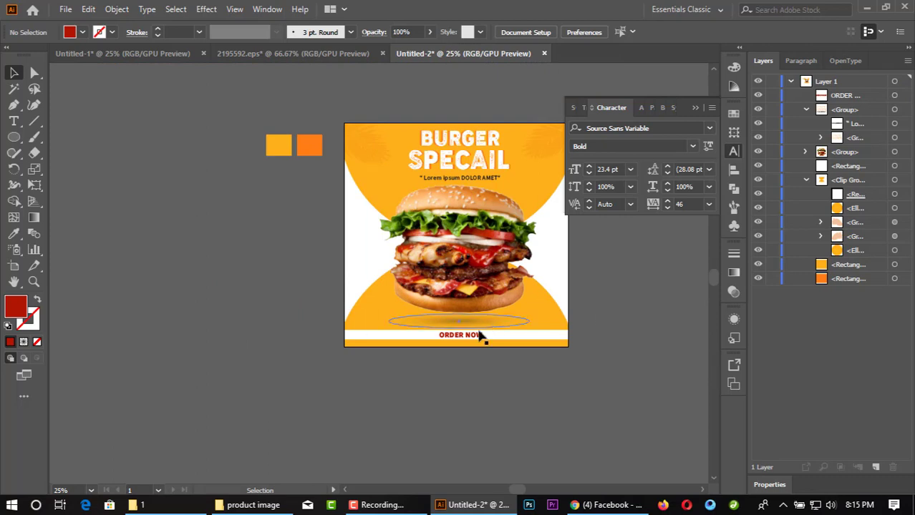
pyautogui.moveTo(479, 337); pyautogui.dragTo(473, 347)
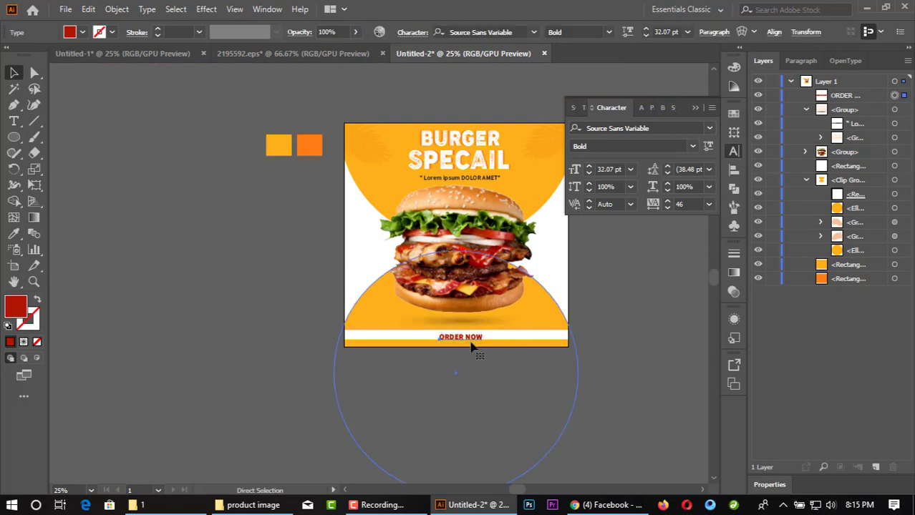
pyautogui.hotkey('ctrl', 'z')
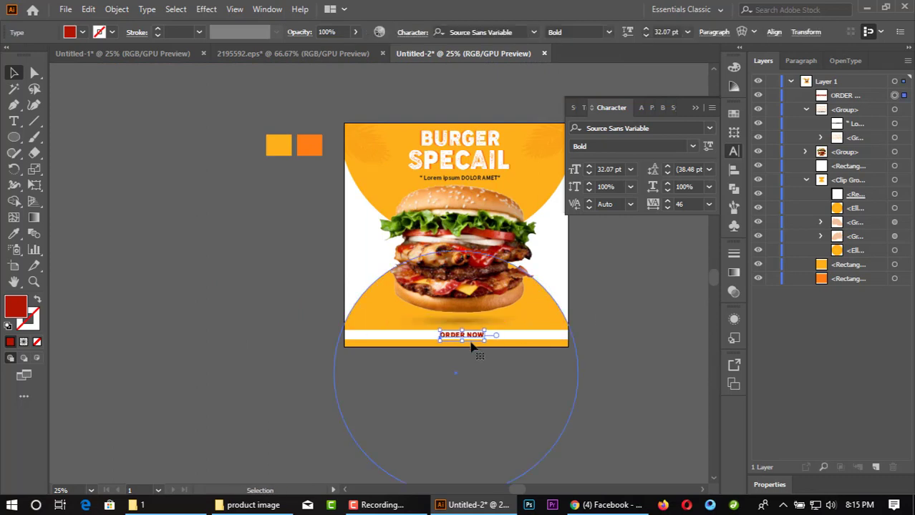
pyautogui.click(645, 292)
pyautogui.scroll(1, 547, 199)
pyautogui.scroll(1, 548, 199)
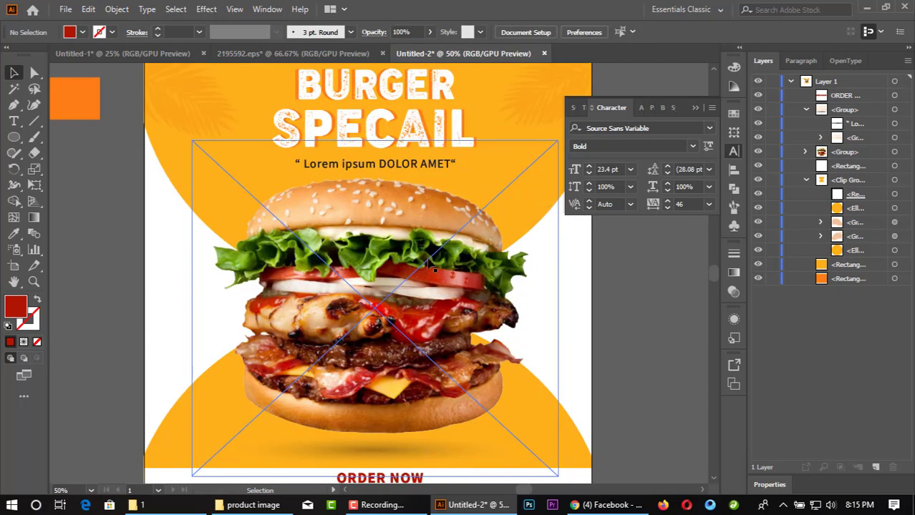
# Scale the burger-and-shadow group to 800 × 734.4 px
pyautogui.click(435, 268)
pyautogui.moveTo(561, 307); pyautogui.dragTo(566, 306)
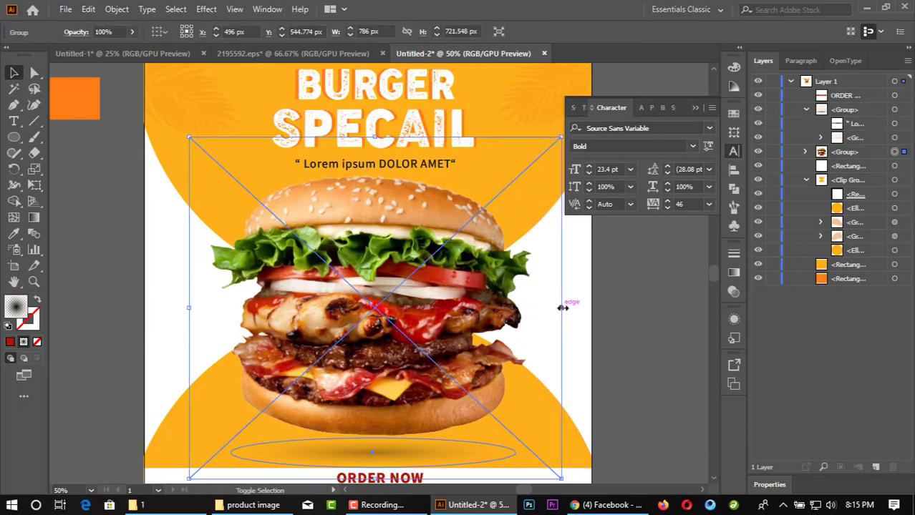
pyautogui.scroll(-1, 542, 306)
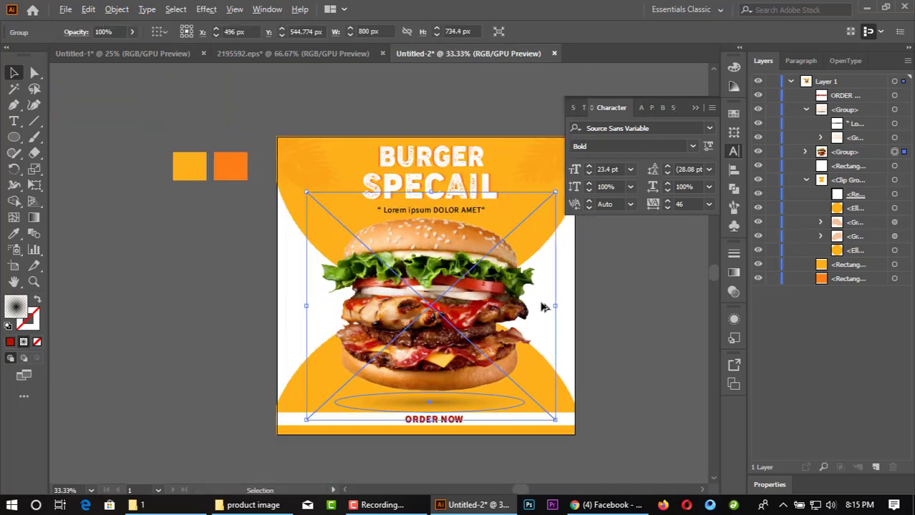
pyautogui.click(627, 325)
pyautogui.scroll(-1, 627, 327)
pyautogui.scroll(-1, 626, 325)
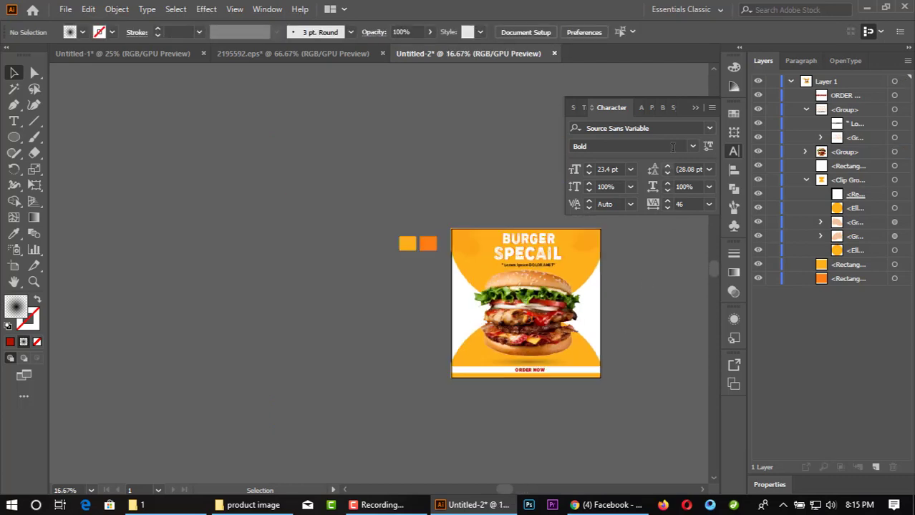
# Close the Character panel and move the two colour swatches up and left
pyautogui.click(695, 108)
pyautogui.scroll(1, 363, 211)
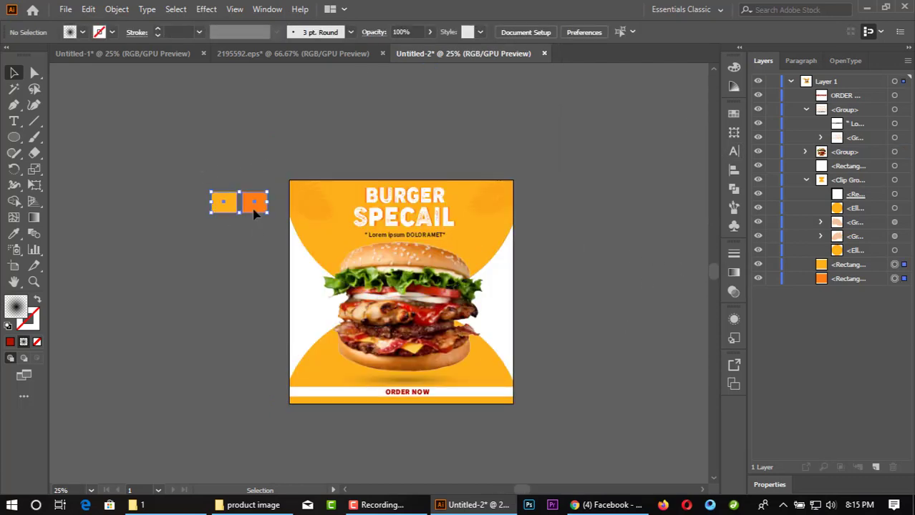
pyautogui.moveTo(255, 207); pyautogui.dragTo(189, 160)
pyautogui.click(514, 188)
pyautogui.scroll(1, 511, 194)
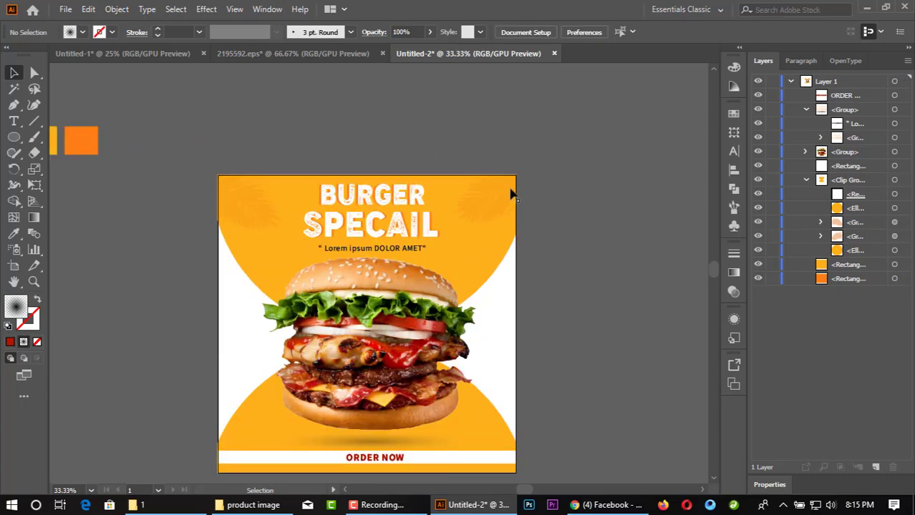
pyautogui.scroll(-2, 511, 194)
pyautogui.scroll(1, 448, 297)
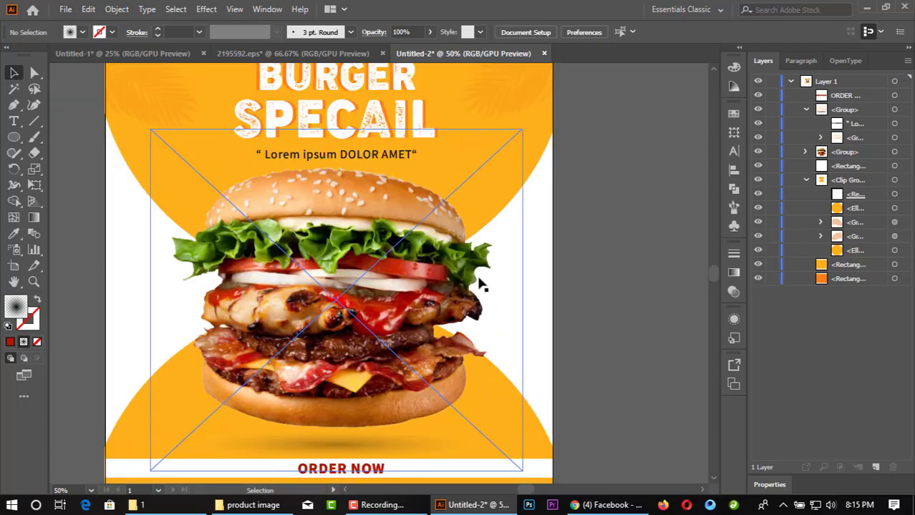
pyautogui.scroll(-2, 481, 286)
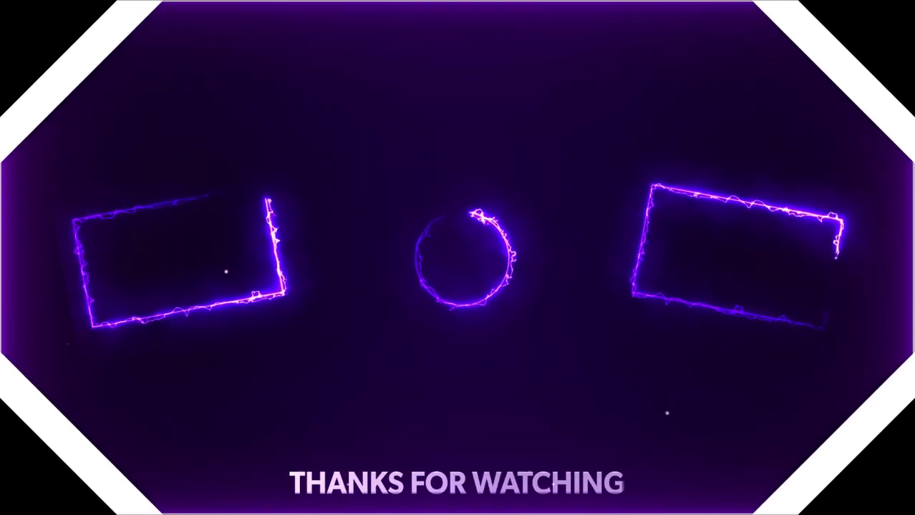